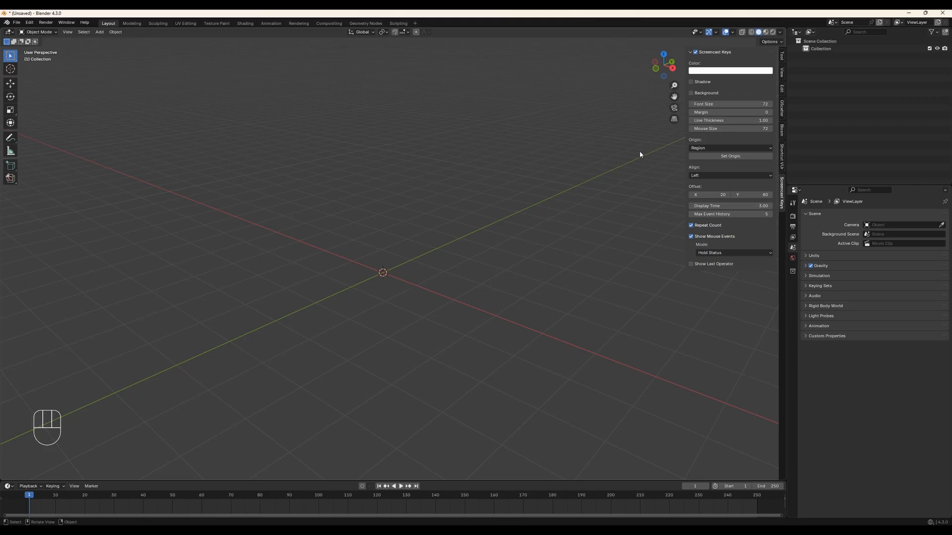
- Add a mesh plane at the world origin and scale it up by a factor of 10
{"action": "key", "text": "n"}
{"action": "key", "text": "shift+a"}
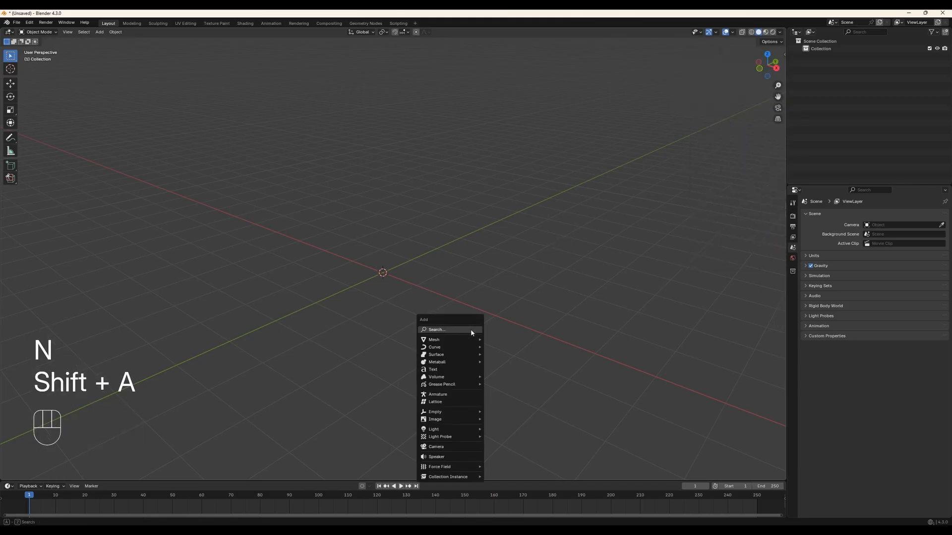
{"action": "mouse_move", "coordinate": [469, 340]}
{"action": "left_click", "coordinate": [502, 340]}
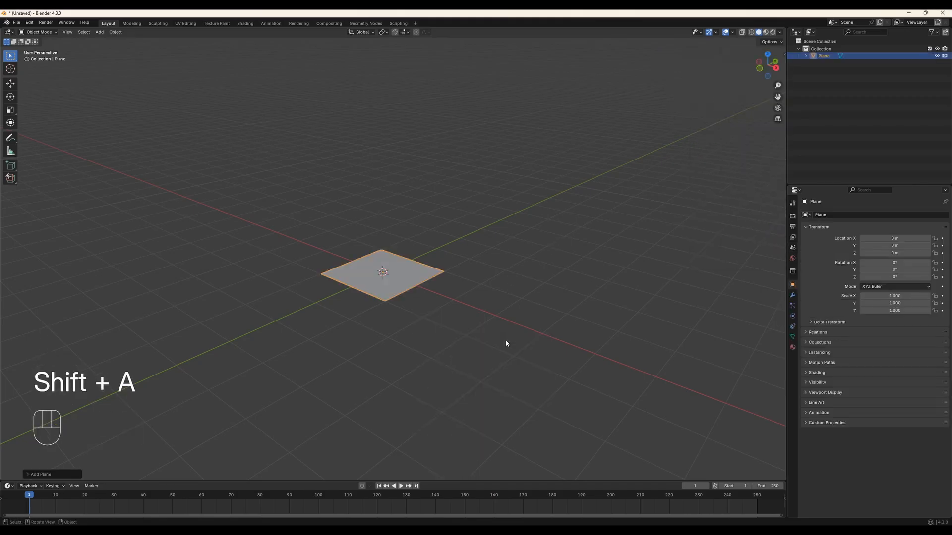
{"action": "left_click", "coordinate": [793, 296]}
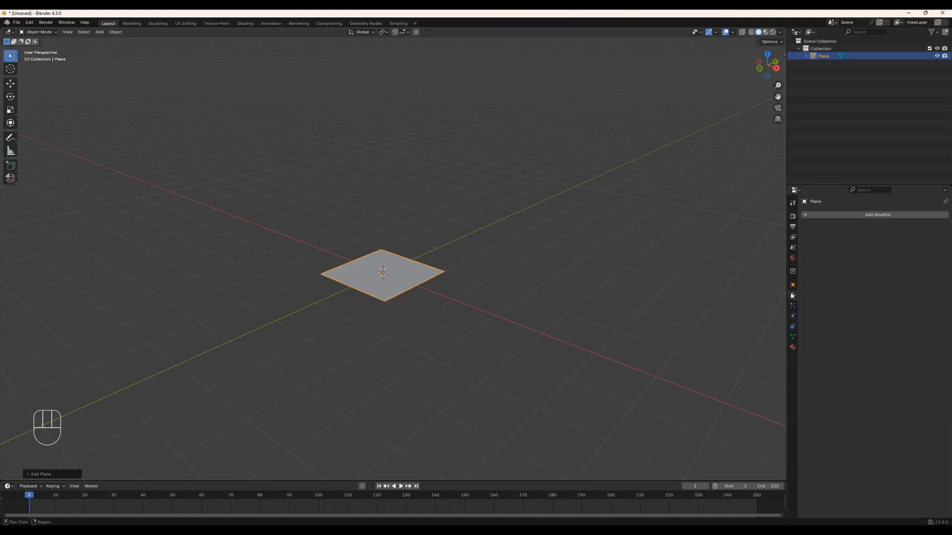
{"action": "left_click", "coordinate": [792, 286]}
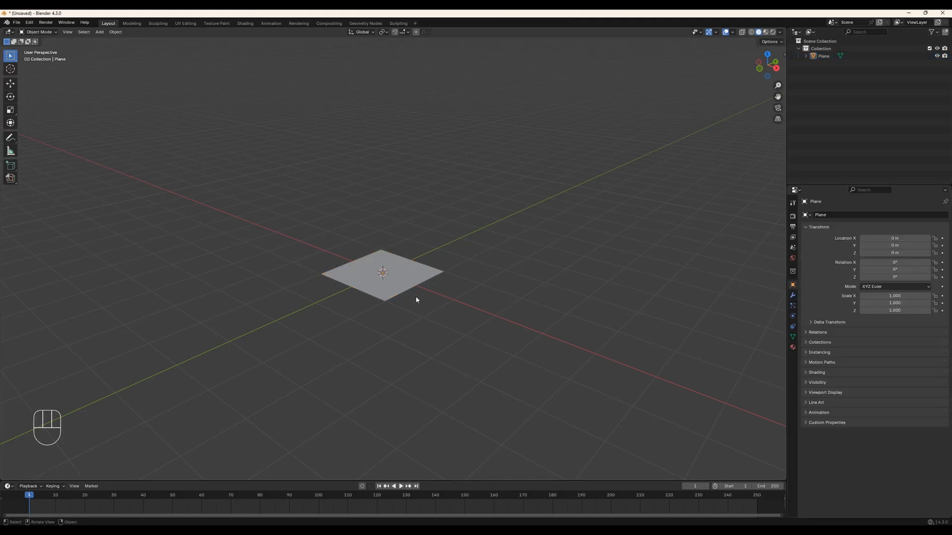
{"action": "key", "text": "s"}
{"action": "key", "text": "KP_1"}
{"action": "key", "text": "KP_0"}
{"action": "key", "text": "KP_Enter"}
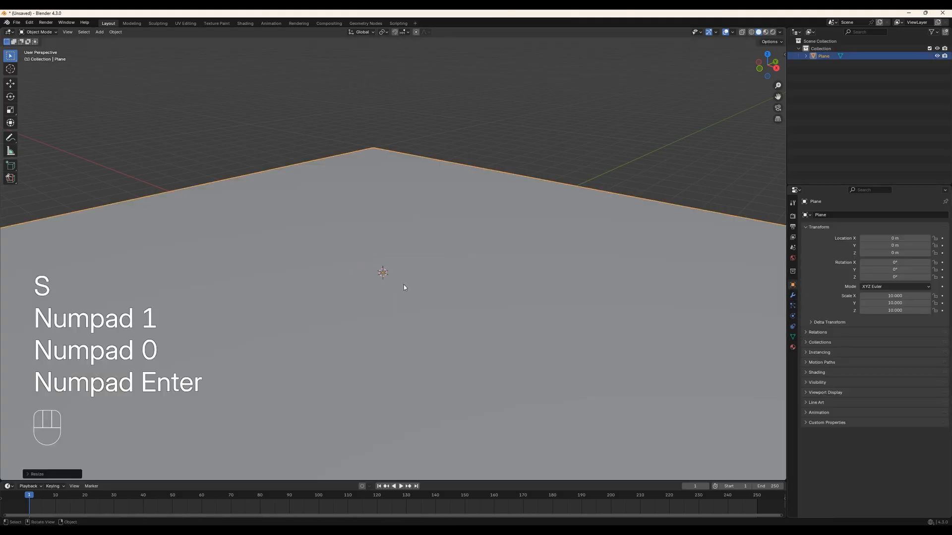
- Measure the plane's side length in the top view, then remove the measurement
{"action": "key", "text": "KP_7"}
{"action": "scroll", "coordinate": [433, 300], "scroll_direction": "down", "scroll_amount": 5}
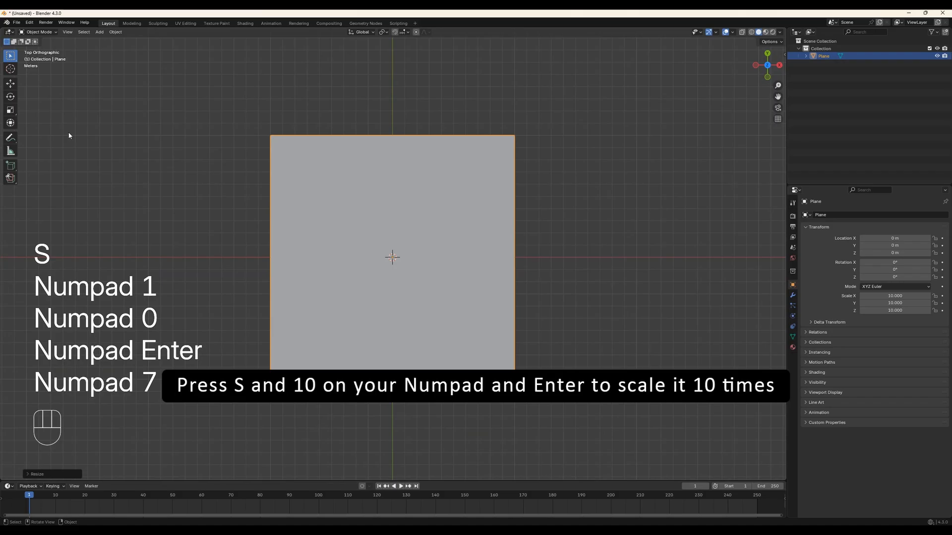
{"action": "left_click", "coordinate": [10, 151]}
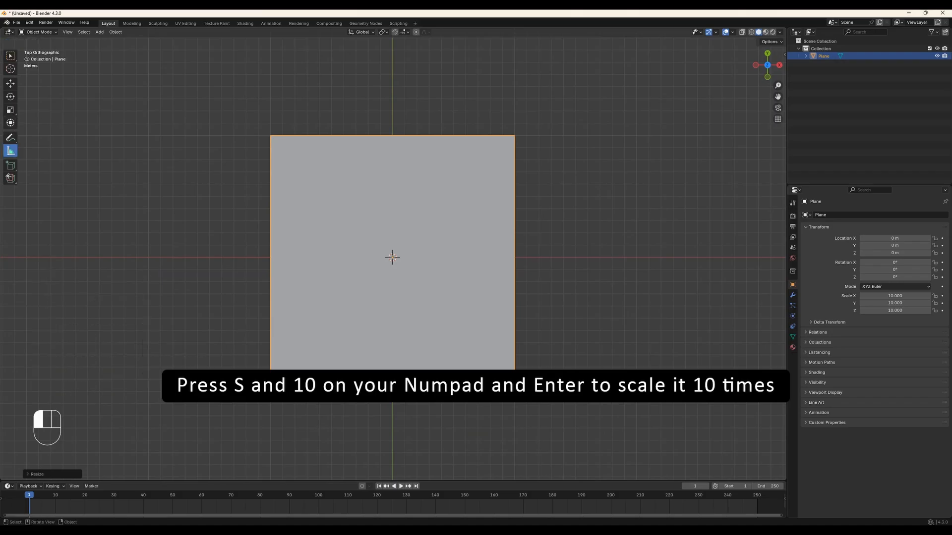
{"action": "left_click_drag", "start_coordinate": [257, 392], "coordinate": [256, 137]}
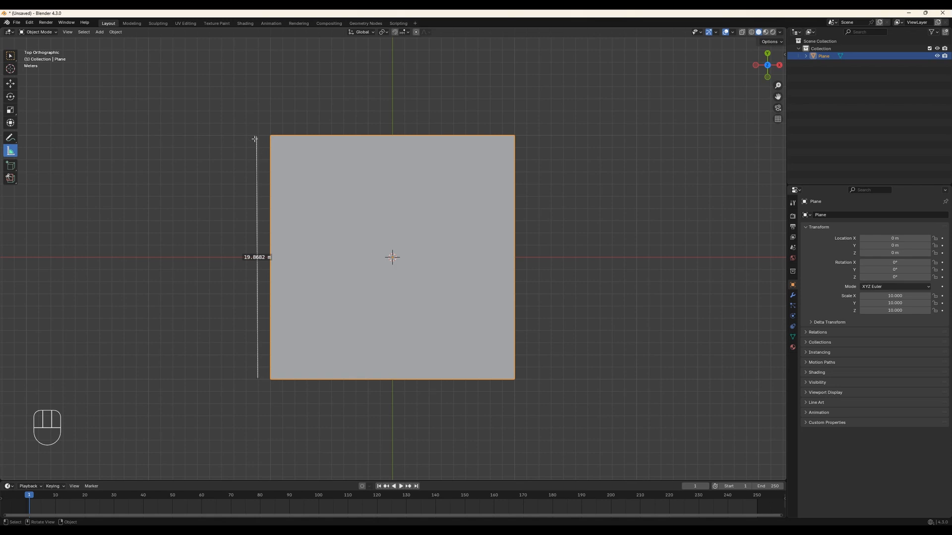
{"action": "key", "text": "Delete"}
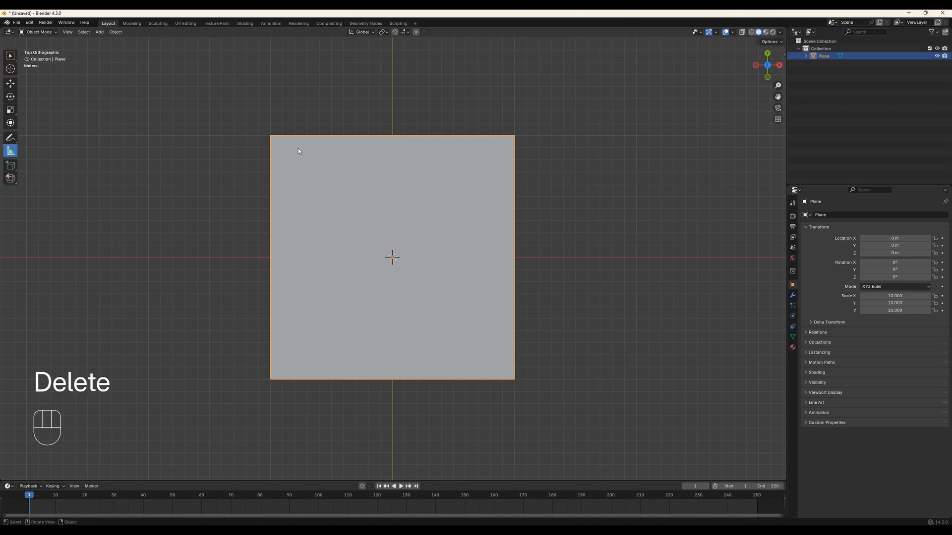
- Scale the plane up by a further factor of 1.5
{"action": "middle_click_drag", "start_coordinate": [338, 267], "coordinate": [496, 308]}
{"action": "key", "text": "KP_7"}
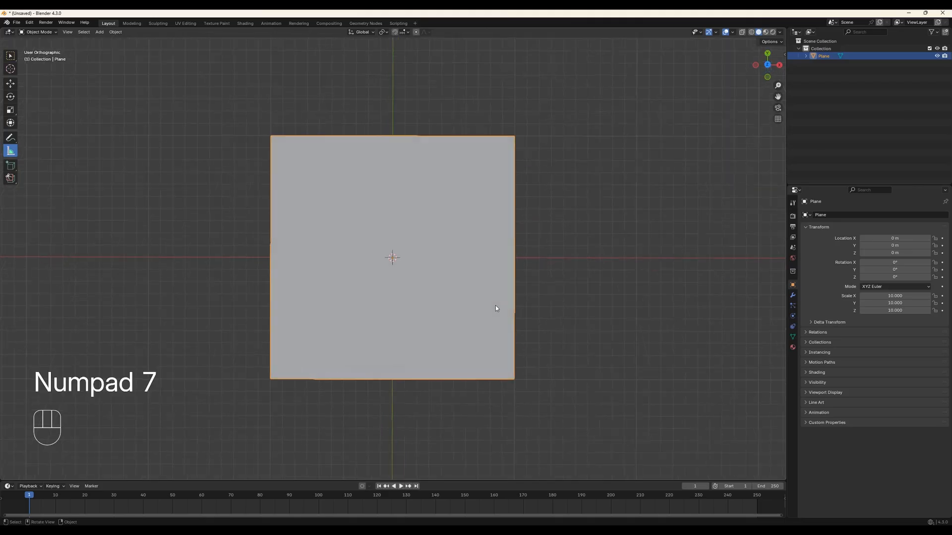
{"action": "key", "text": "s"}
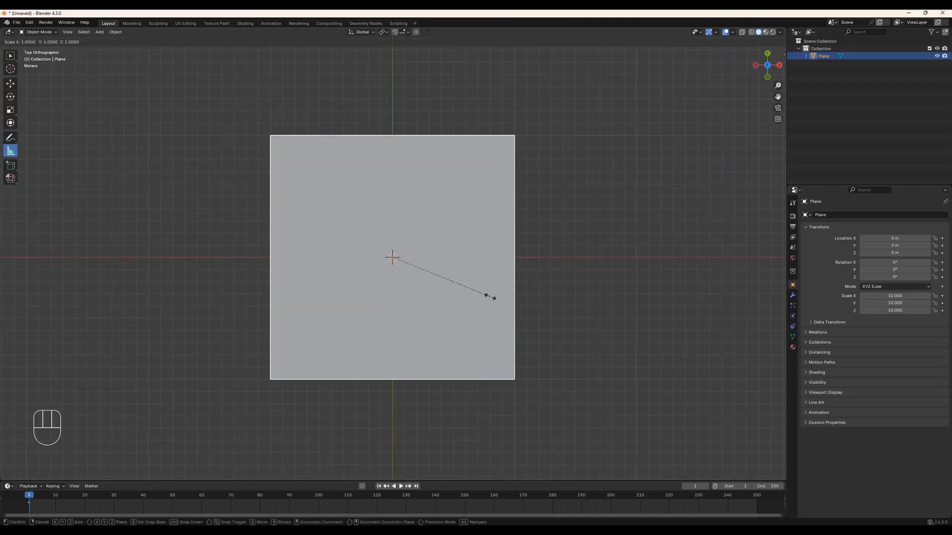
{"action": "type", "text": "1.5"}
{"action": "key", "text": "KP_Enter"}
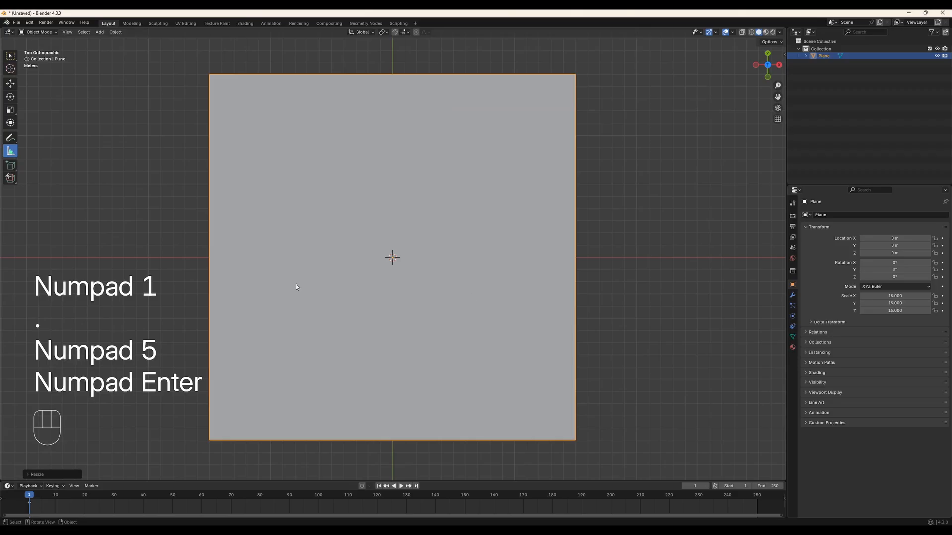
- Measure the enlarged plane's side in the top view again and delete the ruler
{"action": "scroll", "coordinate": [296, 287], "scroll_direction": "down", "scroll_amount": 2}
{"action": "left_click_drag", "start_coordinate": [257, 383], "coordinate": [257, 129]}
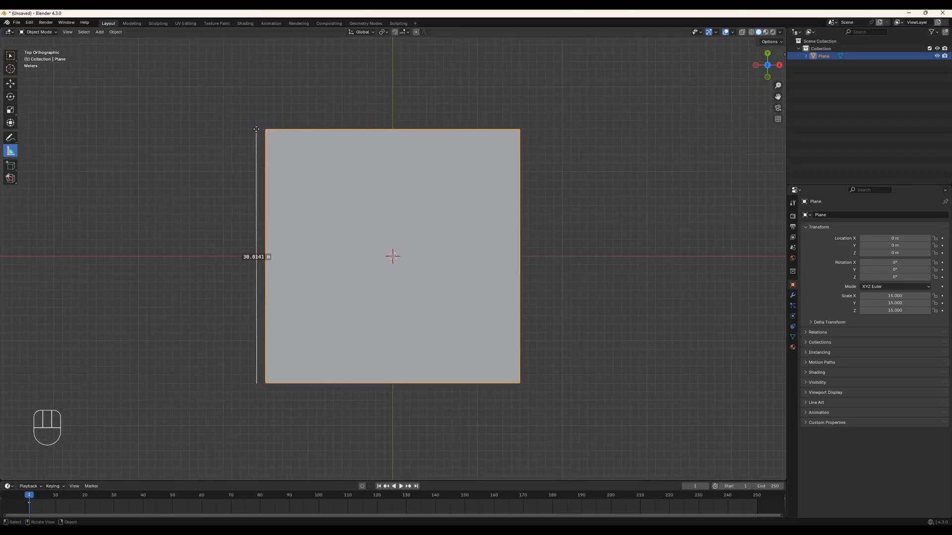
{"action": "key", "text": "Delete"}
- Subdivide the plane's whole mesh seven times in Edit Mode, then return to Object Mode
{"action": "middle_click_drag", "start_coordinate": [347, 270], "coordinate": [359, 290]}
{"action": "key", "text": "Tab"}
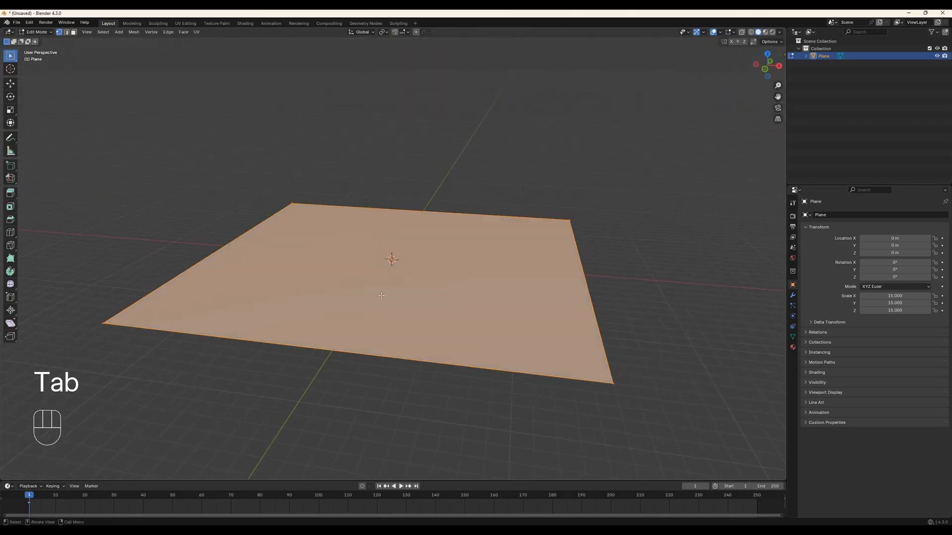
{"action": "right_click", "coordinate": [372, 292]}
{"action": "left_click", "coordinate": [345, 306]}
{"action": "right_click", "coordinate": [382, 296]}
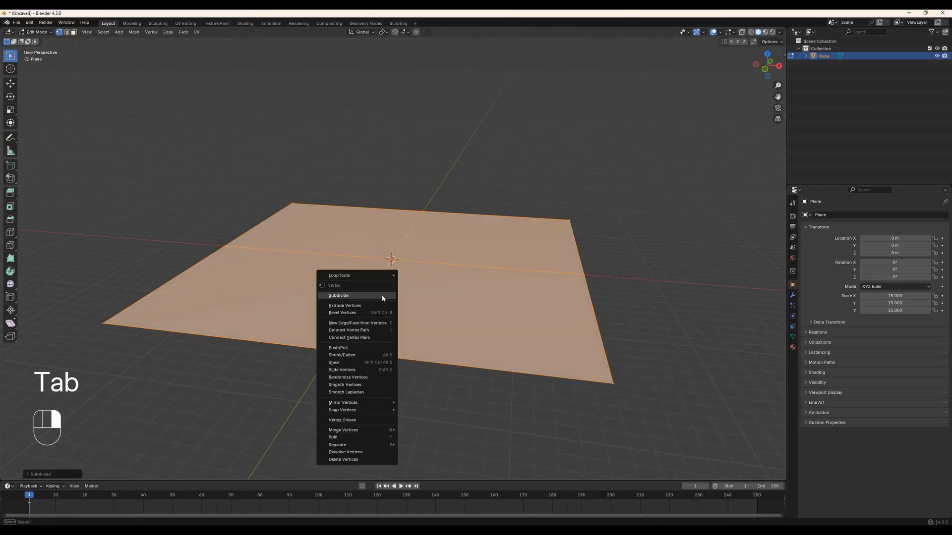
{"action": "left_click", "coordinate": [381, 296]}
{"action": "right_click", "coordinate": [381, 297]}
{"action": "left_click", "coordinate": [381, 297]}
{"action": "right_click", "coordinate": [381, 297]}
{"action": "left_click", "coordinate": [381, 296]}
{"action": "right_click", "coordinate": [381, 296]}
{"action": "left_click", "coordinate": [381, 297]}
{"action": "right_click", "coordinate": [381, 297]}
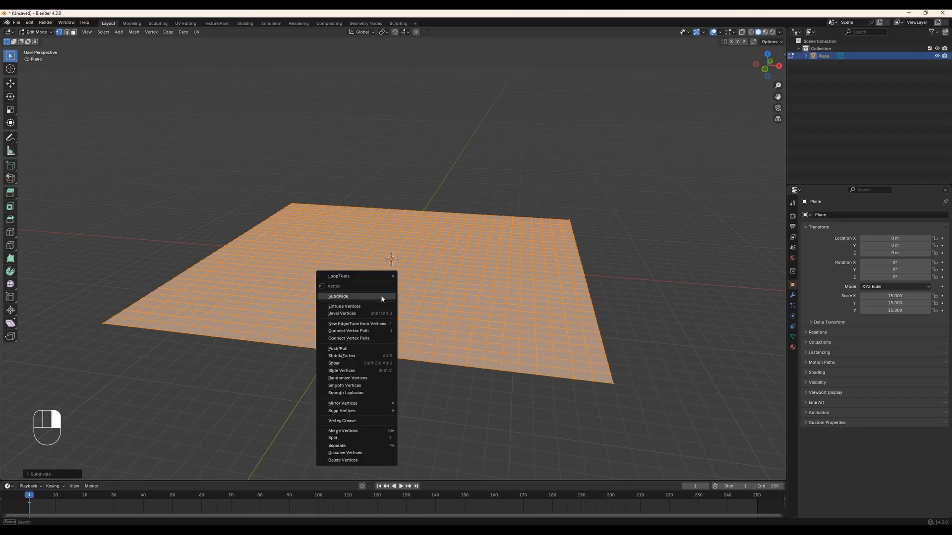
{"action": "left_click", "coordinate": [381, 296]}
{"action": "right_click", "coordinate": [381, 296]}
{"action": "left_click", "coordinate": [382, 297]}
{"action": "key", "text": "Tab"}
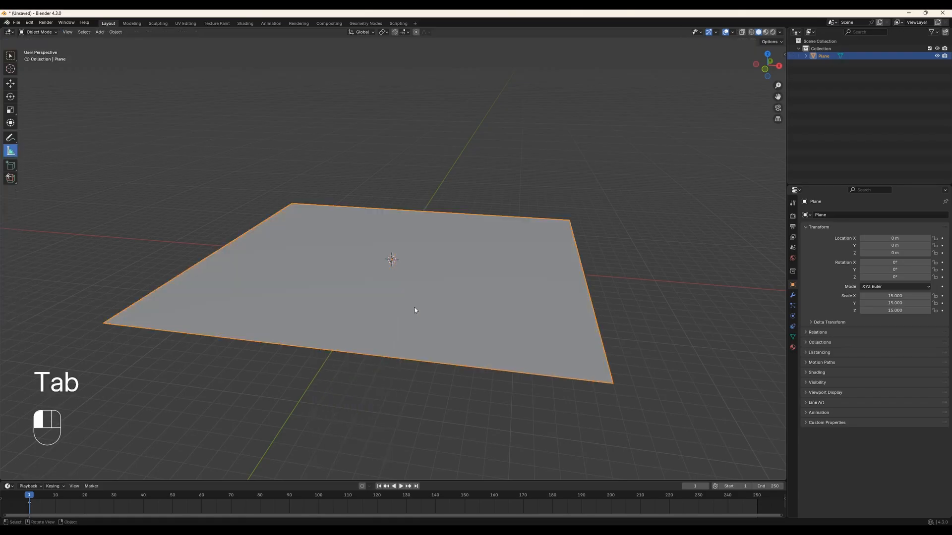
- Add a Subdivision Surface modifier to the plane and set its viewport levels to 2
{"action": "left_click", "coordinate": [793, 295]}
{"action": "left_click", "coordinate": [873, 214]}
{"action": "mouse_move", "coordinate": [845, 243]}
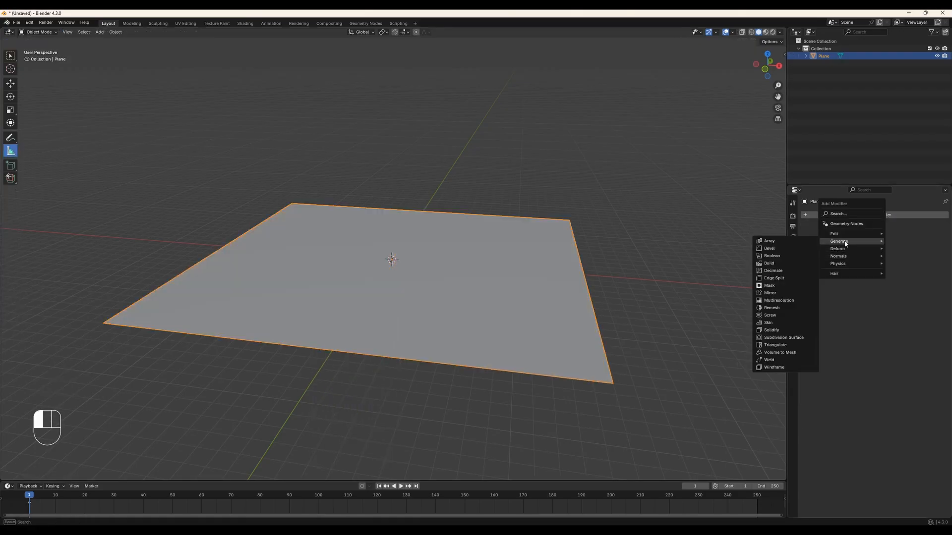
{"action": "left_click", "coordinate": [788, 337]}
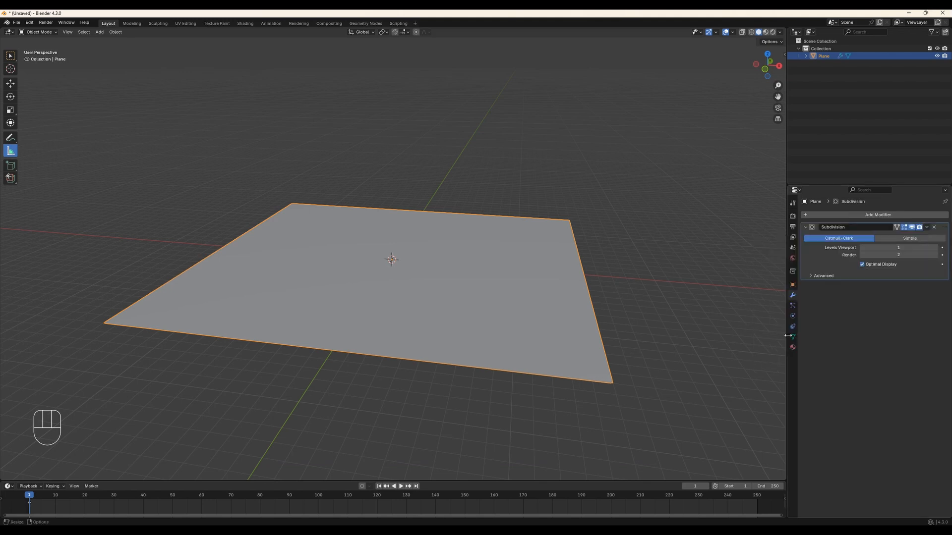
{"action": "left_click", "coordinate": [936, 247]}
{"action": "middle_click_drag", "start_coordinate": [511, 310], "coordinate": [491, 317]}
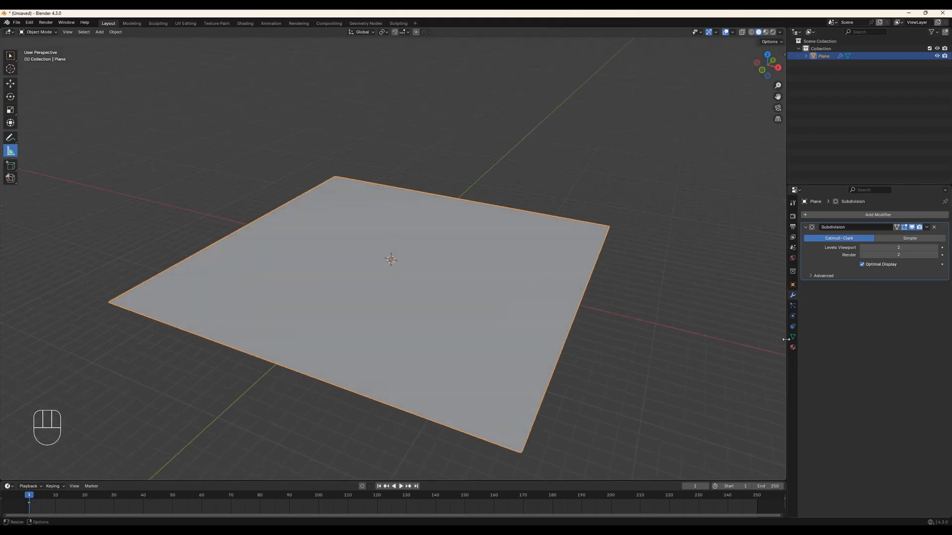
- Add a Displace modifier to the plane after the Subdivision modifier
{"action": "left_click", "coordinate": [813, 215]}
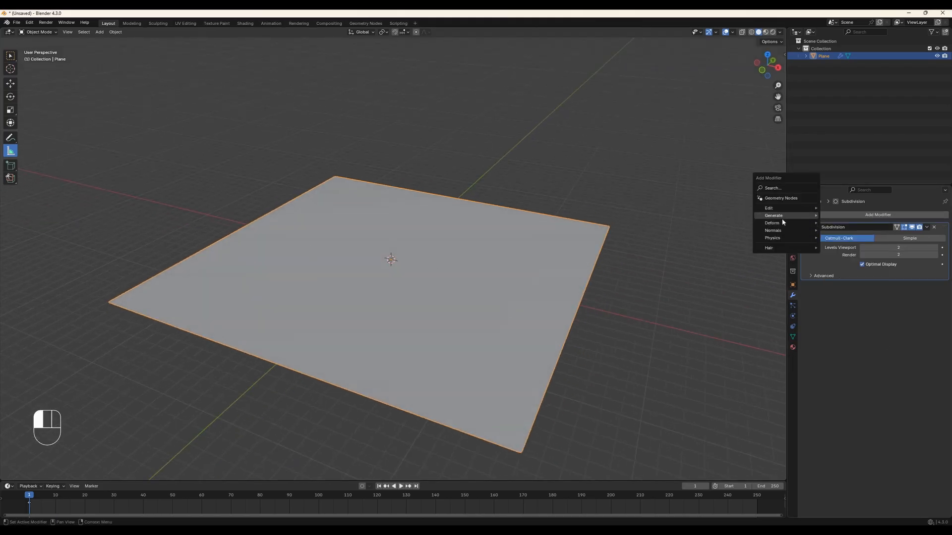
{"action": "mouse_move", "coordinate": [776, 224]}
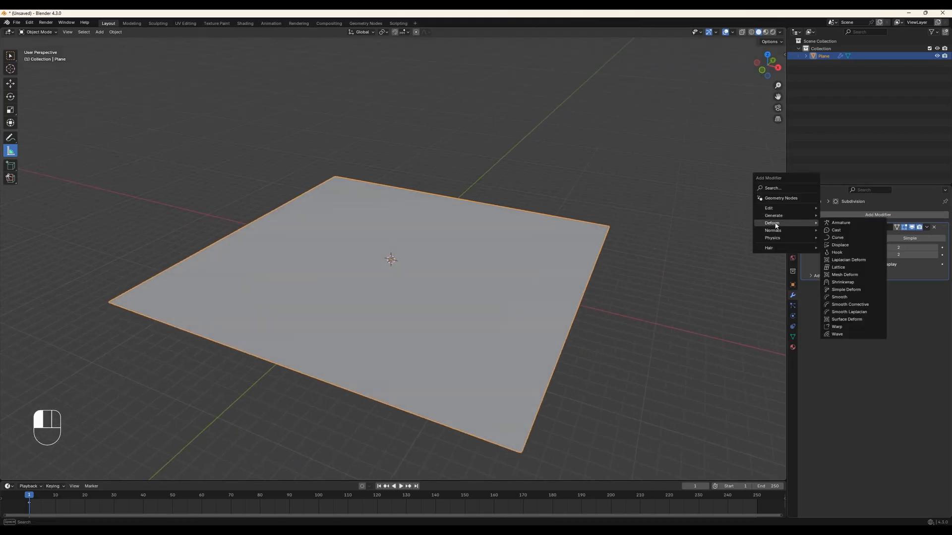
{"action": "left_click", "coordinate": [843, 245]}
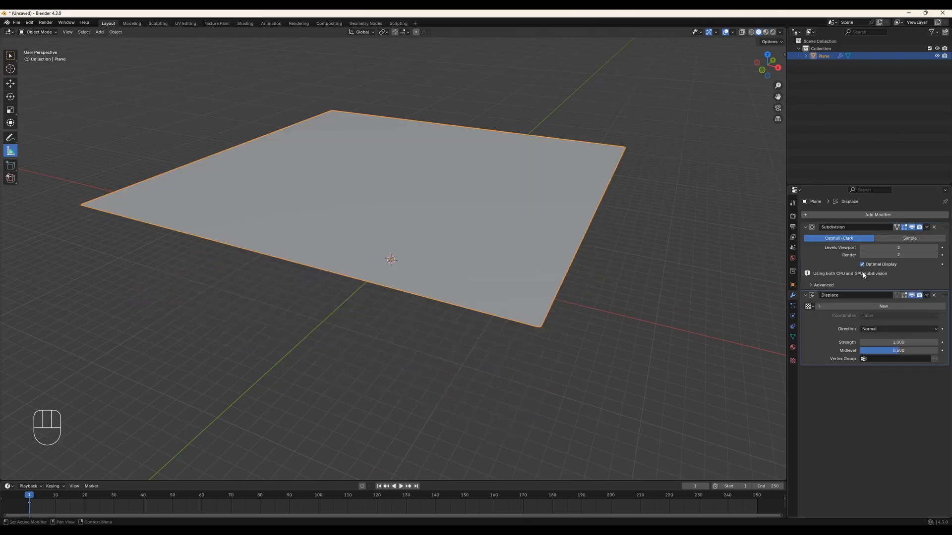
- Create a new image texture for the Displace modifier and load Output.exr from the Gaea Builds folder
{"action": "left_click", "coordinate": [791, 361]}
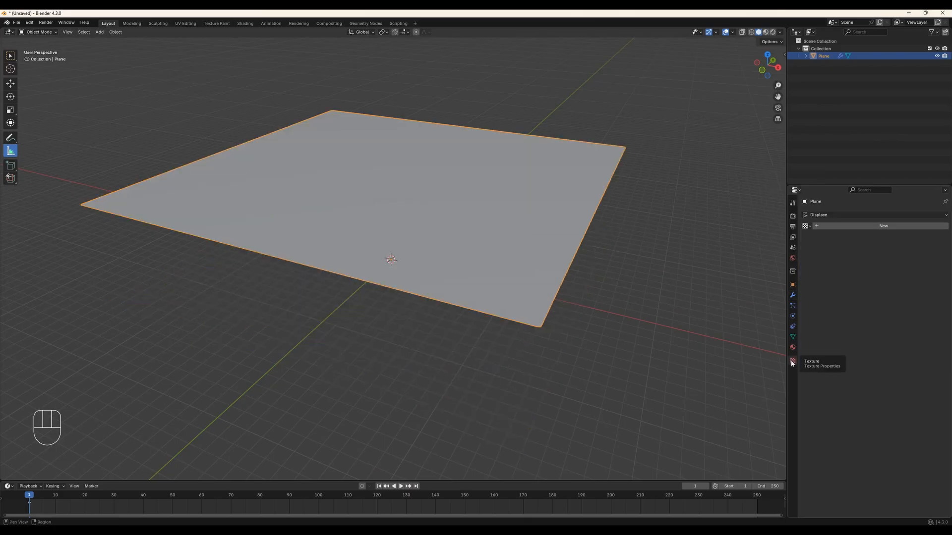
{"action": "left_click", "coordinate": [821, 227]}
{"action": "left_click", "coordinate": [915, 345]}
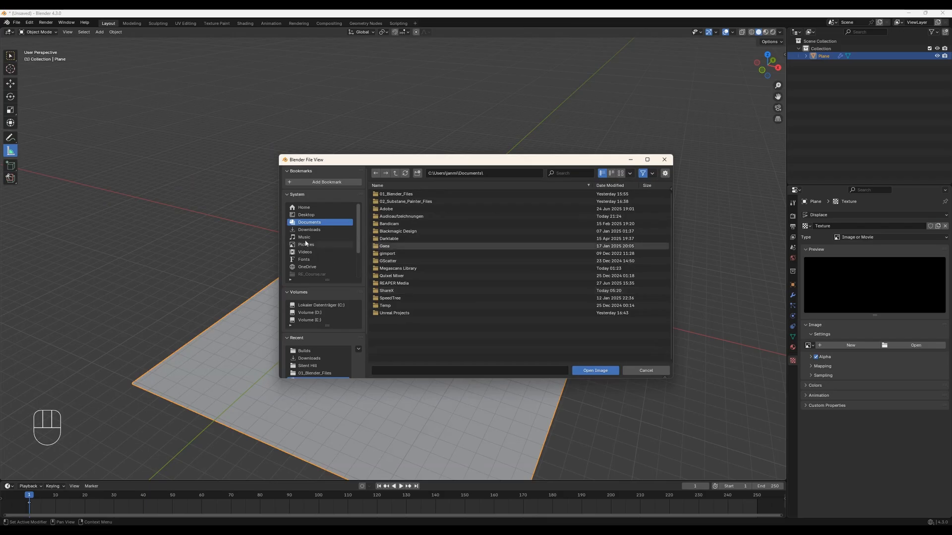
{"action": "left_click", "coordinate": [384, 246]}
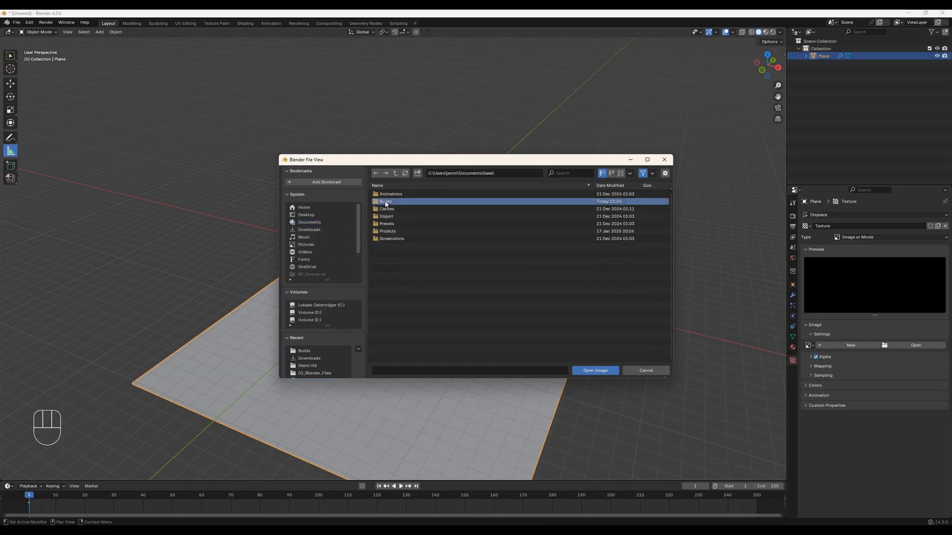
{"action": "left_click", "coordinate": [392, 193]}
{"action": "left_click", "coordinate": [397, 195]}
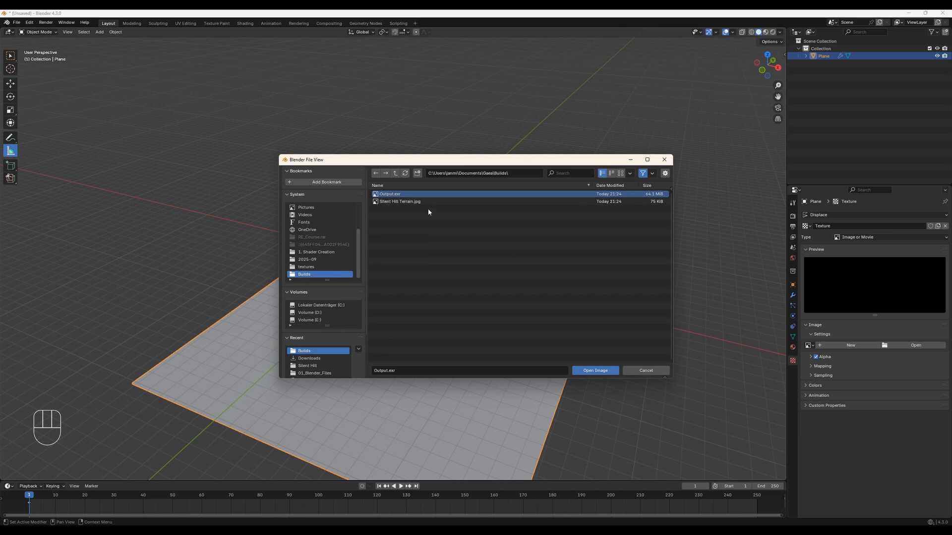
{"action": "left_click", "coordinate": [594, 372]}
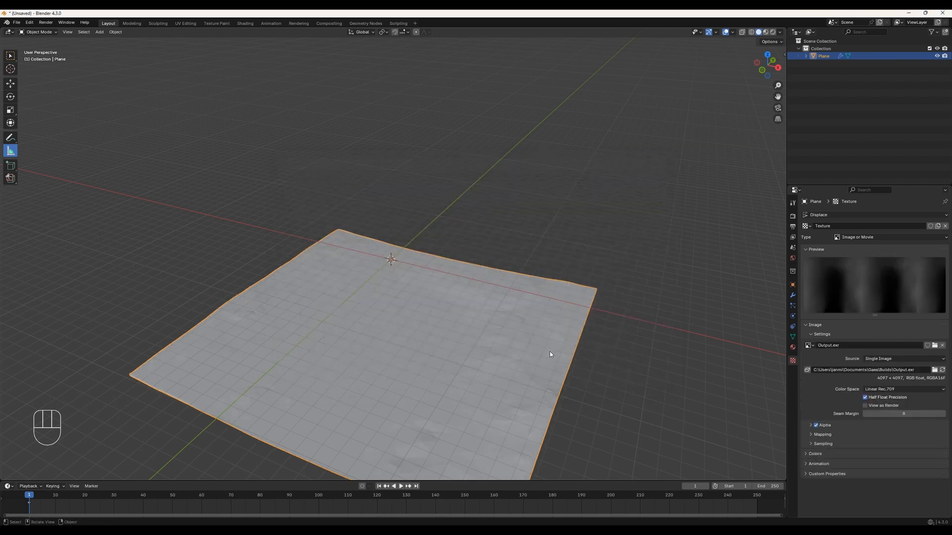
- Set the Displace modifier's midlevel to 0
{"action": "scroll", "coordinate": [491, 362], "scroll_direction": "down", "scroll_amount": 2}
{"action": "middle_click_drag", "start_coordinate": [491, 362], "coordinate": [457, 279]}
{"action": "scroll", "coordinate": [493, 312], "scroll_direction": "up", "scroll_amount": 4}
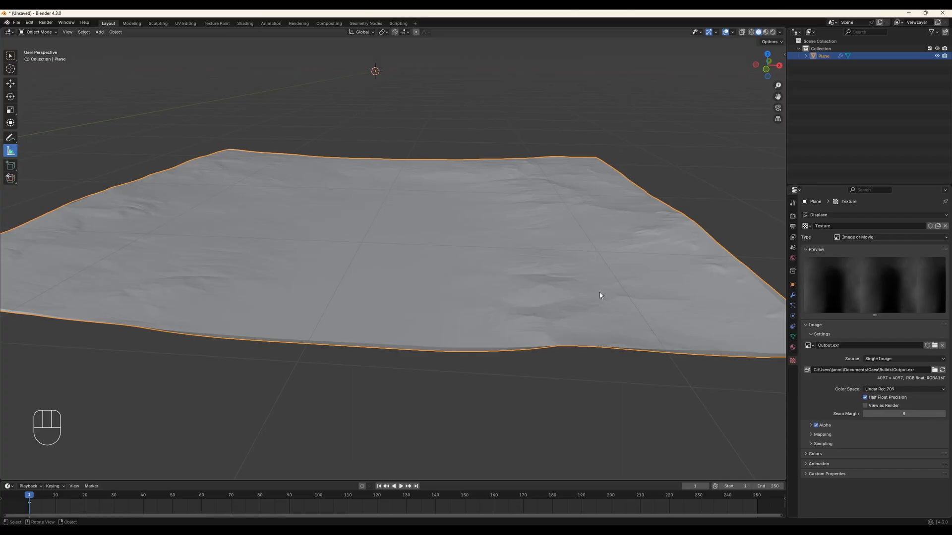
{"action": "left_click", "coordinate": [793, 296]}
{"action": "left_click", "coordinate": [898, 342]}
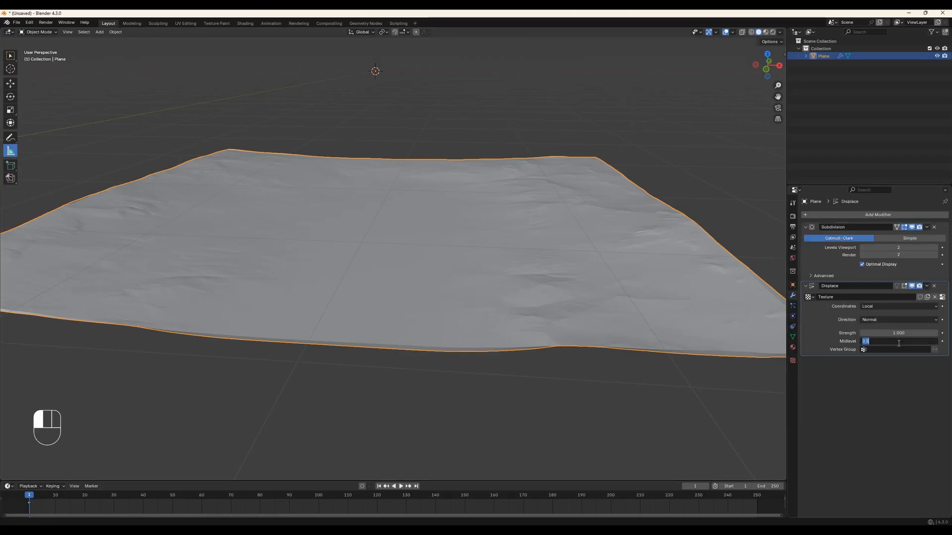
{"action": "type", "text": "0"}
{"action": "key", "text": "Return"}
- Try a Displace modifier strength of 10 on the terrain plane
{"action": "key", "text": "KP_1"}
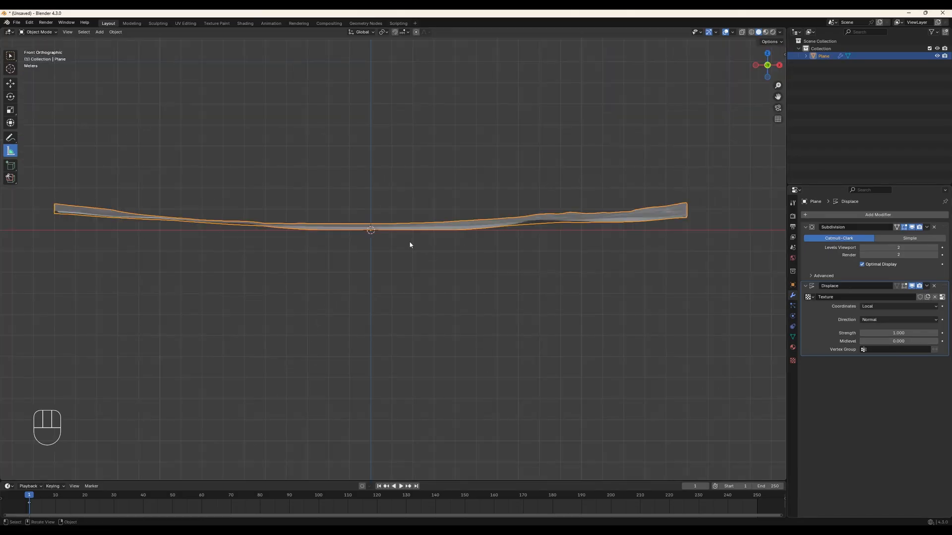
{"action": "middle_click_drag", "start_coordinate": [409, 241], "coordinate": [434, 256]}
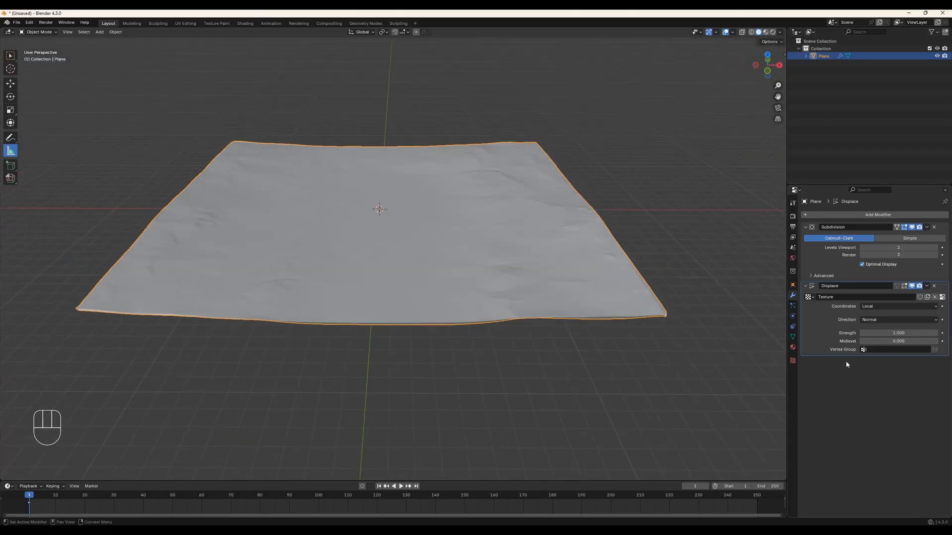
{"action": "left_click", "coordinate": [900, 333]}
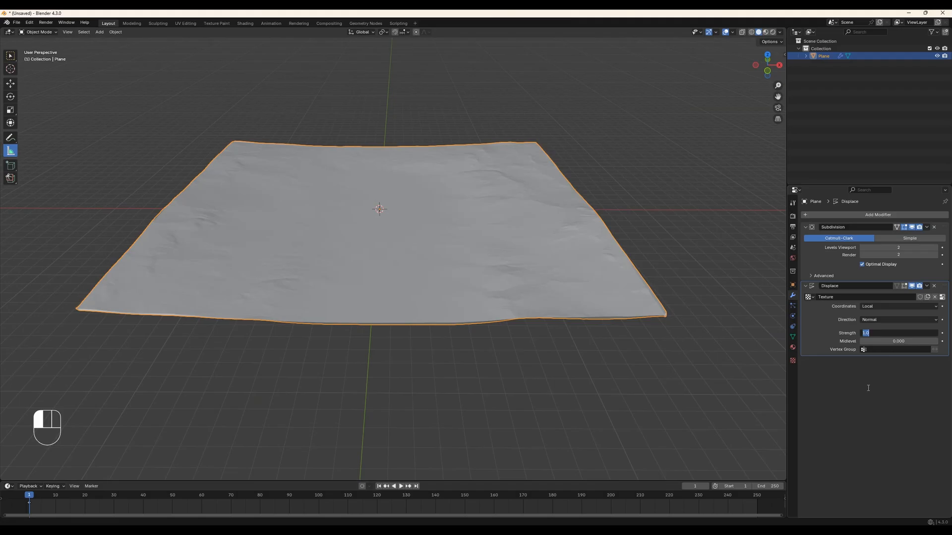
{"action": "key", "text": "Return"}
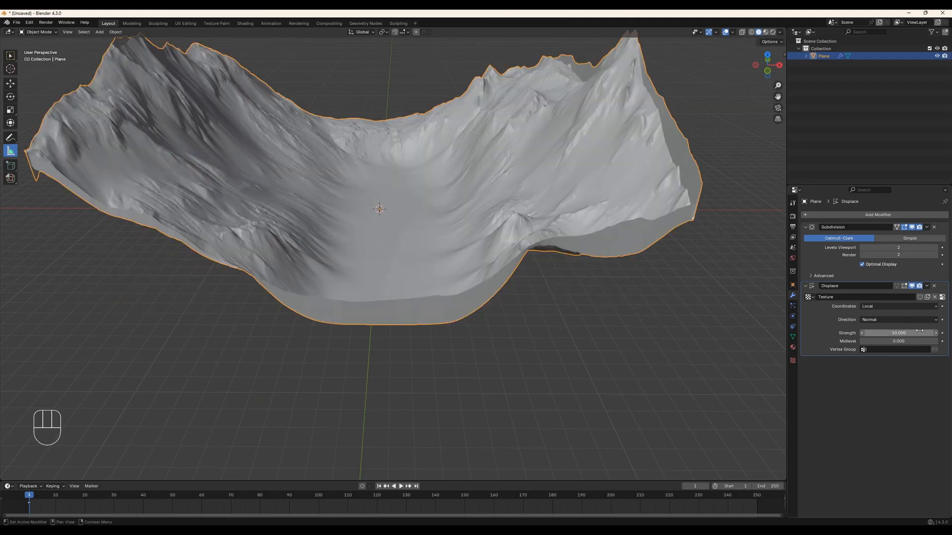
- Set the Displace modifier's strength to 4
{"action": "left_click", "coordinate": [901, 333]}
{"action": "type", "text": "4"}
{"action": "key", "text": "Return"}
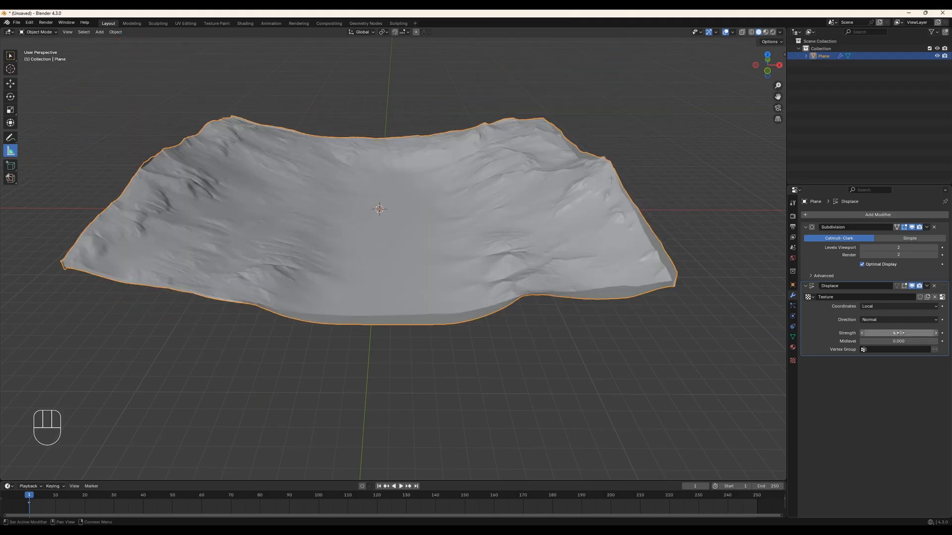
- Set the Displace modifier's strength to 3 on the terrain plane
{"action": "scroll", "coordinate": [432, 268], "scroll_direction": "up", "scroll_amount": 2}
{"action": "middle_click_drag", "start_coordinate": [433, 269], "coordinate": [440, 297]}
{"action": "scroll", "coordinate": [425, 255], "scroll_direction": "up", "scroll_amount": 2}
{"action": "scroll", "coordinate": [425, 258], "scroll_direction": "up", "scroll_amount": 2}
{"action": "left_click", "coordinate": [891, 333]}
{"action": "type", "text": "3"}
{"action": "key", "text": "Return"}
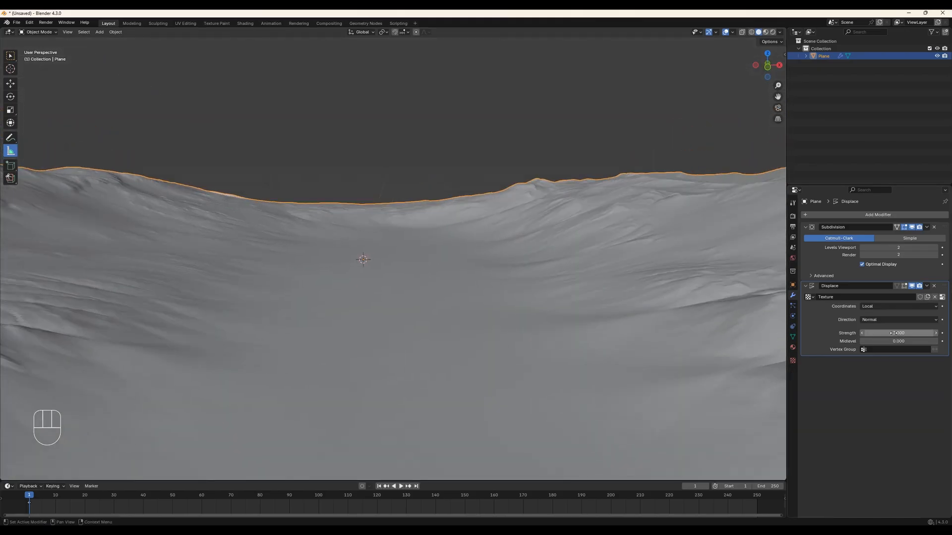
- Add a cylinder mesh at the origin and raise it along Z to the level of the terrain's valley floor
{"action": "scroll", "coordinate": [461, 278], "scroll_direction": "down", "scroll_amount": 2}
{"action": "middle_click_drag", "start_coordinate": [462, 277], "coordinate": [354, 364]}
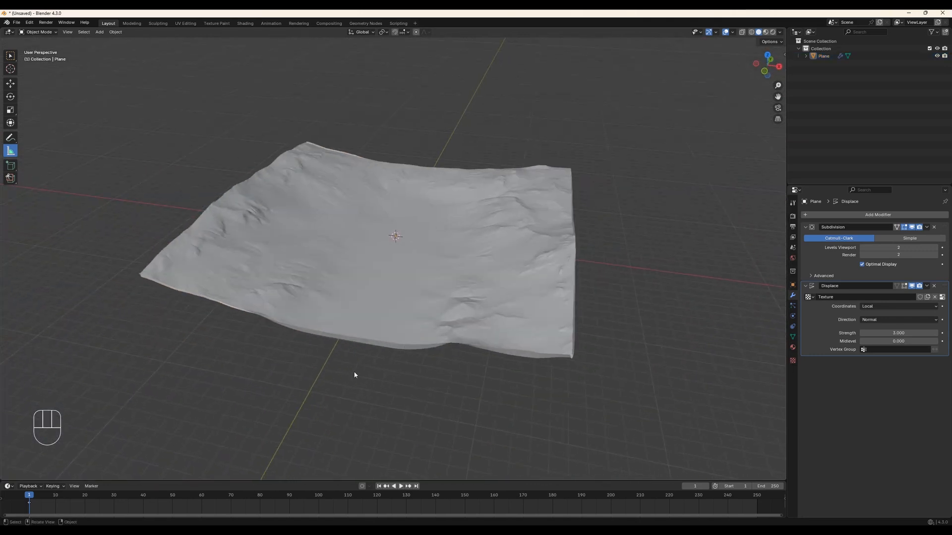
{"action": "key", "text": "shift+a"}
{"action": "mouse_move", "coordinate": [355, 376]}
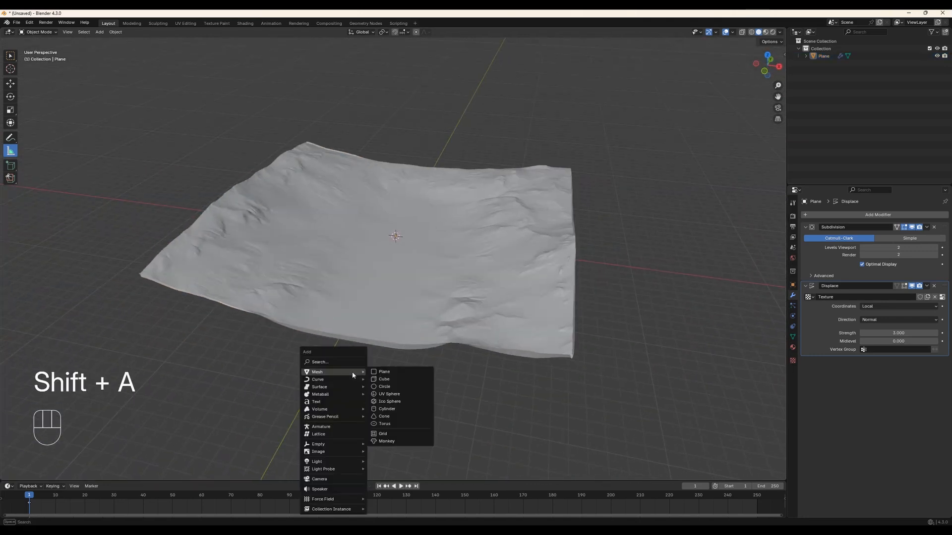
{"action": "left_click", "coordinate": [389, 409]}
{"action": "key", "text": "KP_1"}
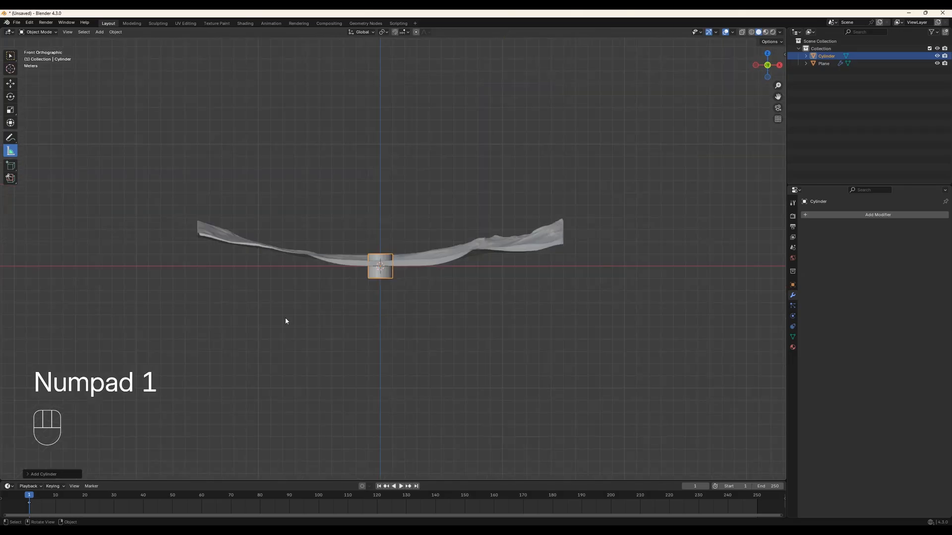
{"action": "scroll", "coordinate": [358, 307], "scroll_direction": "up", "scroll_amount": 5}
{"action": "key", "text": "g"}
{"action": "key", "text": "z"}
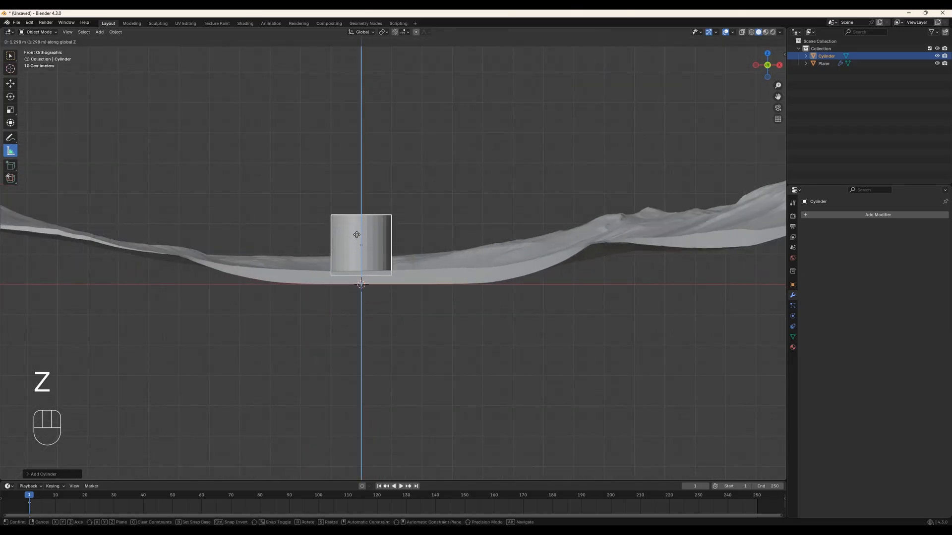
{"action": "left_click", "coordinate": [358, 228]}
- Move the cylinder along the Y axis to the valley floor near the terrain's front edge
{"action": "mouse_move", "coordinate": [358, 228]}
{"action": "middle_mouse_down"}
{"action": "mouse_move", "coordinate": [373, 240]}
{"action": "mouse_move", "coordinate": [359, 247]}
{"action": "middle_mouse_up"}
{"action": "key", "text": "g"}
{"action": "key", "text": "y"}
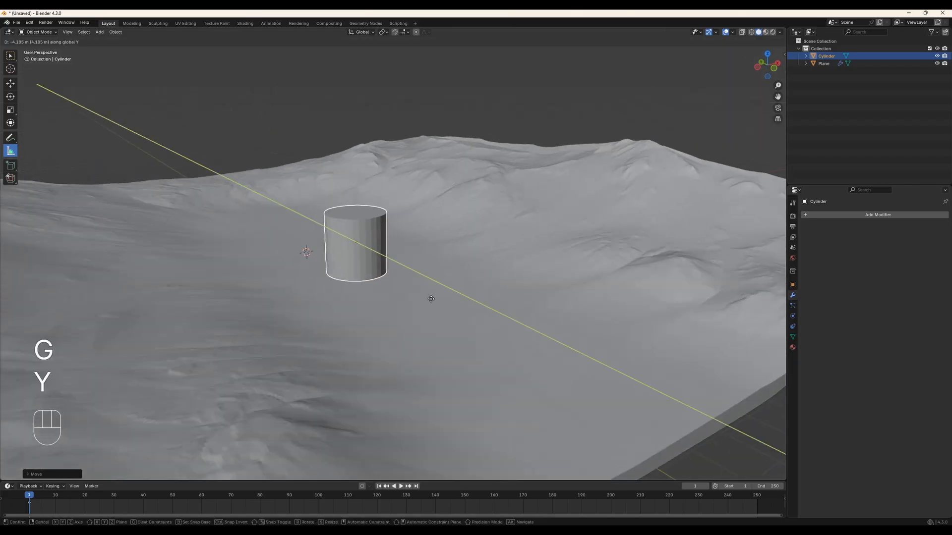
{"action": "left_click", "coordinate": [605, 395]}
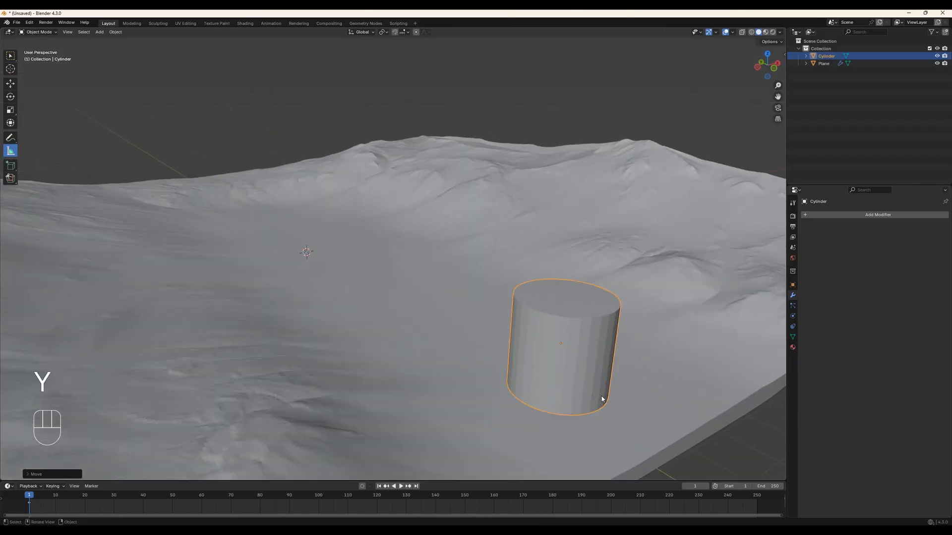
{"action": "middle_click_drag", "start_coordinate": [605, 394], "coordinate": [586, 392]}
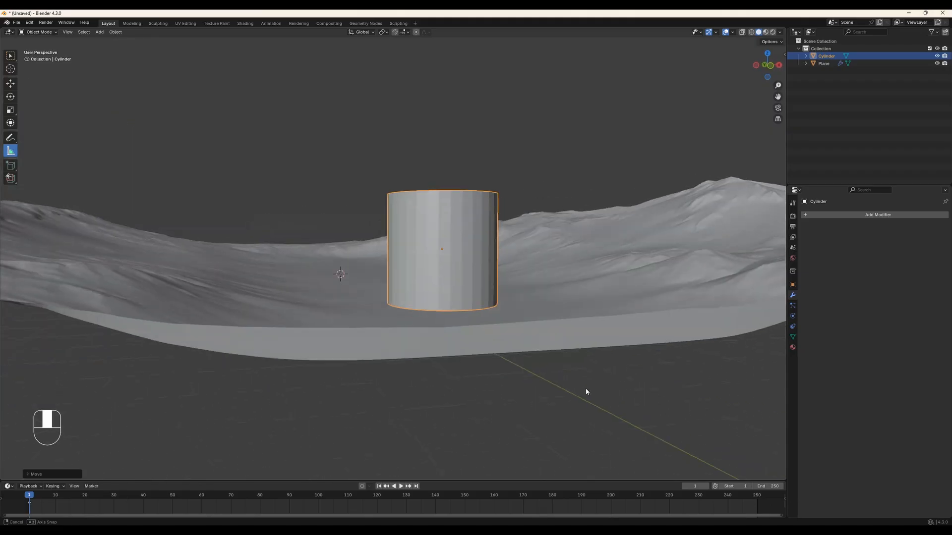
- Lower the cylinder along Z in front view with X-ray shading until its base sits near the ground line
{"action": "key", "text": "KP_1"}
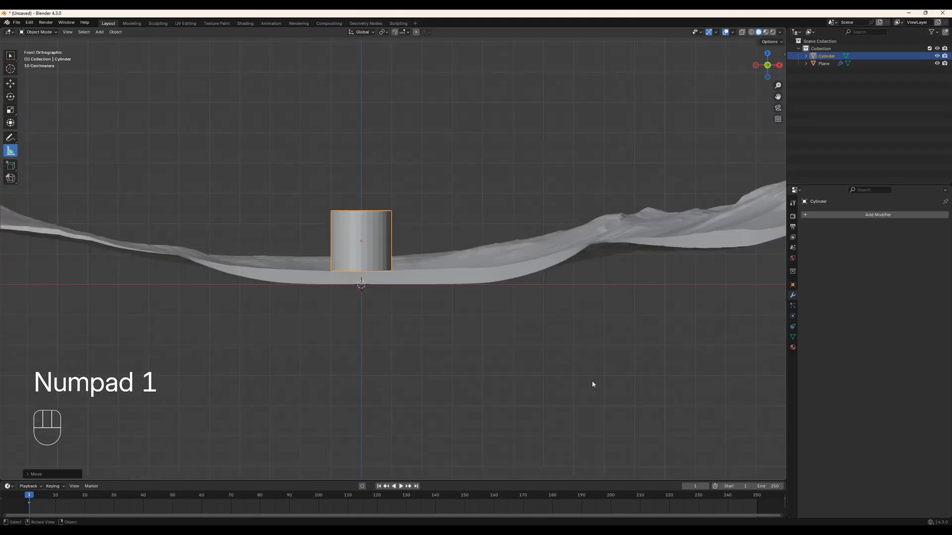
{"action": "left_click", "coordinate": [744, 33]}
{"action": "middle_click_drag", "start_coordinate": [432, 284], "coordinate": [448, 291], "text": "shift"}
{"action": "scroll", "coordinate": [448, 291], "scroll_direction": "up", "scroll_amount": 4}
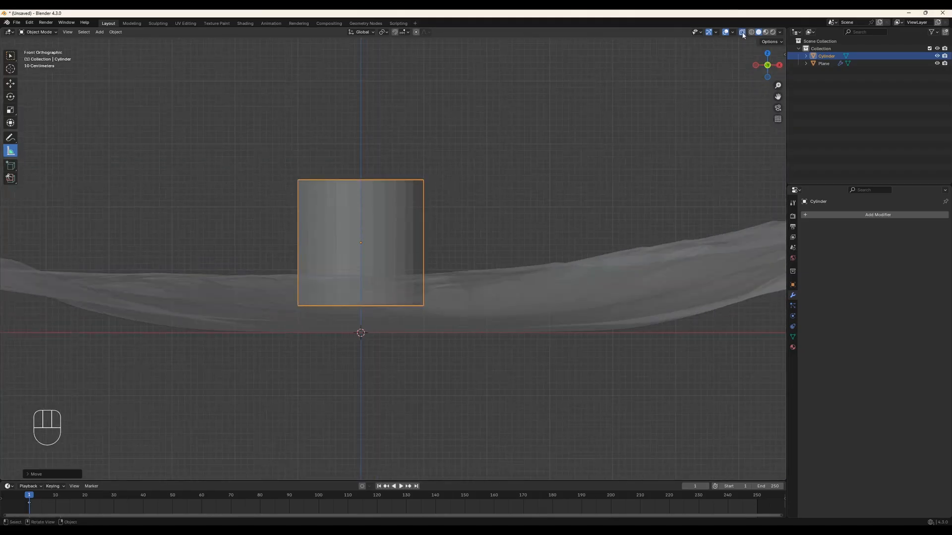
{"action": "key", "text": "g"}
{"action": "key", "text": "z"}
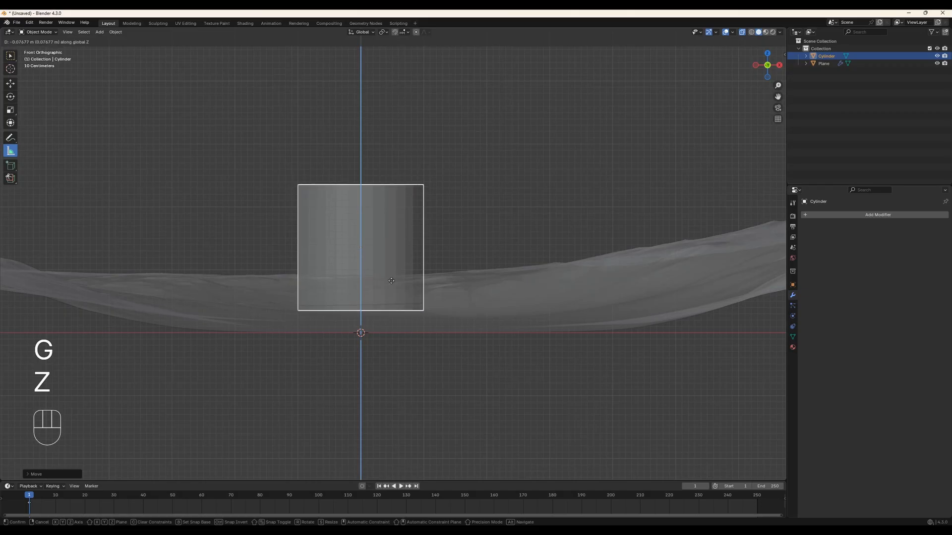
{"action": "left_click", "coordinate": [394, 301]}
{"action": "middle_click_drag", "start_coordinate": [381, 399], "coordinate": [698, 67]}
{"action": "left_click", "coordinate": [743, 32]}
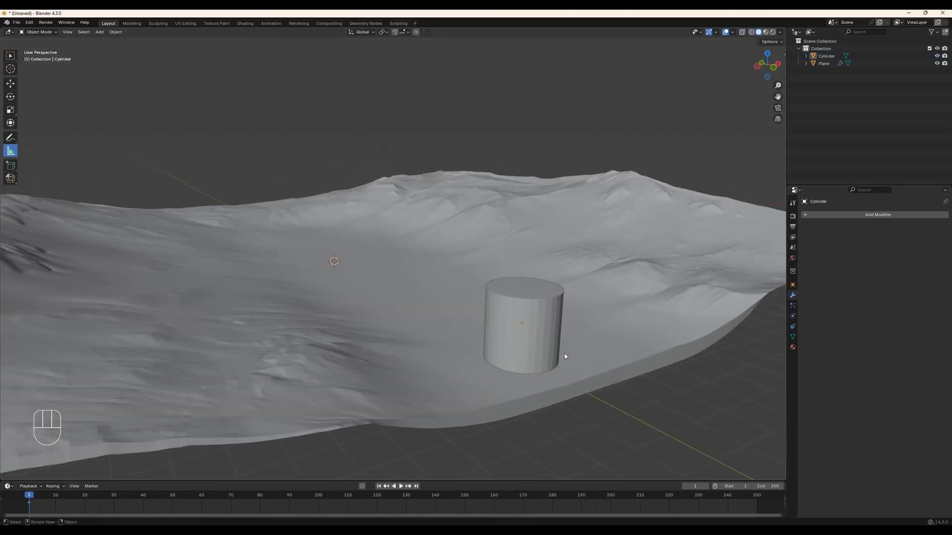
- Fine-tune the cylinder's height with a slight precise downward move along Z
{"action": "middle_click_drag", "start_coordinate": [564, 353], "coordinate": [558, 267]}
{"action": "scroll", "coordinate": [558, 268], "scroll_direction": "down", "scroll_amount": 1}
{"action": "middle_click_drag", "start_coordinate": [558, 267], "coordinate": [392, 272], "text": "shift"}
{"action": "scroll", "coordinate": [408, 255], "scroll_direction": "up", "scroll_amount": 4}
{"action": "left_click", "coordinate": [438, 266]}
{"action": "left_click", "coordinate": [449, 263]}
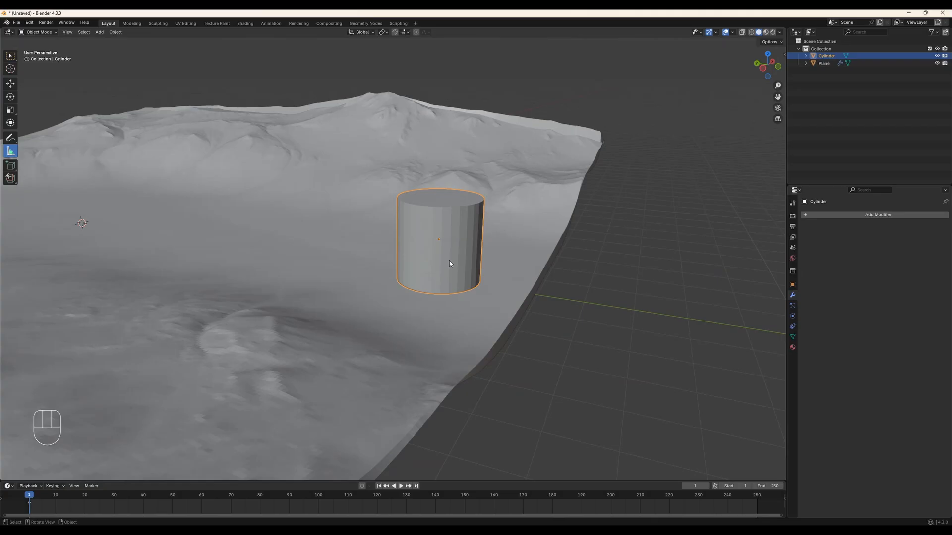
{"action": "key", "text": "g"}
{"action": "key", "text": "z"}
{"action": "key", "text": "shift"}
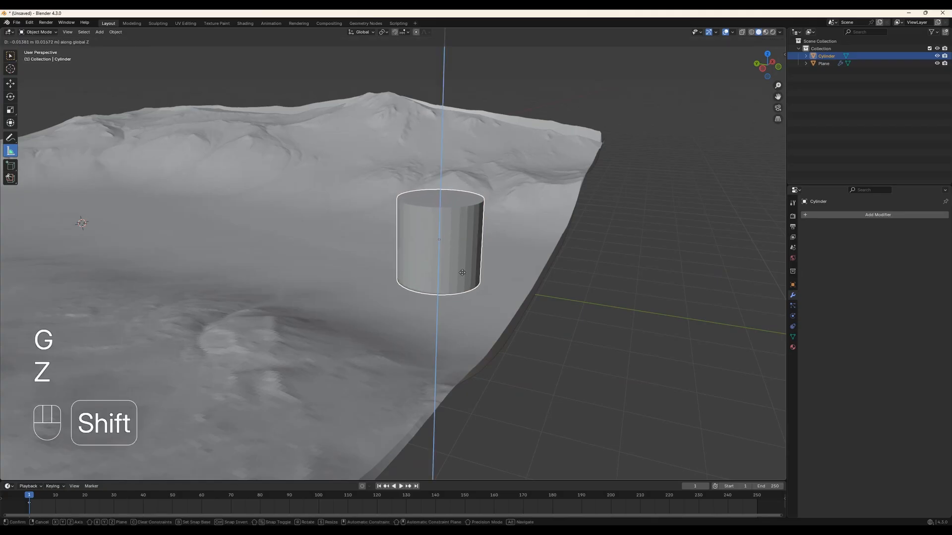
{"action": "left_click", "coordinate": [462, 272]}
- Measure the cylinder's height from its base to near its top edge in front view
{"action": "middle_click_drag", "start_coordinate": [625, 340], "coordinate": [594, 317]}
{"action": "key", "text": "KP_1"}
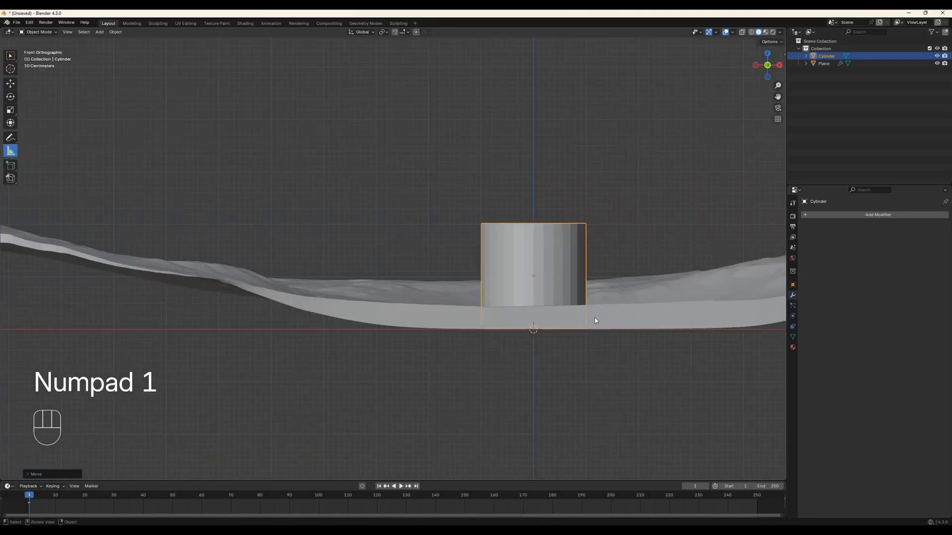
{"action": "middle_click_drag", "start_coordinate": [575, 259], "coordinate": [408, 267], "text": "shift"}
{"action": "scroll", "coordinate": [409, 266], "scroll_direction": "down", "scroll_amount": 6}
{"action": "scroll", "coordinate": [415, 254], "scroll_direction": "up", "scroll_amount": 1}
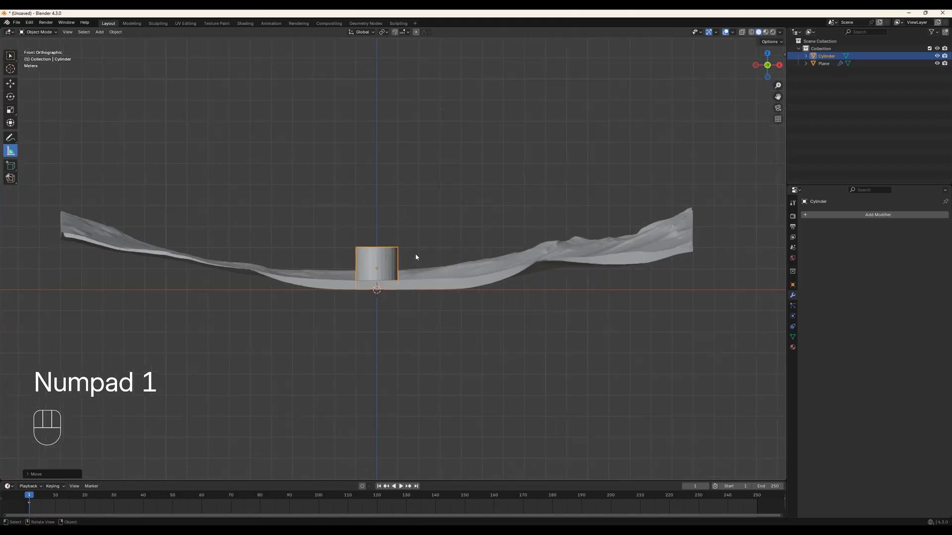
{"action": "scroll", "coordinate": [415, 254], "scroll_direction": "up", "scroll_amount": 3}
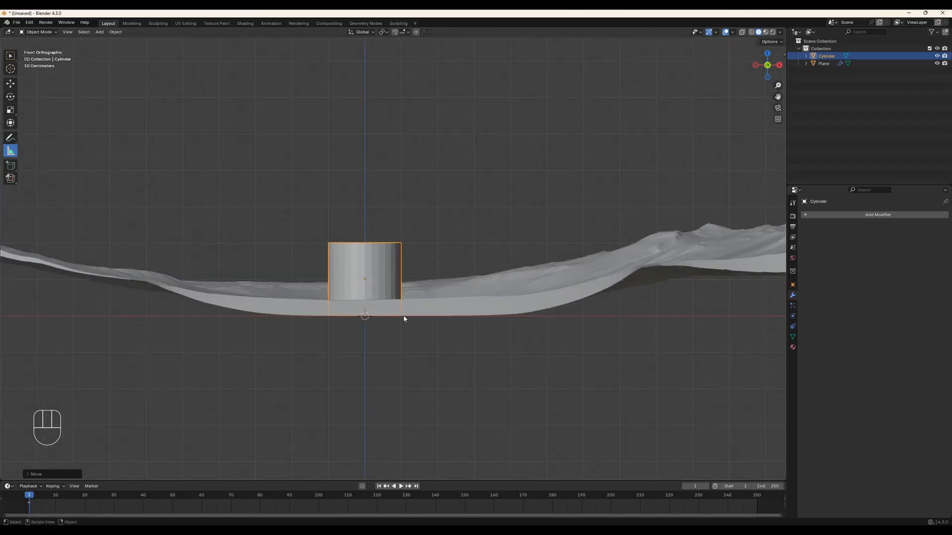
{"action": "left_click_drag", "start_coordinate": [403, 319], "coordinate": [402, 237]}
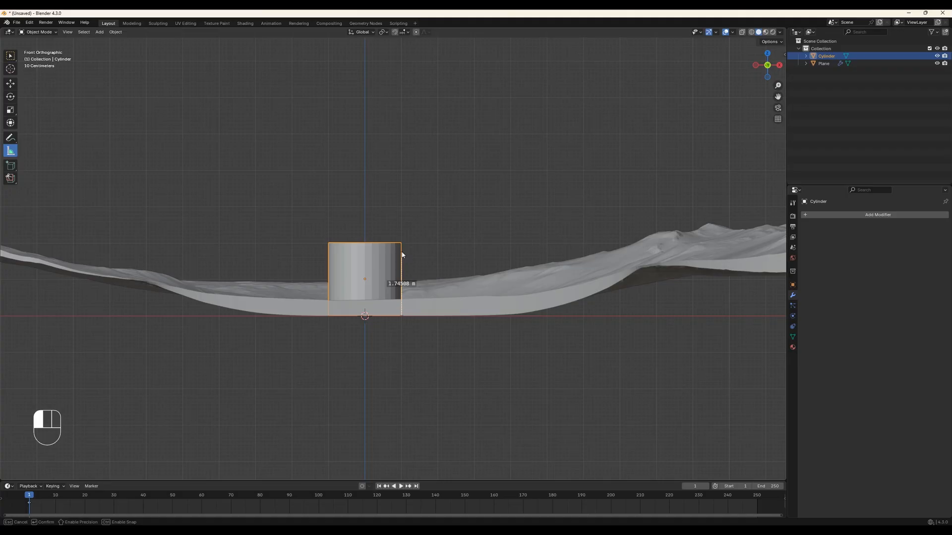
{"action": "left_click_drag", "start_coordinate": [402, 254], "coordinate": [402, 256]}
{"action": "middle_click_drag", "start_coordinate": [402, 258], "coordinate": [391, 328]}
{"action": "key", "text": "KP_1"}
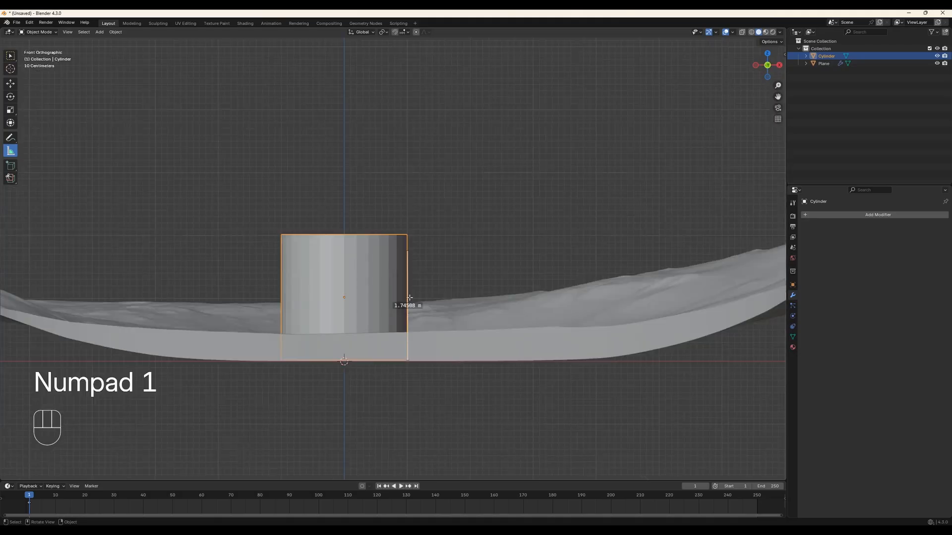
- Scale the cylinder down slightly to match the measured height and lower it along Z back onto the ground line
{"action": "key", "text": "s"}
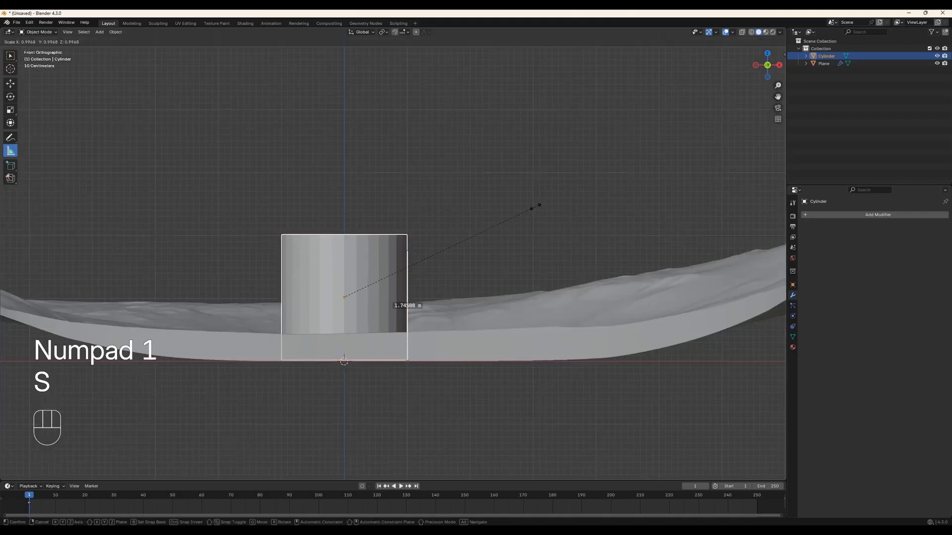
{"action": "left_click", "coordinate": [516, 218]}
{"action": "key", "text": "g"}
{"action": "key", "text": "z"}
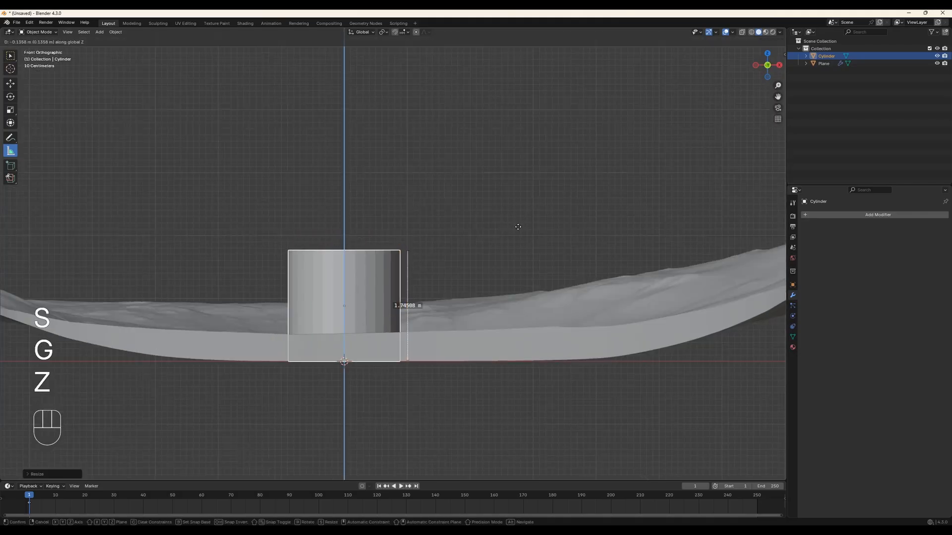
{"action": "left_click", "coordinate": [519, 221]}
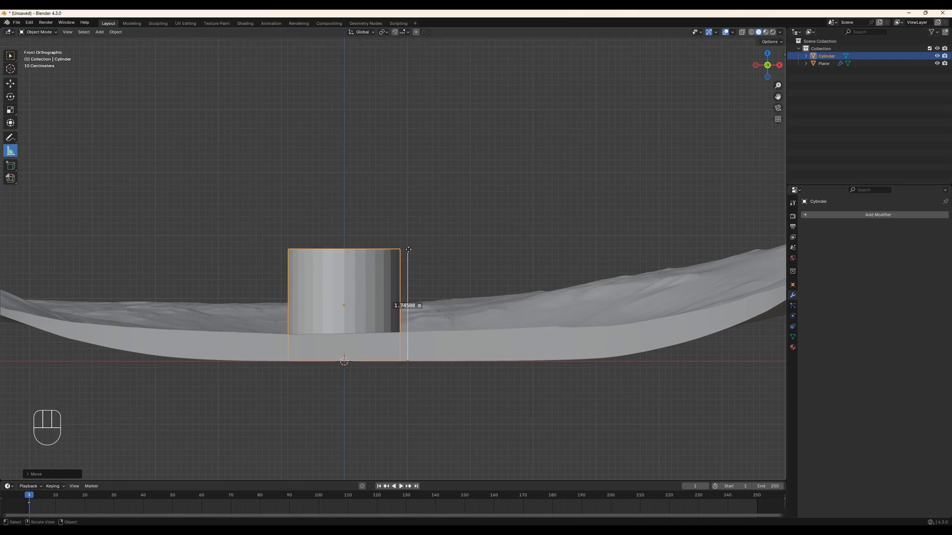
- Delete the height measurement and narrow the cylinder into a slim column, scaling it on X and Y only
{"action": "key", "text": "Delete"}
{"action": "key", "text": "s"}
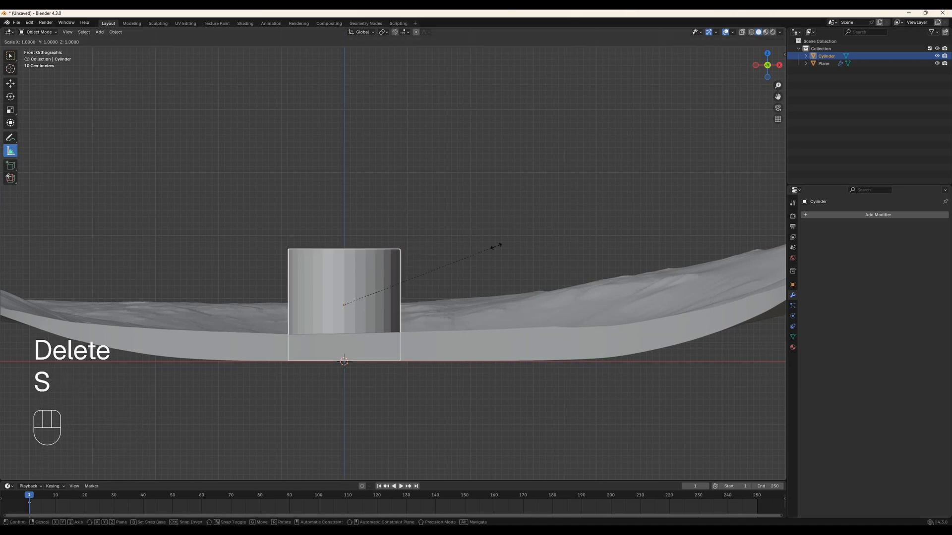
{"action": "key", "text": "shift+z"}
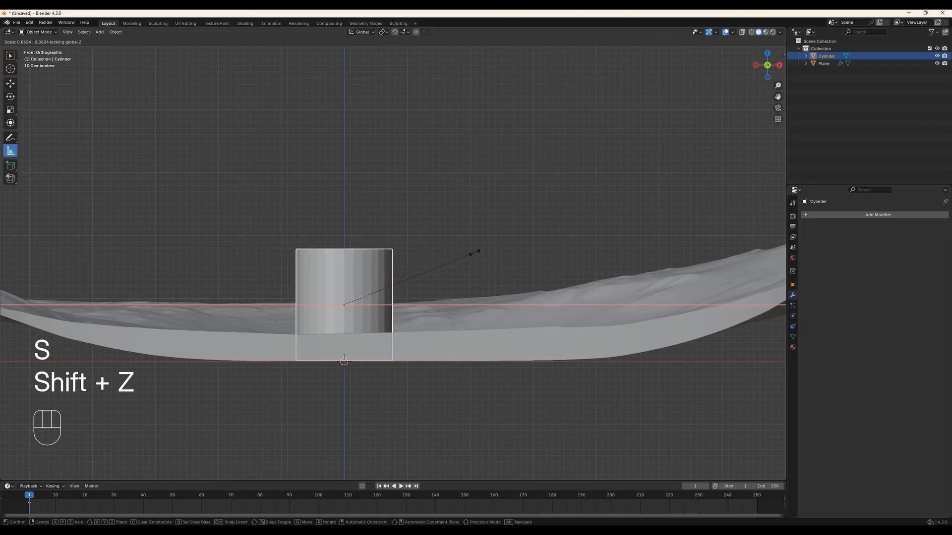
{"action": "left_click", "coordinate": [392, 277]}
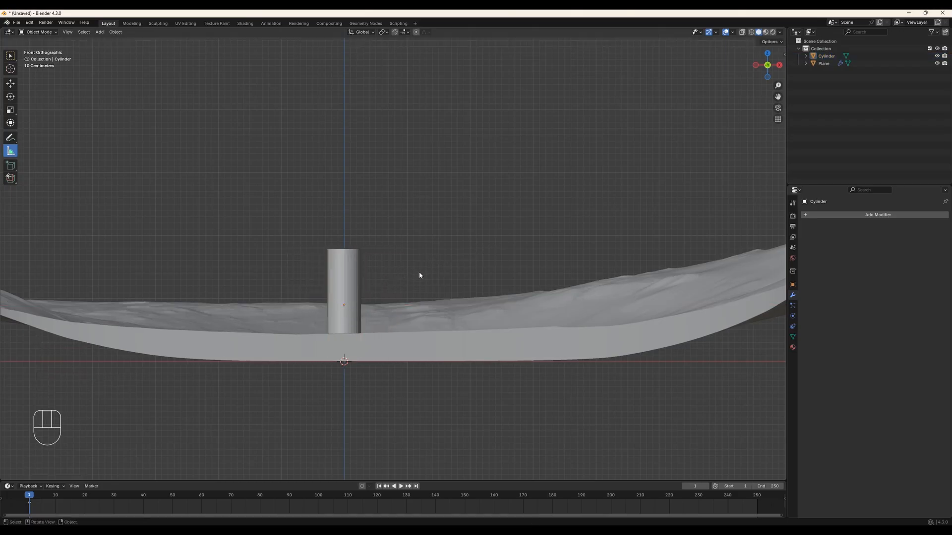
{"action": "right_click", "coordinate": [361, 290]}
{"action": "right_click", "coordinate": [354, 275]}
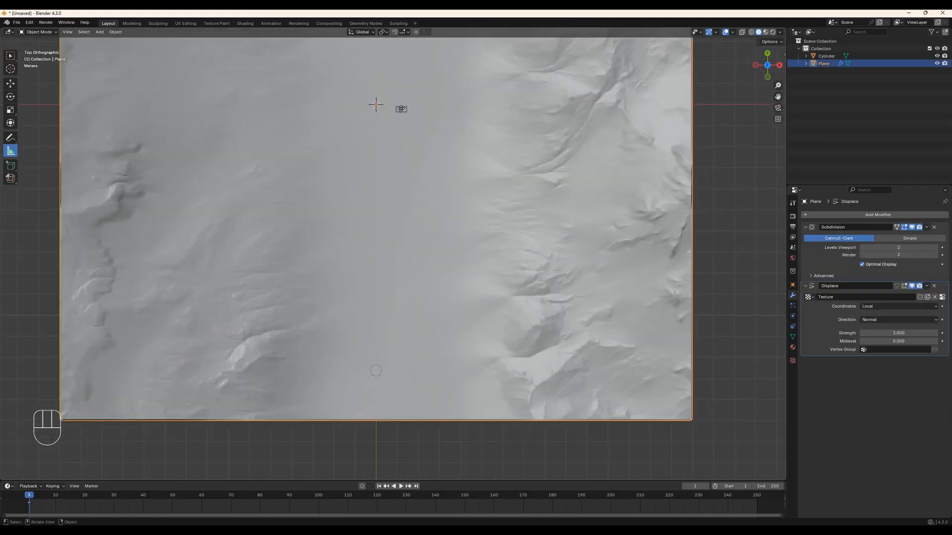
- Scale the terrain plane uniformly by 1.2
{"action": "scroll", "coordinate": [391, 346], "scroll_direction": "down", "scroll_amount": 2}
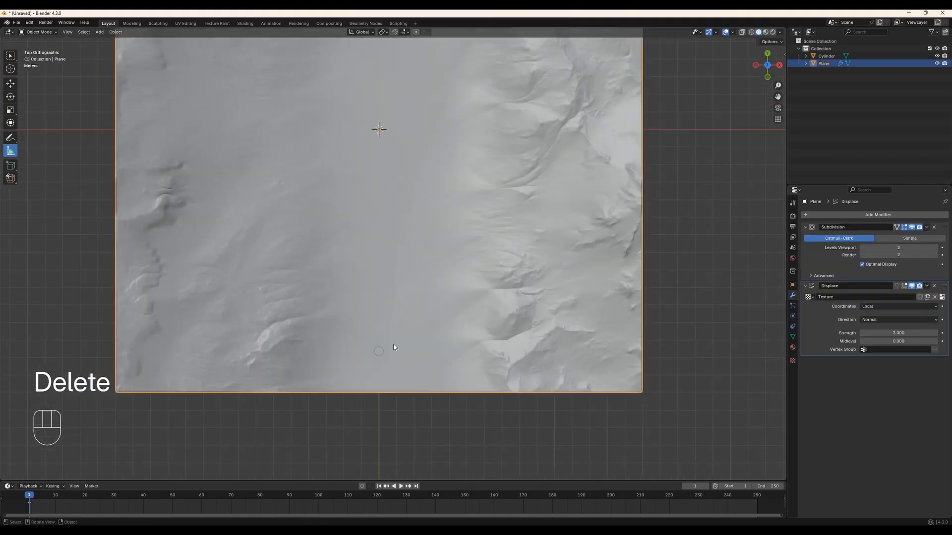
{"action": "middle_click_drag", "start_coordinate": [391, 346], "coordinate": [444, 274]}
{"action": "scroll", "coordinate": [415, 264], "scroll_direction": "up", "scroll_amount": 4}
{"action": "middle_click_drag", "start_coordinate": [359, 232], "coordinate": [376, 289], "text": "shift"}
{"action": "middle_click_drag", "start_coordinate": [305, 283], "coordinate": [416, 275]}
{"action": "scroll", "coordinate": [423, 263], "scroll_direction": "down", "scroll_amount": 5}
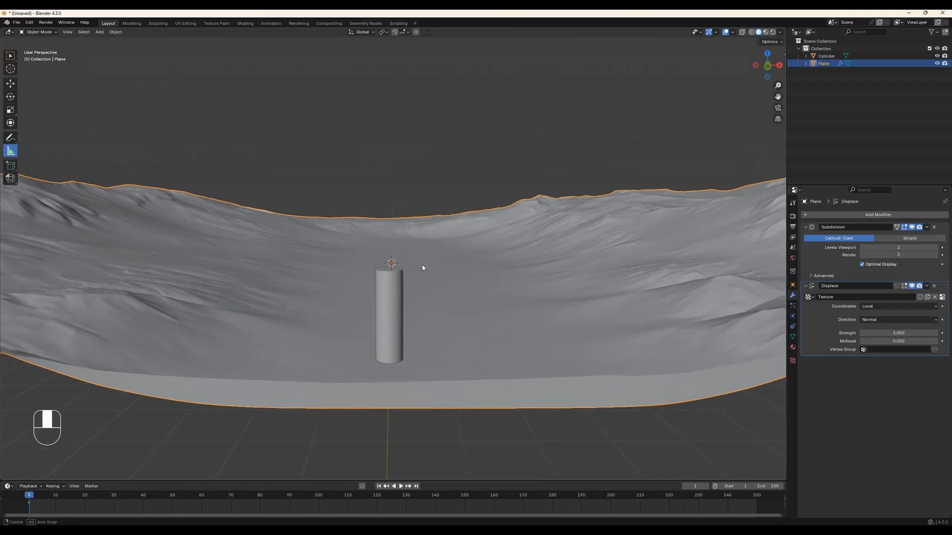
{"action": "middle_click_drag", "start_coordinate": [443, 266], "coordinate": [438, 279]}
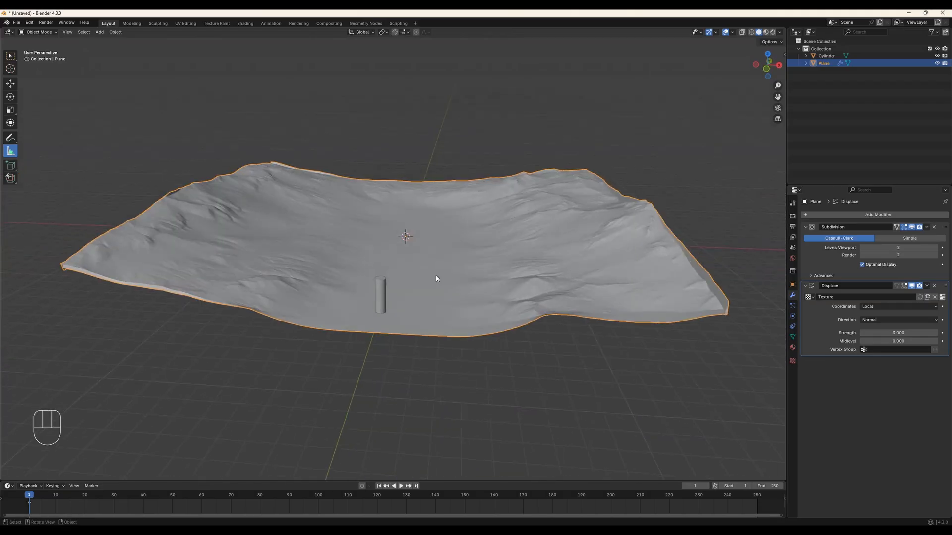
{"action": "key", "text": "s"}
{"action": "key", "text": "KP_1"}
{"action": "key", "text": "period"}
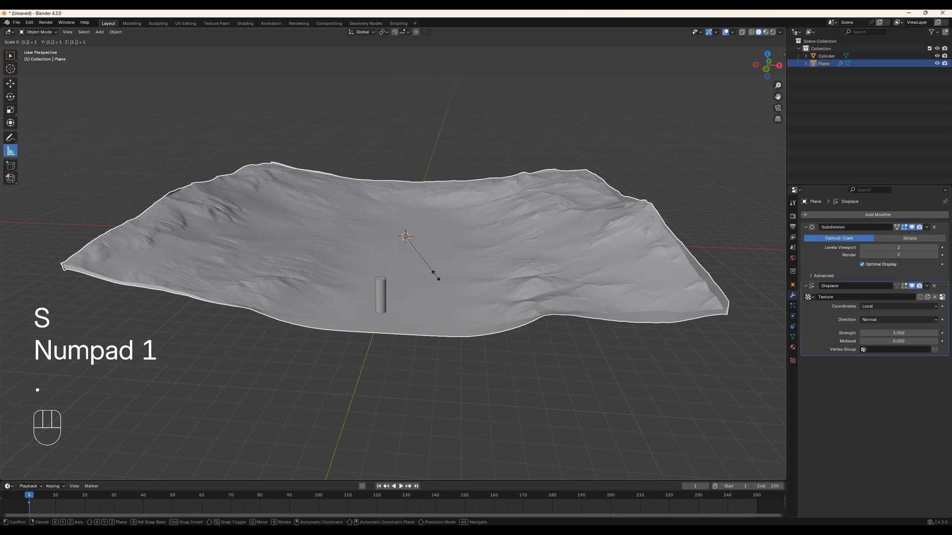
{"action": "key", "text": "KP_2"}
{"action": "key", "text": "KP_Enter"}
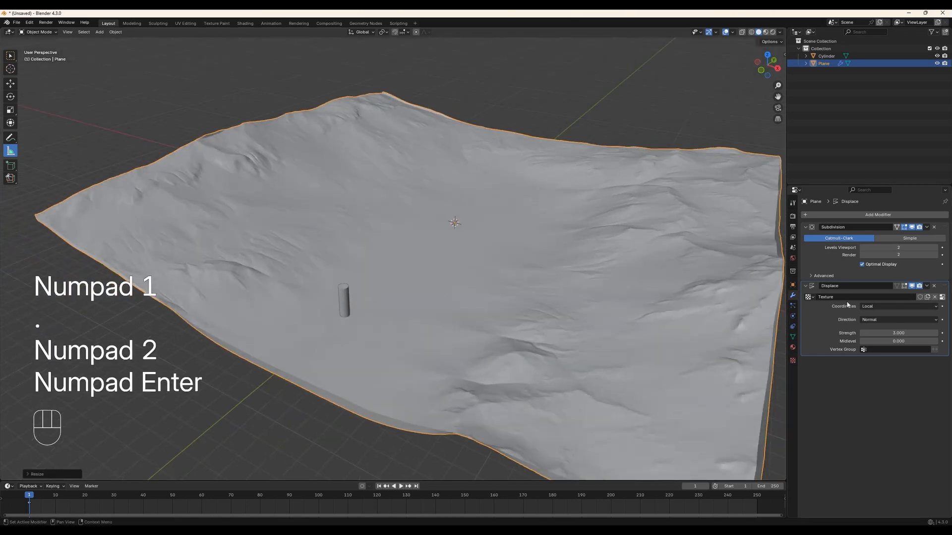
- Display the terrain plane's object transform values and measure its side length along Y in top view
{"action": "left_click", "coordinate": [792, 285]}
{"action": "scroll", "coordinate": [484, 275], "scroll_direction": "down", "scroll_amount": 3}
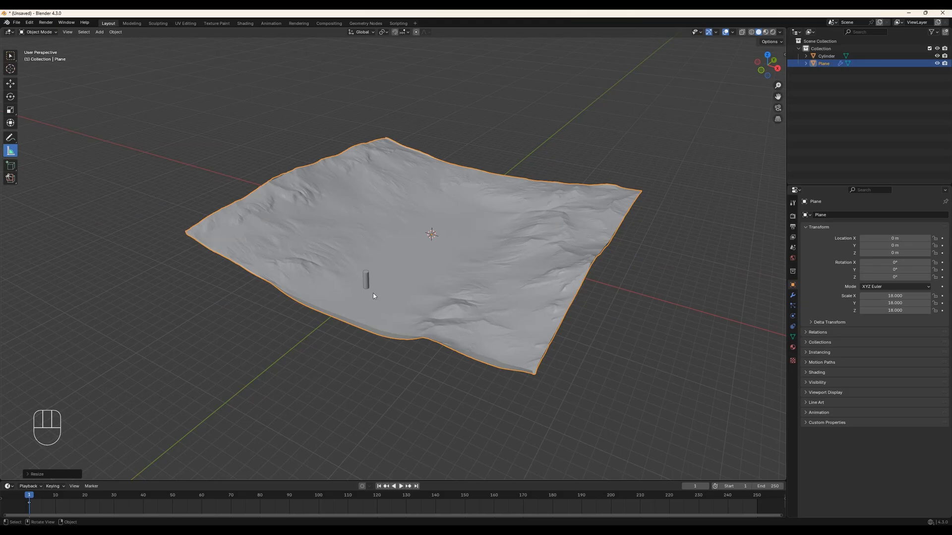
{"action": "key", "text": "KP_7"}
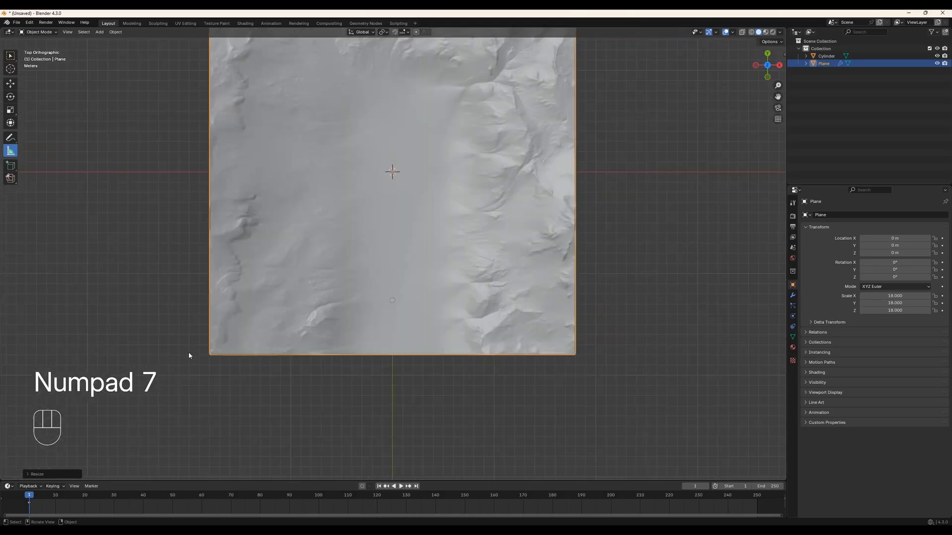
{"action": "middle_click_drag", "start_coordinate": [202, 276], "coordinate": [222, 321], "text": "shift"}
{"action": "scroll", "coordinate": [233, 374], "scroll_direction": "down", "scroll_amount": 1}
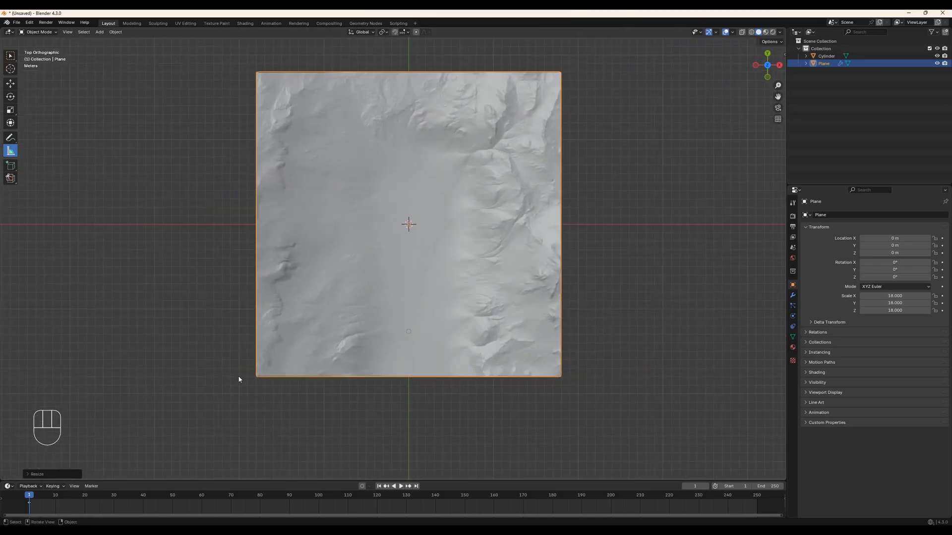
{"action": "left_click_drag", "start_coordinate": [238, 377], "coordinate": [235, 71]}
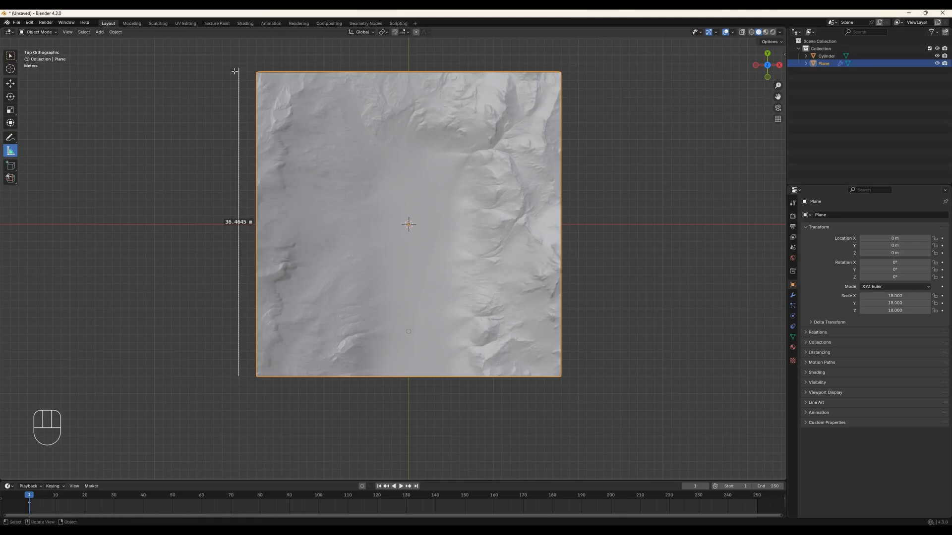
- Delete the terrain's side-length measurement and examine the scaled terrain around the cylinder from a low angle
{"action": "key", "text": "Delete"}
{"action": "scroll", "coordinate": [424, 370], "scroll_direction": "down", "scroll_amount": 2}
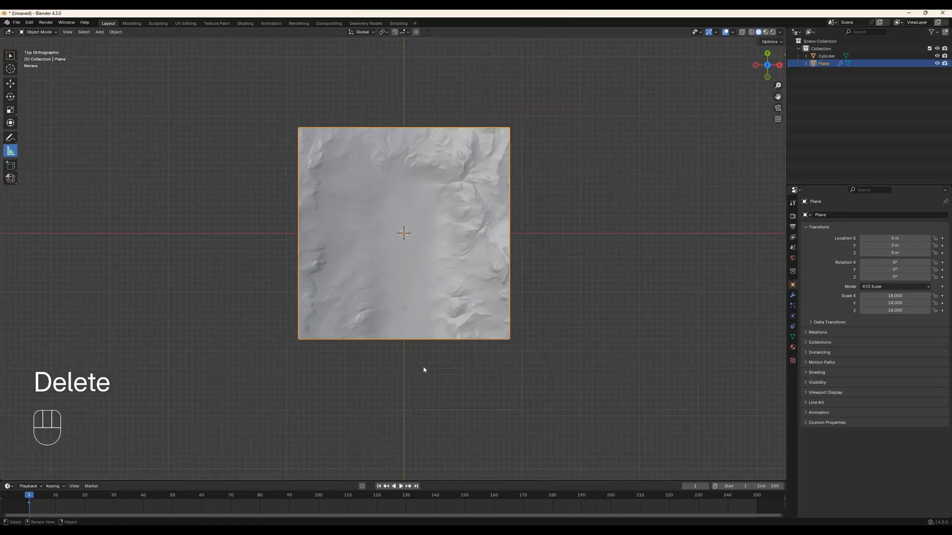
{"action": "middle_click_drag", "start_coordinate": [423, 370], "coordinate": [463, 223]}
{"action": "scroll", "coordinate": [429, 287], "scroll_direction": "up", "scroll_amount": 3}
{"action": "middle_click_drag", "start_coordinate": [464, 223], "coordinate": [468, 239], "text": "shift"}
{"action": "middle_click_drag", "start_coordinate": [490, 292], "coordinate": [473, 330], "text": "shift"}
{"action": "mouse_move", "coordinate": [468, 292]}
{"action": "middle_mouse_down"}
{"action": "mouse_move", "coordinate": [460, 321]}
{"action": "mouse_move", "coordinate": [448, 302]}
{"action": "mouse_move", "coordinate": [443, 321]}
{"action": "middle_mouse_up"}
{"action": "scroll", "coordinate": [447, 302], "scroll_direction": "down", "scroll_amount": 4}
{"action": "scroll", "coordinate": [418, 317], "scroll_direction": "up", "scroll_amount": 3}
{"action": "middle_click_drag", "start_coordinate": [343, 328], "coordinate": [369, 333]}
{"action": "scroll", "coordinate": [369, 334], "scroll_direction": "up", "scroll_amount": 2}
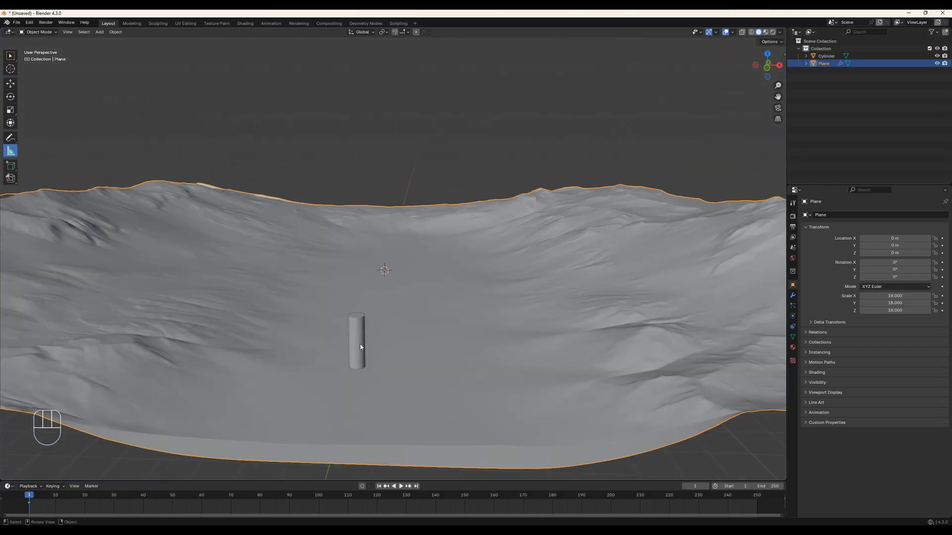
{"action": "scroll", "coordinate": [360, 347], "scroll_direction": "down", "scroll_amount": 4}
{"action": "middle_click_drag", "start_coordinate": [357, 383], "coordinate": [394, 328]}
- Turn on X-ray in top view and select the lowest row of faces on the terrain plane in face select mode
{"action": "key", "text": "Tab"}
{"action": "key", "text": "Tab"}
{"action": "scroll", "coordinate": [392, 344], "scroll_direction": "up", "scroll_amount": 4}
{"action": "key", "text": "KP_7"}
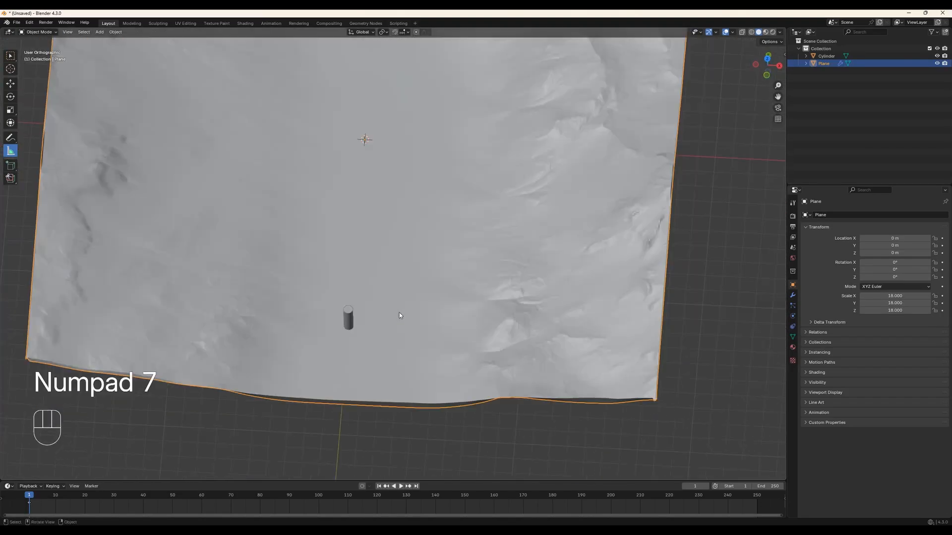
{"action": "left_click", "coordinate": [742, 32]}
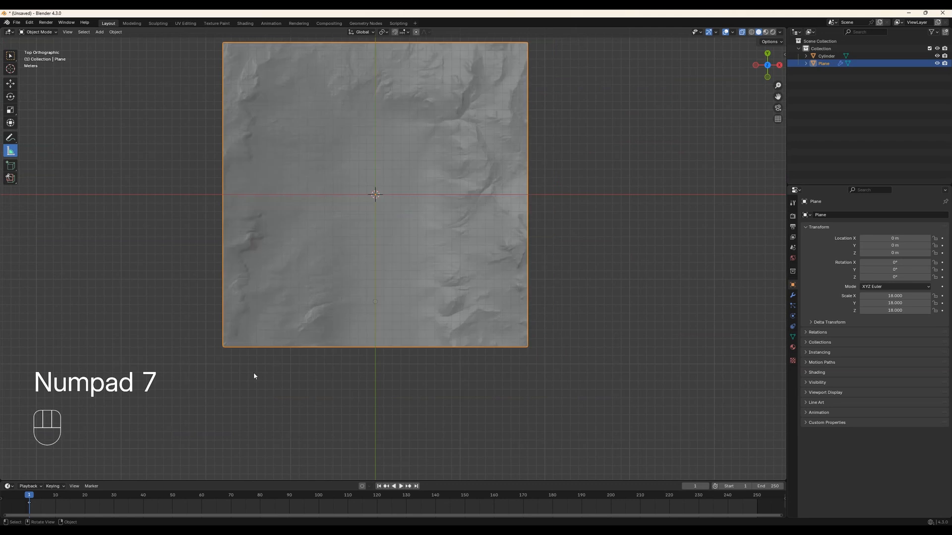
{"action": "key", "text": "Tab"}
{"action": "left_click", "coordinate": [217, 369]}
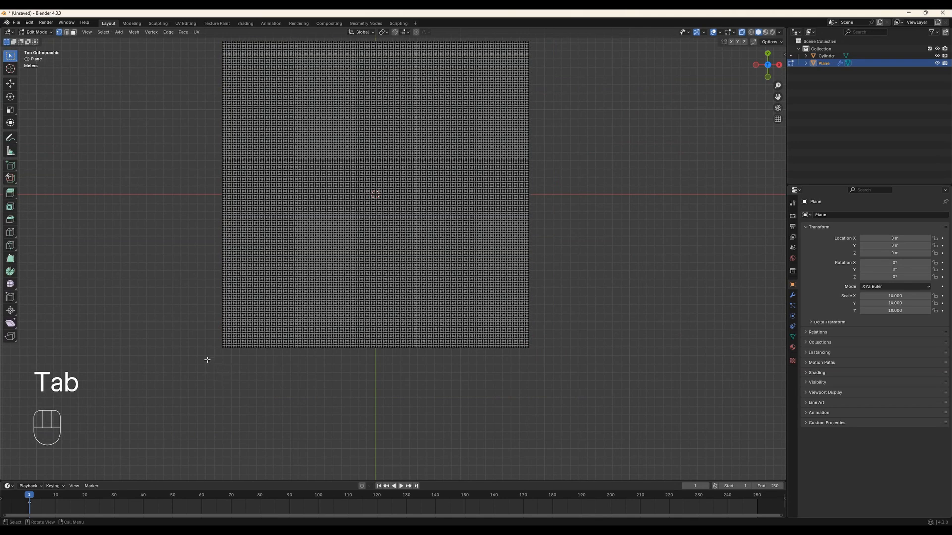
{"action": "left_click", "coordinate": [74, 32]}
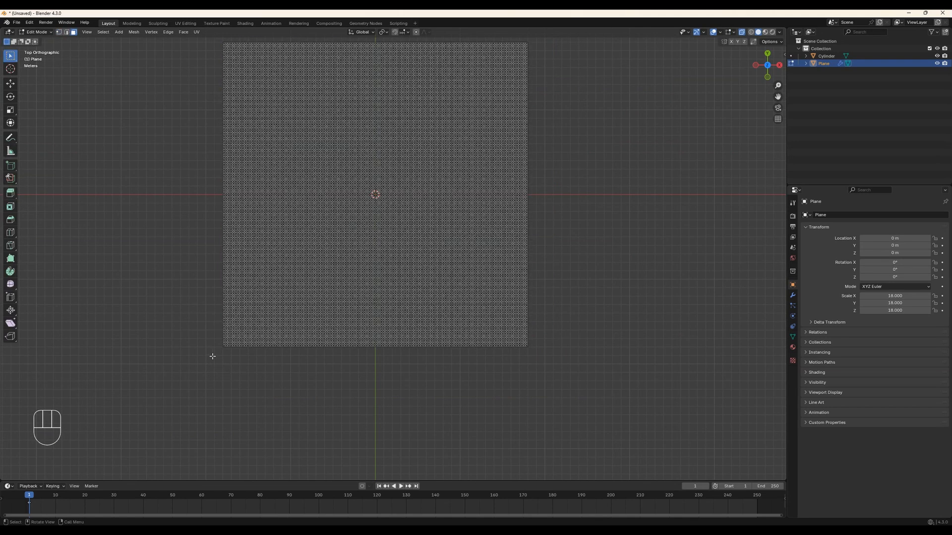
{"action": "left_click_drag", "start_coordinate": [214, 359], "coordinate": [549, 344]}
{"action": "scroll", "coordinate": [185, 256], "scroll_direction": "up", "scroll_amount": 3, "text": "shift"}
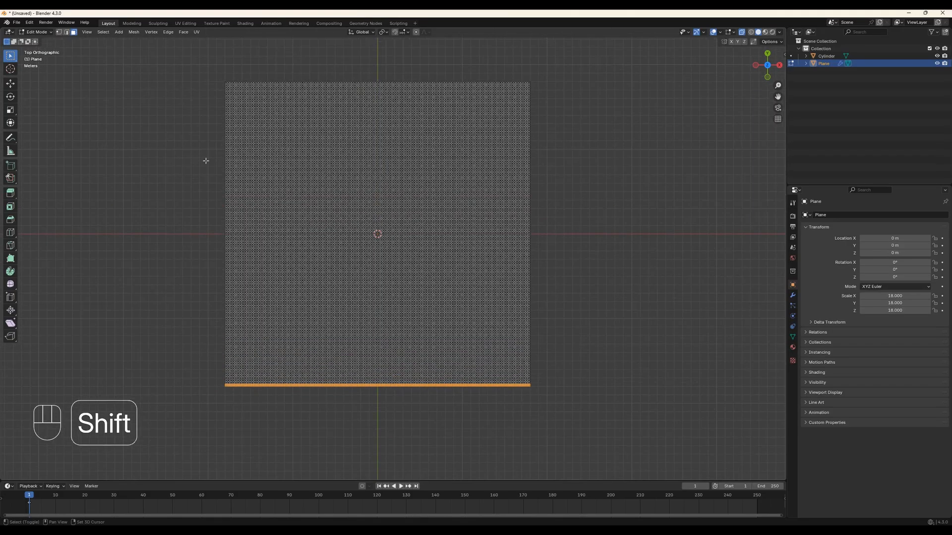
- Check the terrain's border in perspective, and add the face loop along the plane's left edge to the selection in top view
{"action": "middle_click_drag", "start_coordinate": [238, 329], "coordinate": [228, 276]}
{"action": "key", "text": "Tab"}
{"action": "scroll", "coordinate": [278, 287], "scroll_direction": "up", "scroll_amount": 4}
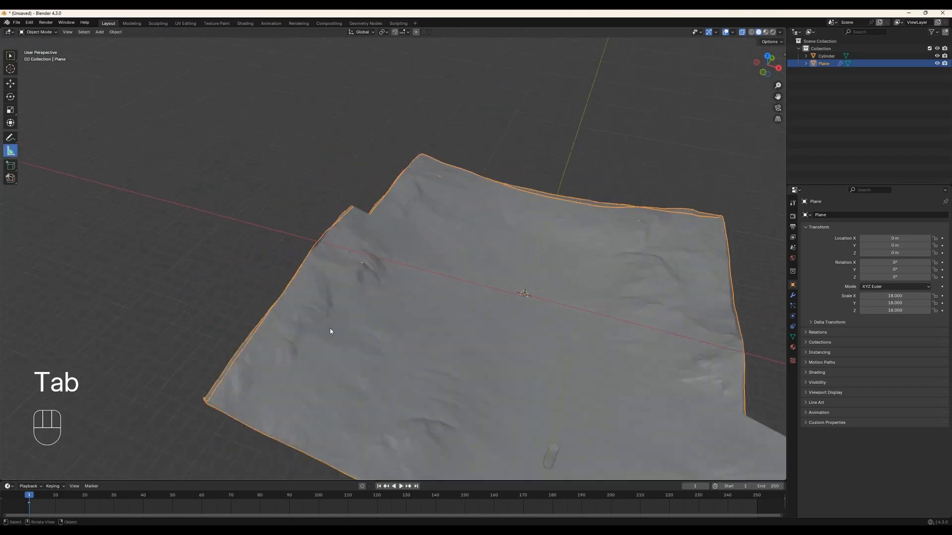
{"action": "middle_click_drag", "start_coordinate": [329, 329], "coordinate": [144, 281]}
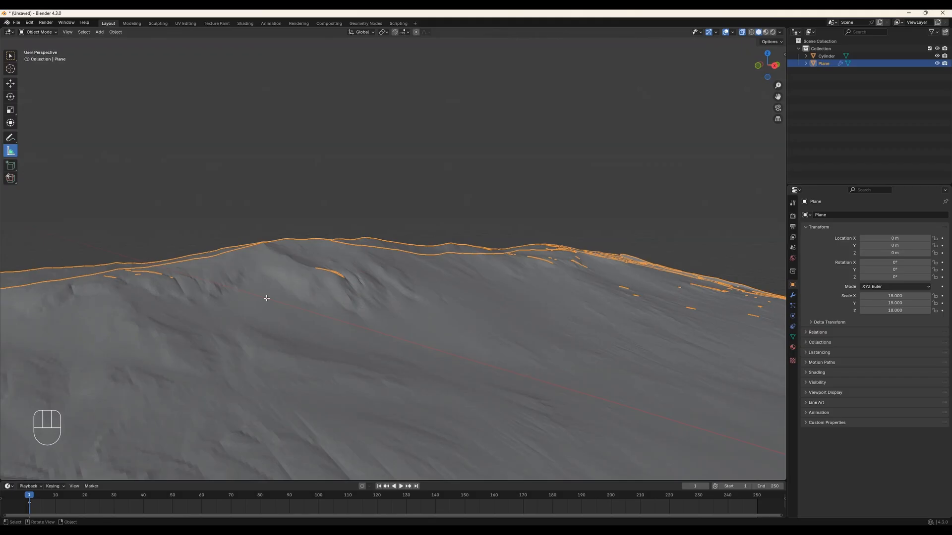
{"action": "key", "text": "Tab"}
{"action": "key", "text": "KP_7"}
{"action": "scroll", "coordinate": [274, 255], "scroll_direction": "down", "scroll_amount": 8}
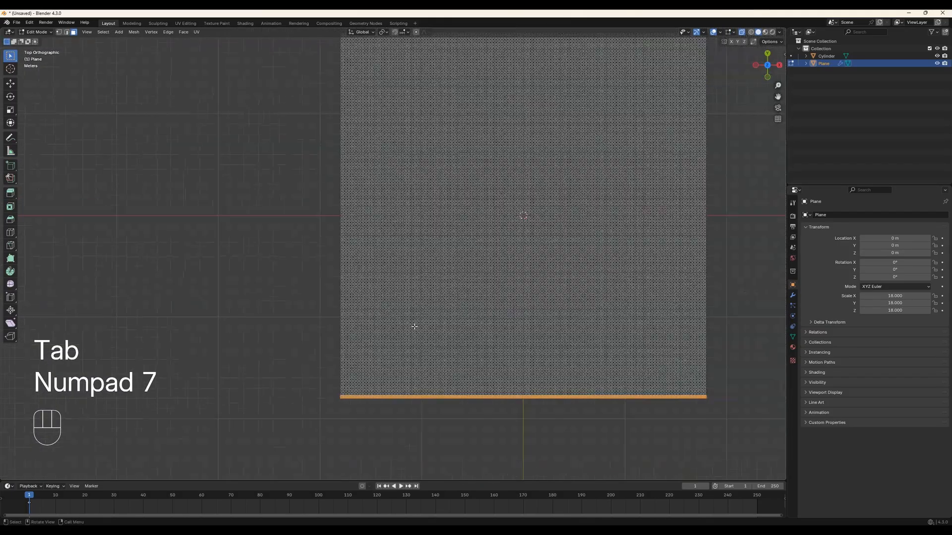
{"action": "middle_click_drag", "start_coordinate": [341, 240], "coordinate": [302, 279], "text": "shift"}
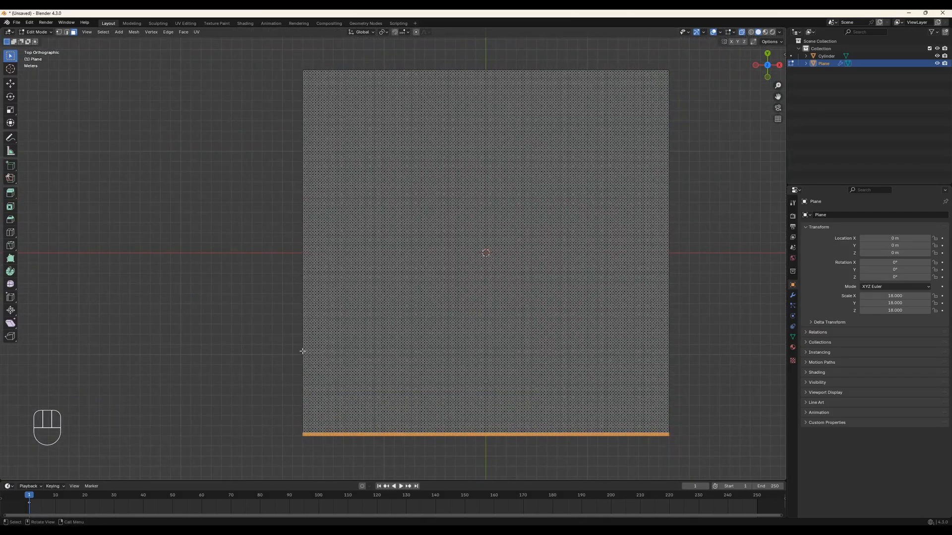
{"action": "scroll", "coordinate": [283, 300], "scroll_direction": "up", "scroll_amount": 4}
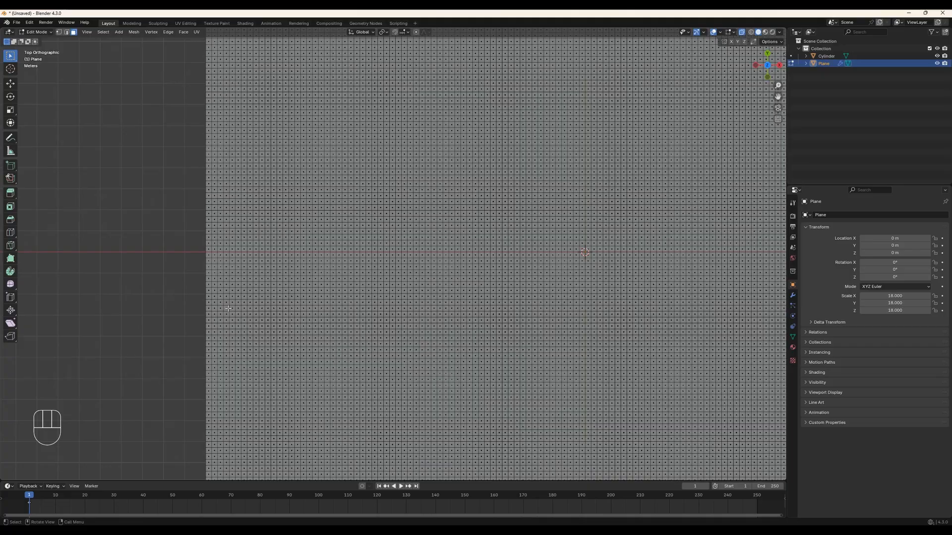
{"action": "left_click", "coordinate": [208, 295], "text": "alt+shift"}
- Add the face loop along the plane's right edge to the selection
{"action": "scroll", "coordinate": [209, 297], "scroll_direction": "down", "scroll_amount": 5}
{"action": "middle_click_drag", "start_coordinate": [406, 311], "coordinate": [137, 311], "text": "shift"}
{"action": "scroll", "coordinate": [306, 324], "scroll_direction": "up", "scroll_amount": 6}
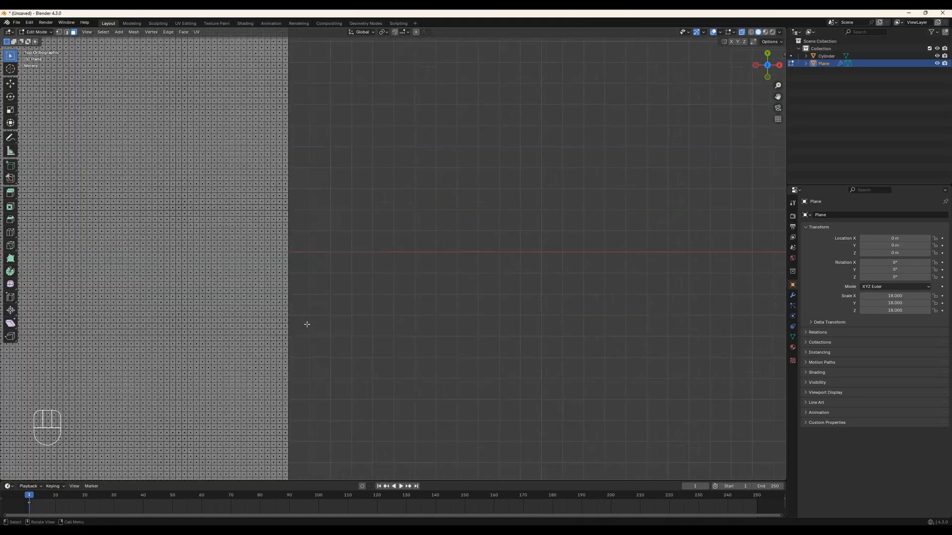
{"action": "left_click", "coordinate": [263, 306], "text": "alt+shift"}
- Add the face loop along the plane's upper edge to the selection and delete the selected border faces
{"action": "middle_click_drag", "start_coordinate": [264, 304], "coordinate": [408, 461], "text": "shift"}
{"action": "scroll", "coordinate": [303, 255], "scroll_direction": "down", "scroll_amount": 4}
{"action": "middle_click_drag", "start_coordinate": [302, 255], "coordinate": [453, 478], "text": "shift"}
{"action": "scroll", "coordinate": [408, 356], "scroll_direction": "up", "scroll_amount": 6}
{"action": "middle_click_drag", "start_coordinate": [408, 356], "coordinate": [347, 178], "text": "shift"}
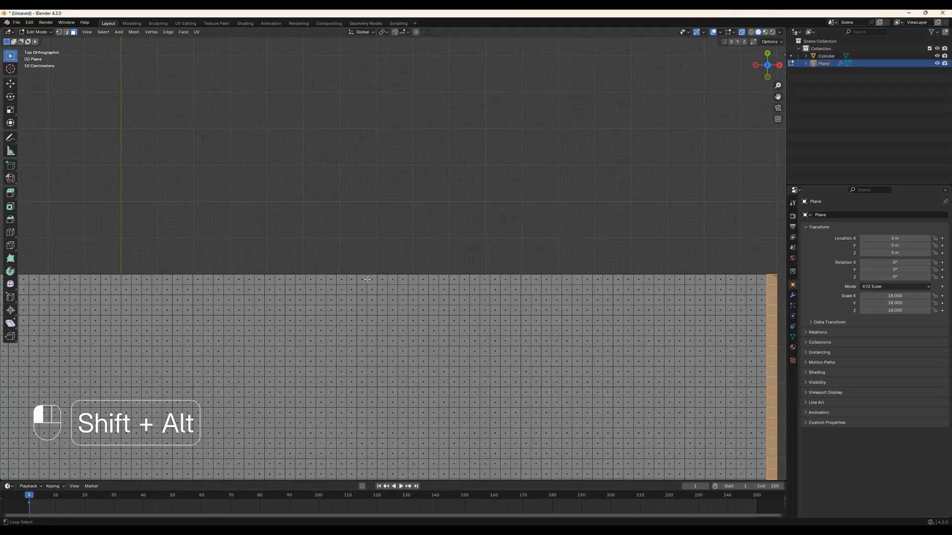
{"action": "left_click", "coordinate": [368, 279], "text": "alt+shift"}
{"action": "key", "text": "x"}
{"action": "left_click", "coordinate": [331, 296]}
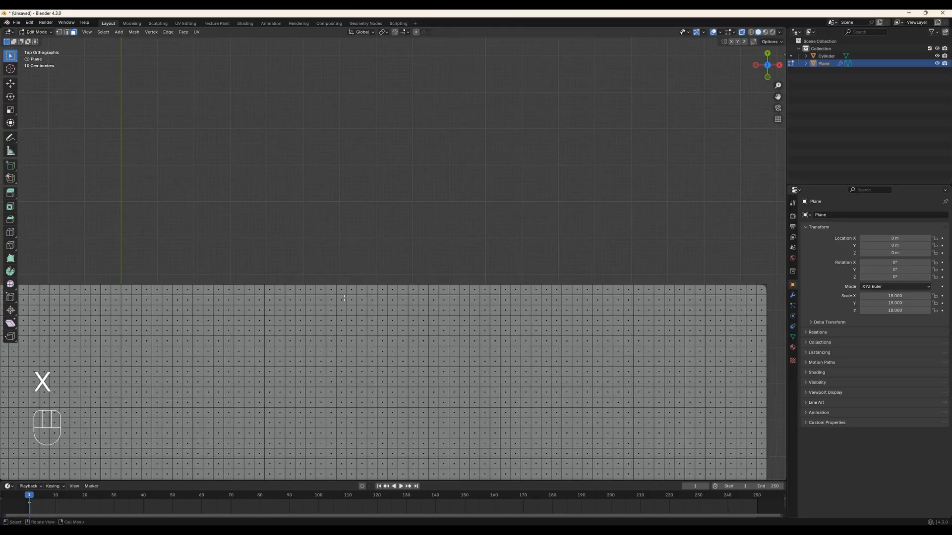
- Return to Object Mode, turn off X-ray and inspect the trimmed terrain edges and the slopes beside the cylinder
{"action": "scroll", "coordinate": [346, 301], "scroll_direction": "down", "scroll_amount": 5}
{"action": "middle_click_drag", "start_coordinate": [347, 317], "coordinate": [324, 303], "text": "shift"}
{"action": "key", "text": "Tab"}
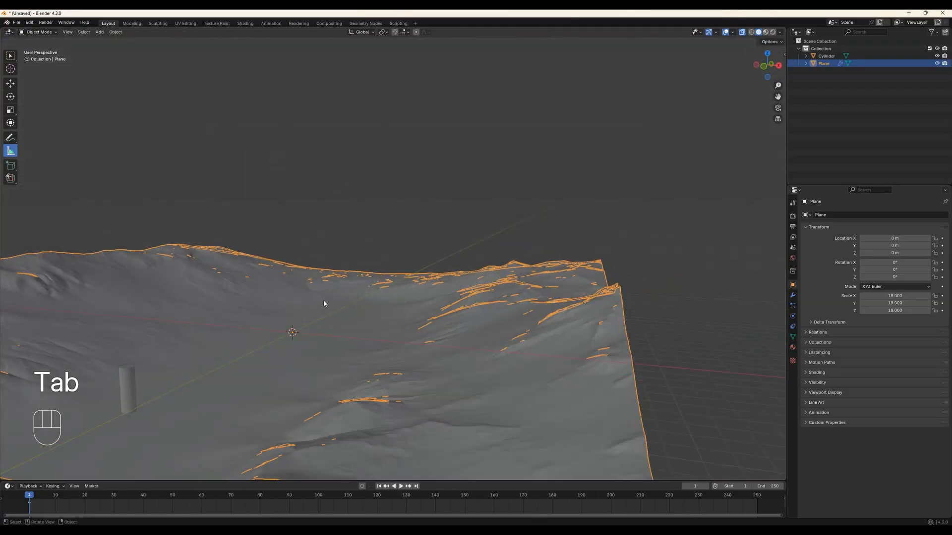
{"action": "left_click", "coordinate": [742, 32]}
{"action": "middle_click_drag", "start_coordinate": [124, 250], "coordinate": [272, 207], "text": "shift"}
{"action": "middle_click_drag", "start_coordinate": [275, 269], "coordinate": [177, 240]}
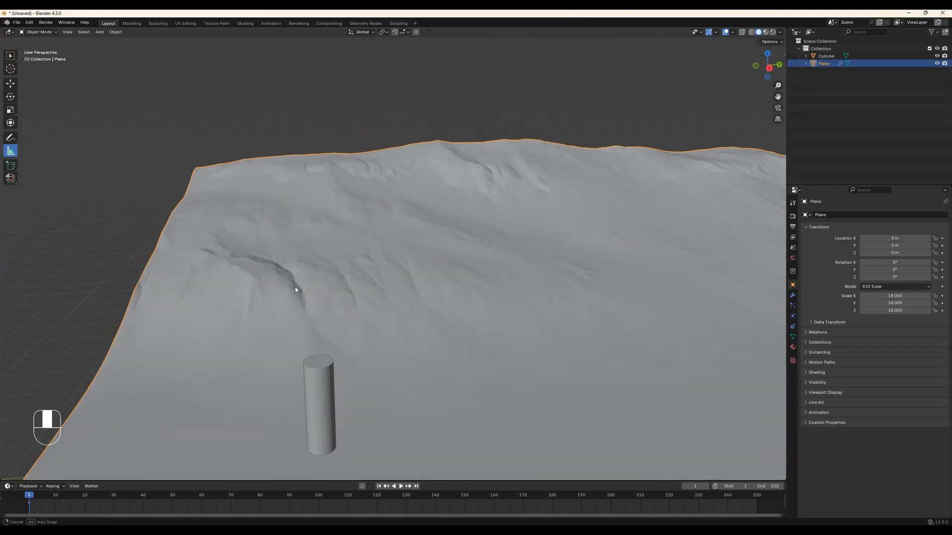
{"action": "middle_click_drag", "start_coordinate": [295, 291], "coordinate": [293, 333]}
{"action": "key", "text": "Tab"}
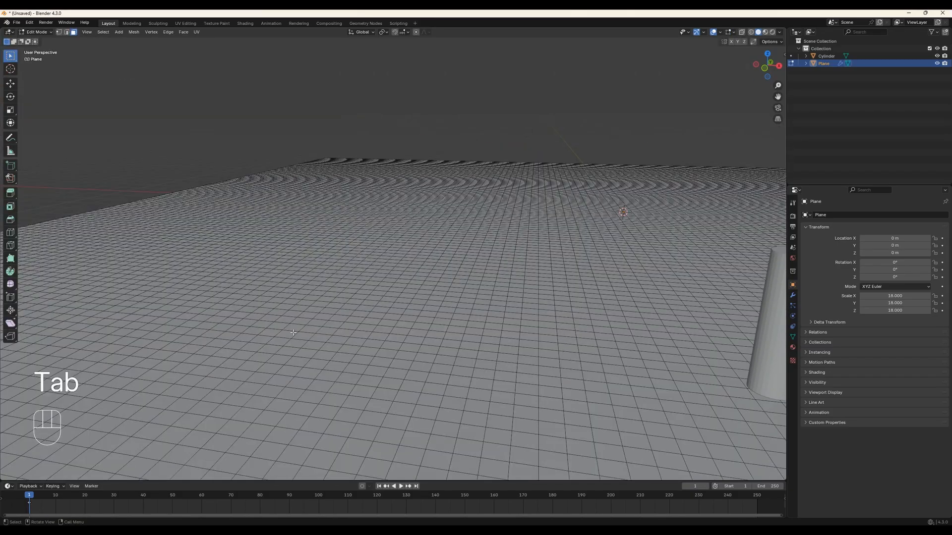
{"action": "key", "text": "Tab"}
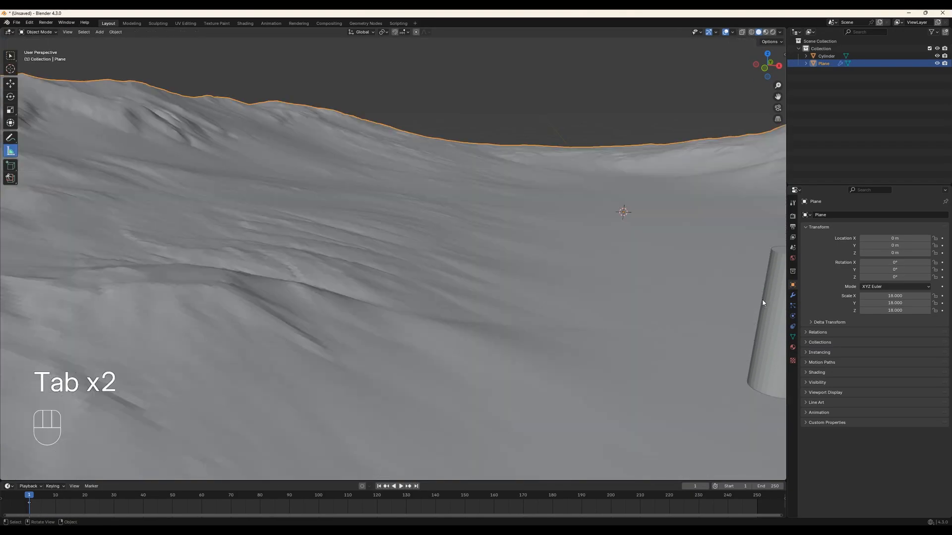
- Set both the viewport and render levels of the plane's Subdivision modifier to 4
{"action": "left_click", "coordinate": [793, 296]}
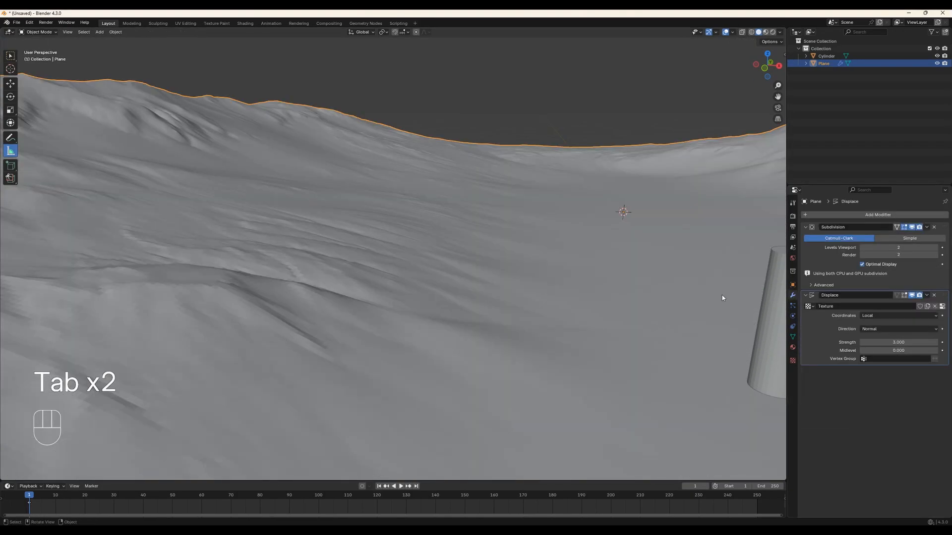
{"action": "left_click", "coordinate": [937, 247]}
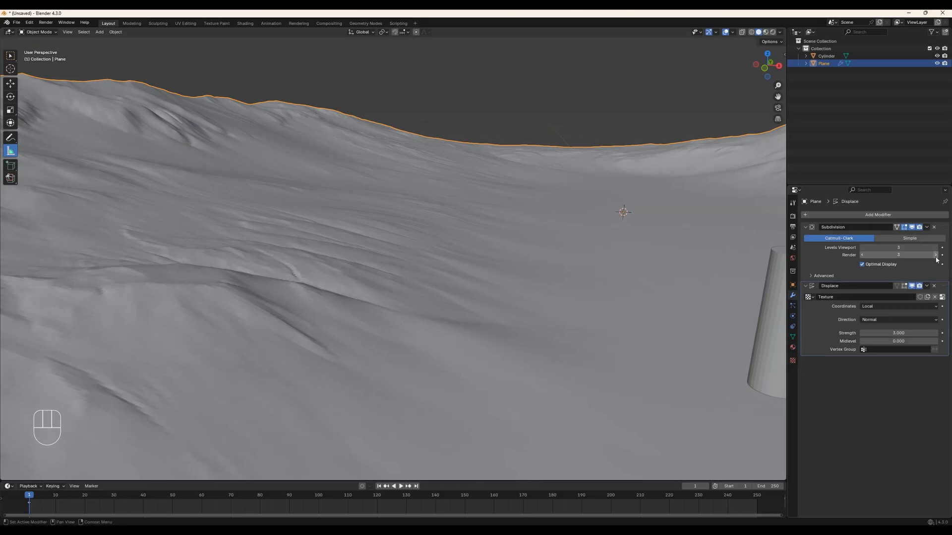
{"action": "left_click", "coordinate": [936, 248]}
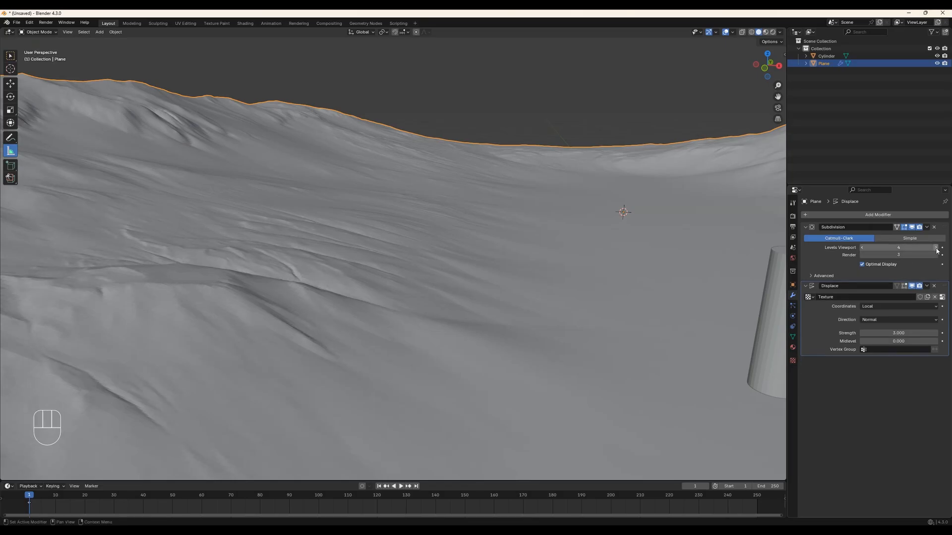
- Set the Displace modifier's strength to 3.5
{"action": "scroll", "coordinate": [626, 275], "scroll_direction": "down", "scroll_amount": 5}
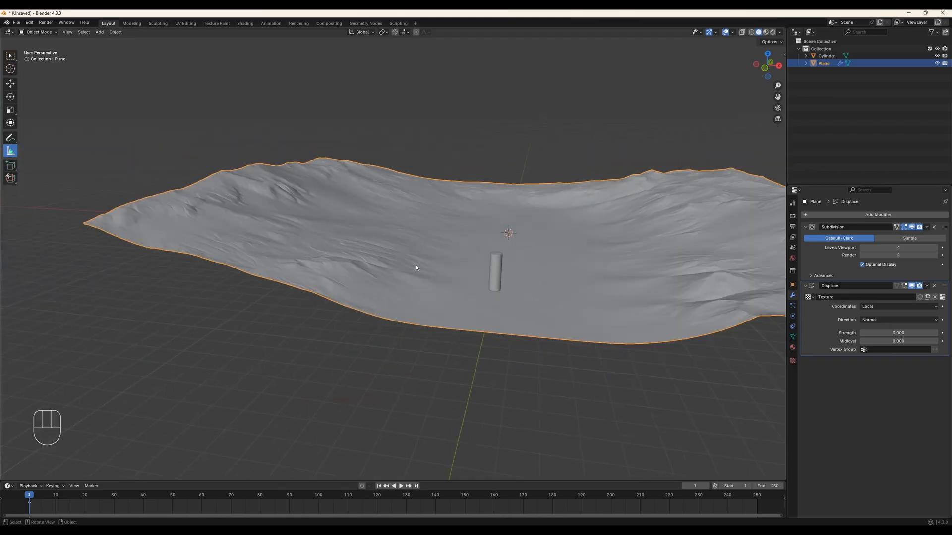
{"action": "scroll", "coordinate": [417, 265], "scroll_direction": "up", "scroll_amount": 4}
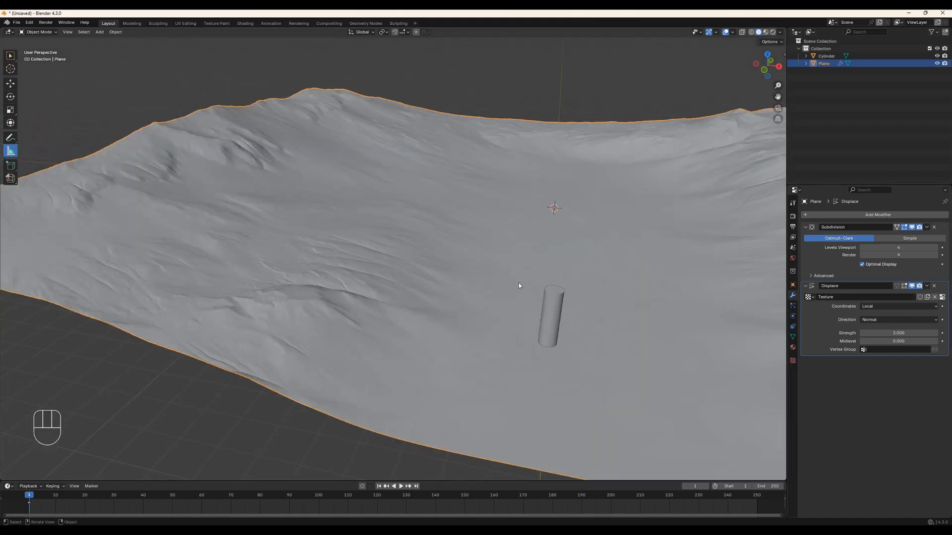
{"action": "middle_click_drag", "start_coordinate": [519, 286], "coordinate": [575, 255]}
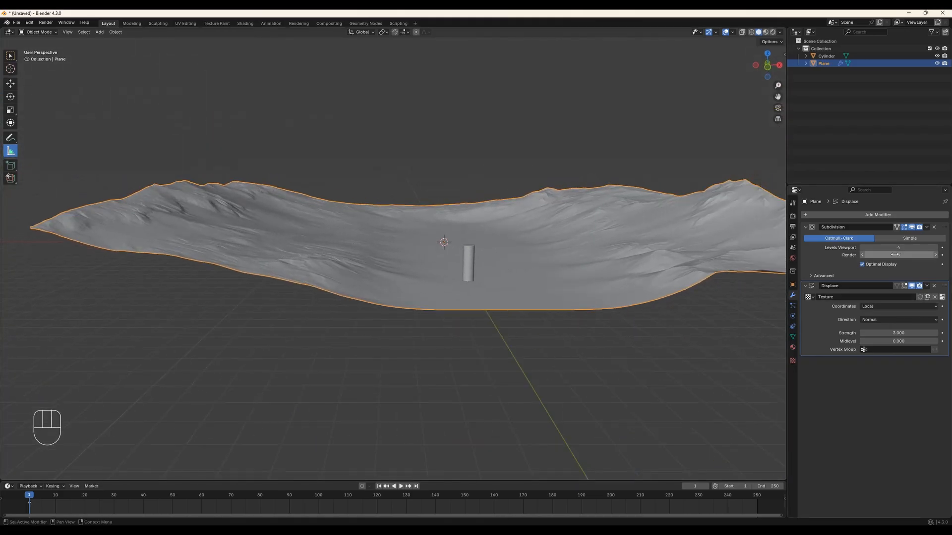
{"action": "left_click", "coordinate": [896, 333]}
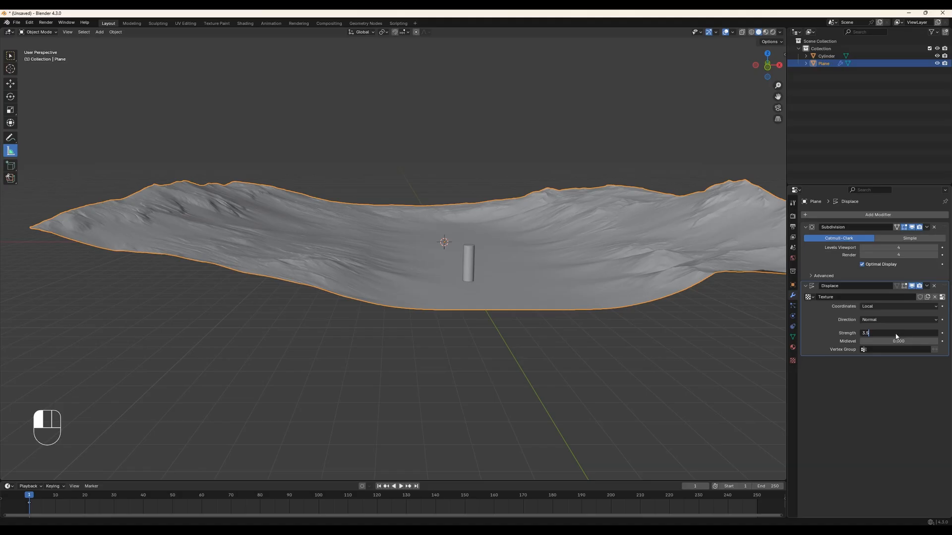
{"action": "type", "text": "3.5"}
{"action": "key", "text": "Return"}
- Move the cylinder along Y to the far part of the valley floor, then bring it partway back along Y
{"action": "middle_click_drag", "start_coordinate": [557, 289], "coordinate": [426, 292]}
{"action": "left_click", "coordinate": [363, 320]}
{"action": "key", "text": "g"}
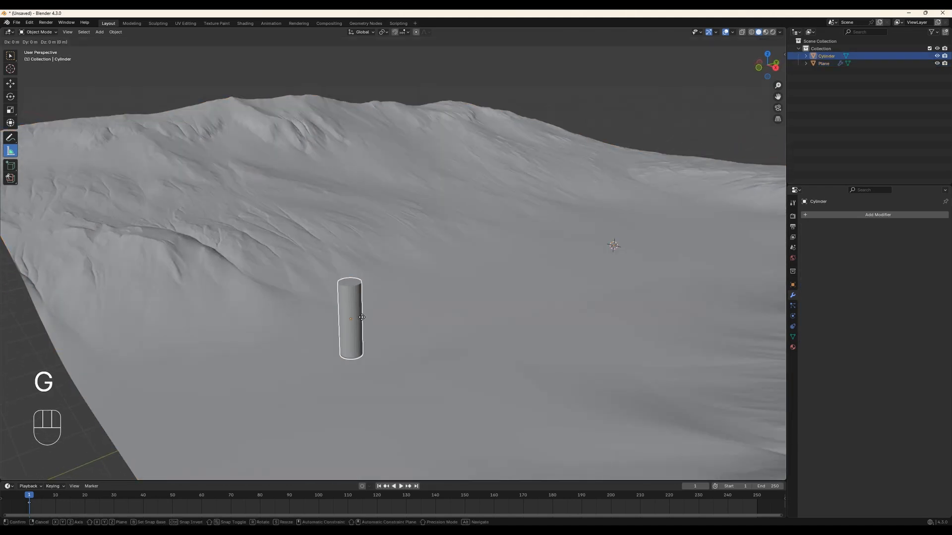
{"action": "key", "text": "y"}
{"action": "left_click", "coordinate": [721, 204]}
{"action": "middle_click_drag", "start_coordinate": [721, 205], "coordinate": [361, 353], "text": "shift"}
{"action": "scroll", "coordinate": [433, 349], "scroll_direction": "up", "scroll_amount": 3}
{"action": "key", "text": "g"}
{"action": "key", "text": "y"}
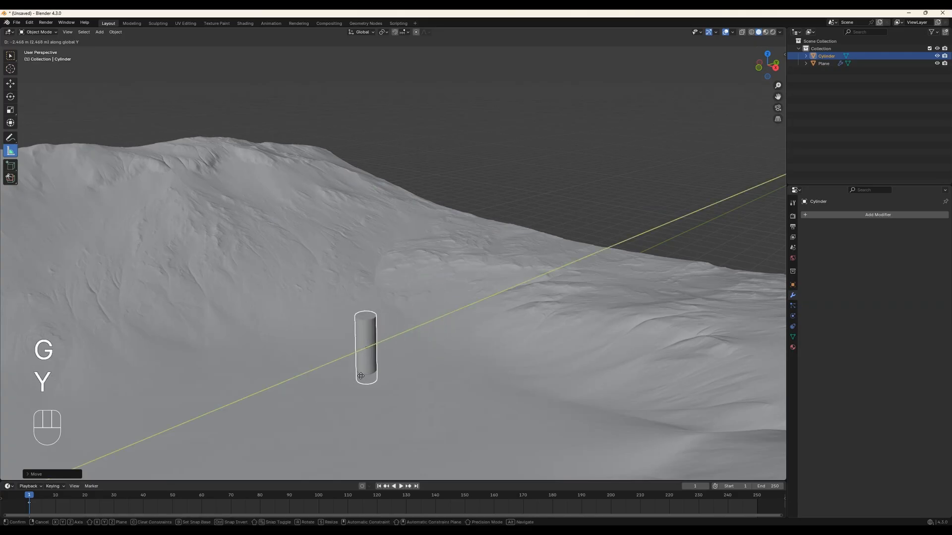
{"action": "left_click", "coordinate": [374, 384]}
- Raise the cylinder slightly along Z to sit on the ground at its new spot
{"action": "key", "text": "g"}
{"action": "key", "text": "z"}
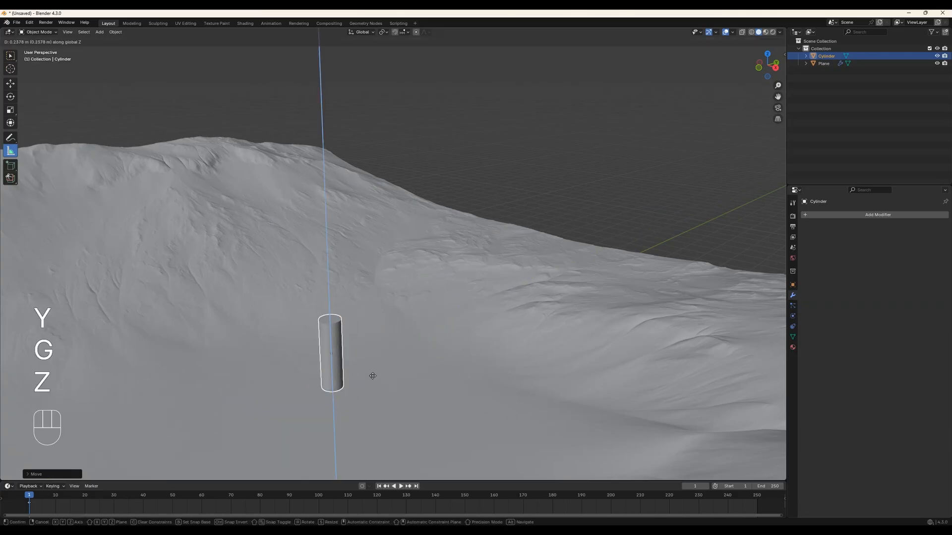
{"action": "left_click", "coordinate": [373, 379]}
- Frame the cylinder's mesh in the viewport and examine its size against the surrounding mountains
{"action": "middle_click_drag", "start_coordinate": [373, 380], "coordinate": [437, 364]}
{"action": "key", "text": "KP_1"}
{"action": "middle_click_drag", "start_coordinate": [330, 353], "coordinate": [431, 328], "text": "shift"}
{"action": "key", "text": "Tab"}
{"action": "left_click", "coordinate": [87, 32]}
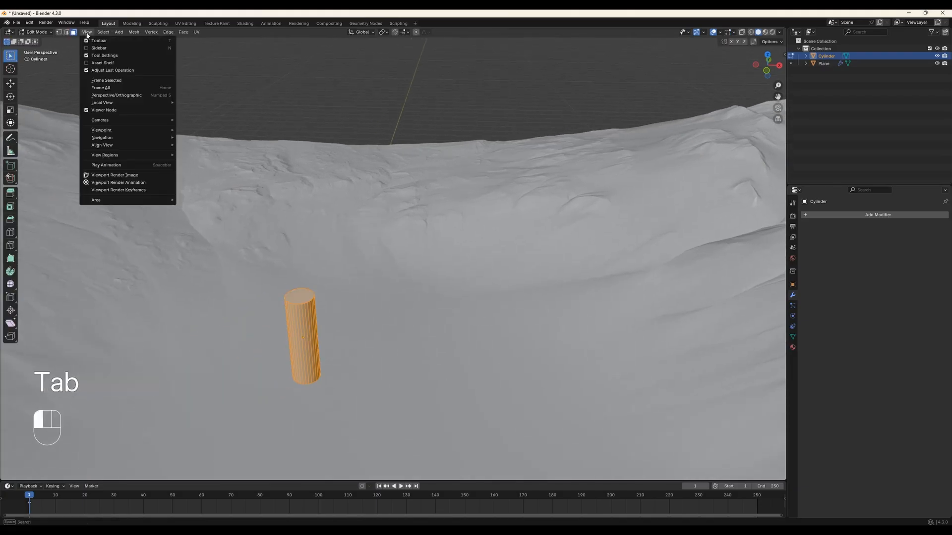
{"action": "left_click", "coordinate": [103, 80]}
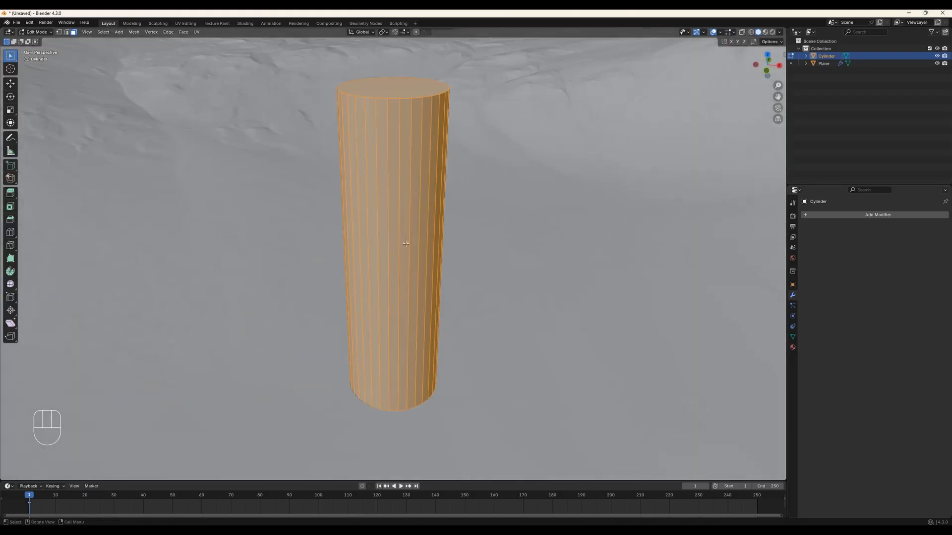
{"action": "middle_click_drag", "start_coordinate": [425, 278], "coordinate": [516, 274]}
{"action": "key", "text": "Tab"}
{"action": "middle_click_drag", "start_coordinate": [457, 271], "coordinate": [426, 262]}
- Select the terrain plane, open its mesh for editing, and select a spaced-out row of single faces along its far edge
{"action": "left_click", "coordinate": [456, 260]}
{"action": "key", "text": "Tab"}
{"action": "key", "text": "Tab"}
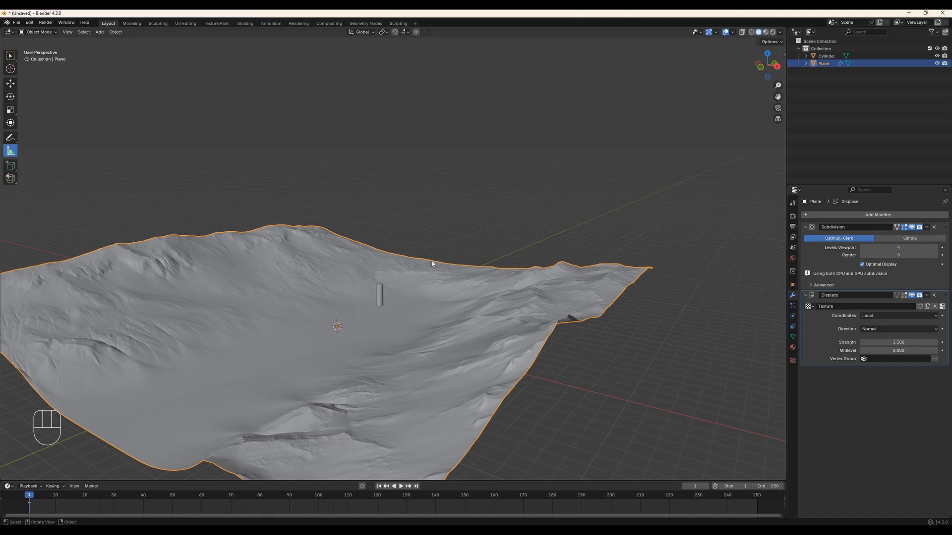
{"action": "key", "text": "Tab"}
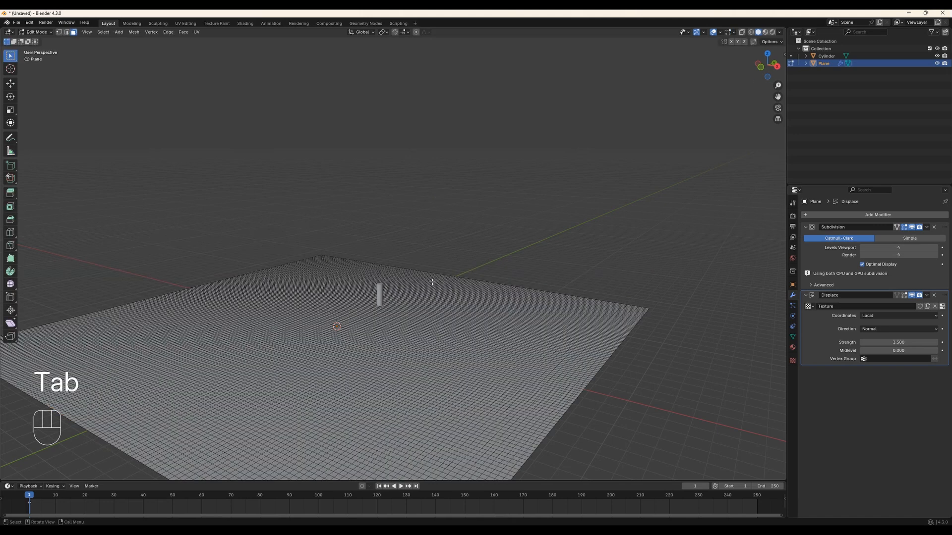
{"action": "middle_click_drag", "start_coordinate": [476, 202], "coordinate": [445, 251]}
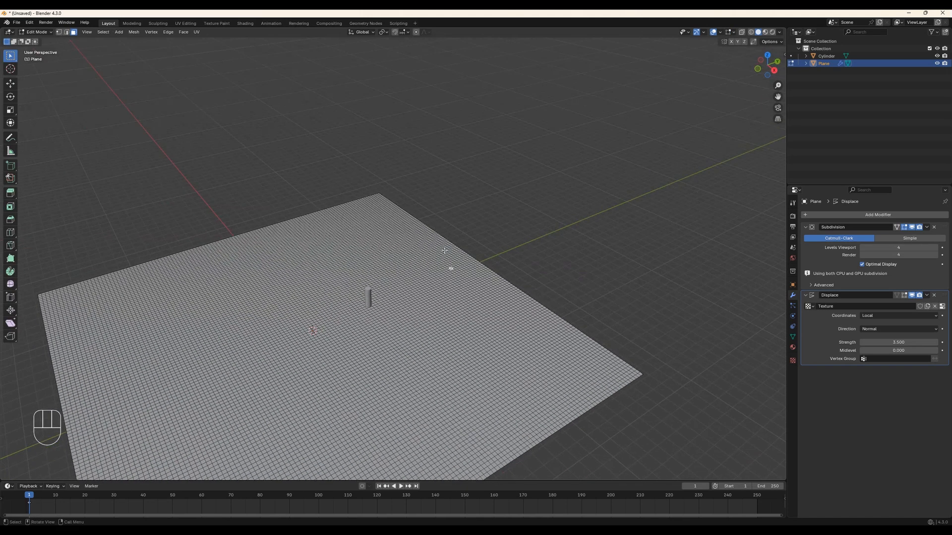
{"action": "key", "text": "shift"}
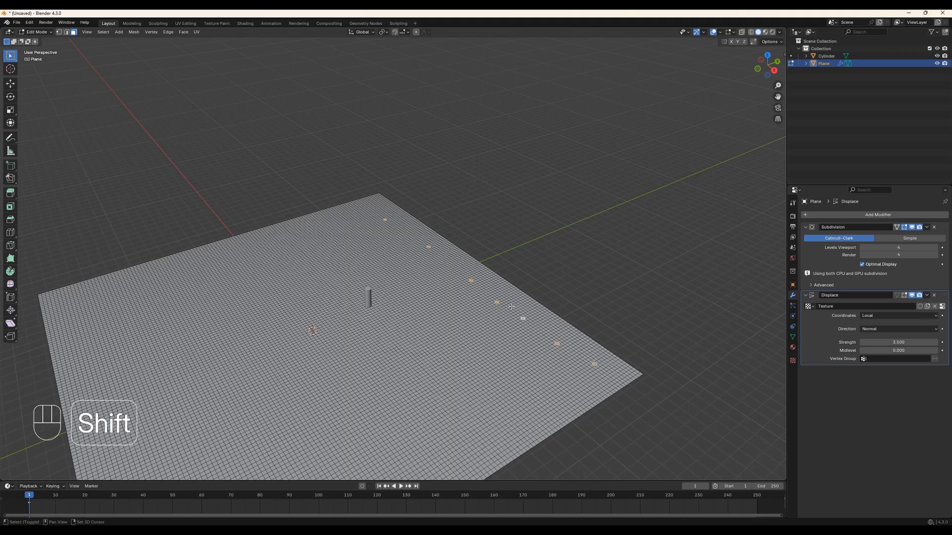
{"action": "left_click", "coordinate": [367, 208], "text": "shift"}
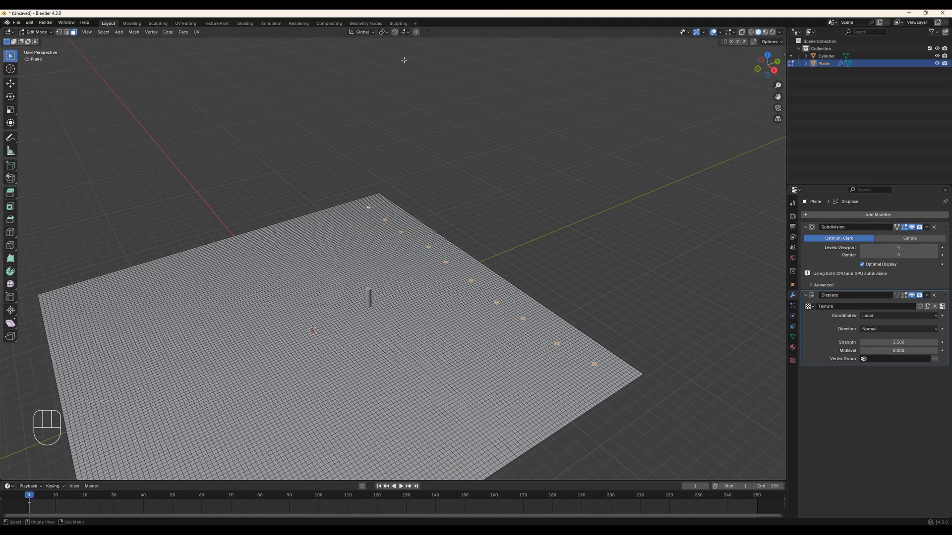
- Enable proportional editing with the Smooth falloff
{"action": "left_click", "coordinate": [416, 33]}
{"action": "left_click", "coordinate": [429, 33]}
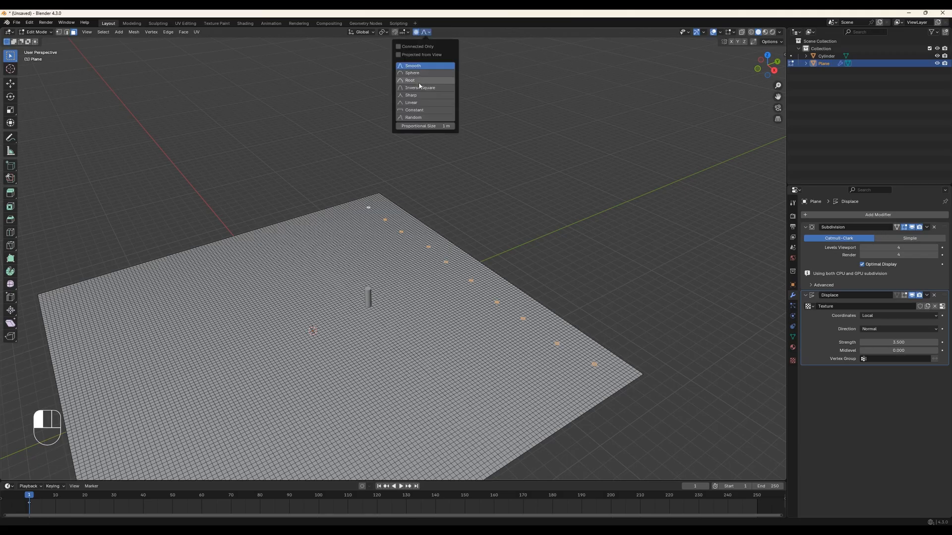
{"action": "left_click", "coordinate": [451, 66]}
{"action": "middle_click_drag", "start_coordinate": [488, 256], "coordinate": [495, 260]}
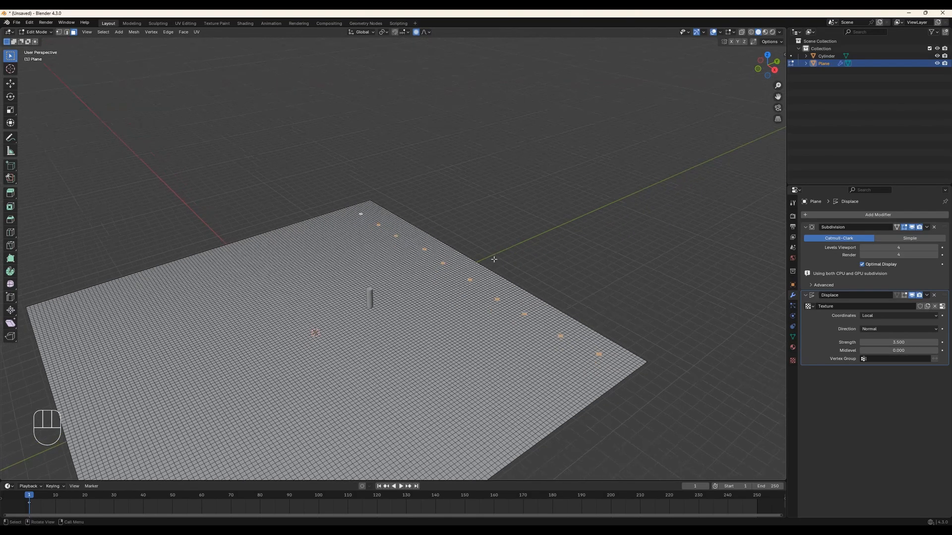
- Try raising the spaced-out faces about 2.16 m along Z with a proportional size of about 17.5 m, and undo the move
{"action": "key", "text": "g"}
{"action": "key", "text": "z"}
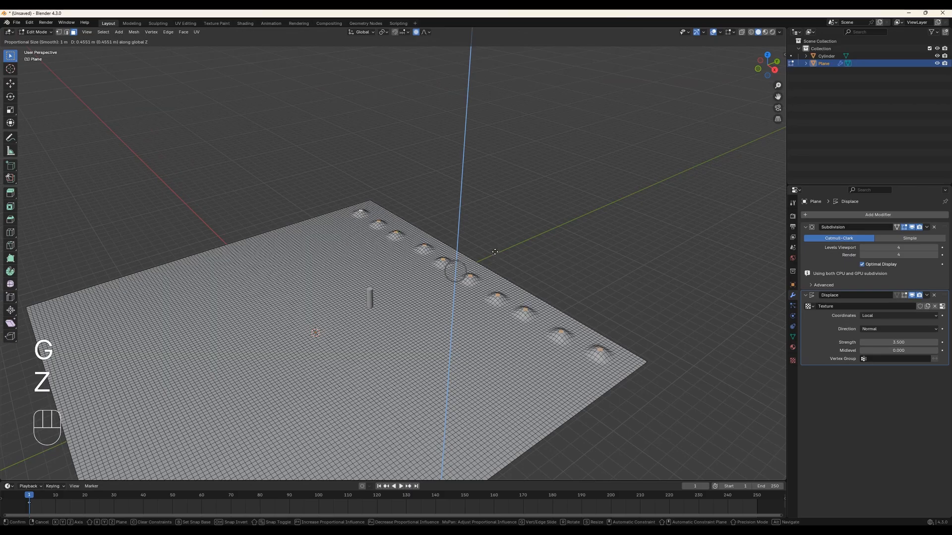
{"action": "scroll", "coordinate": [495, 252], "scroll_direction": "down", "scroll_amount": 20}
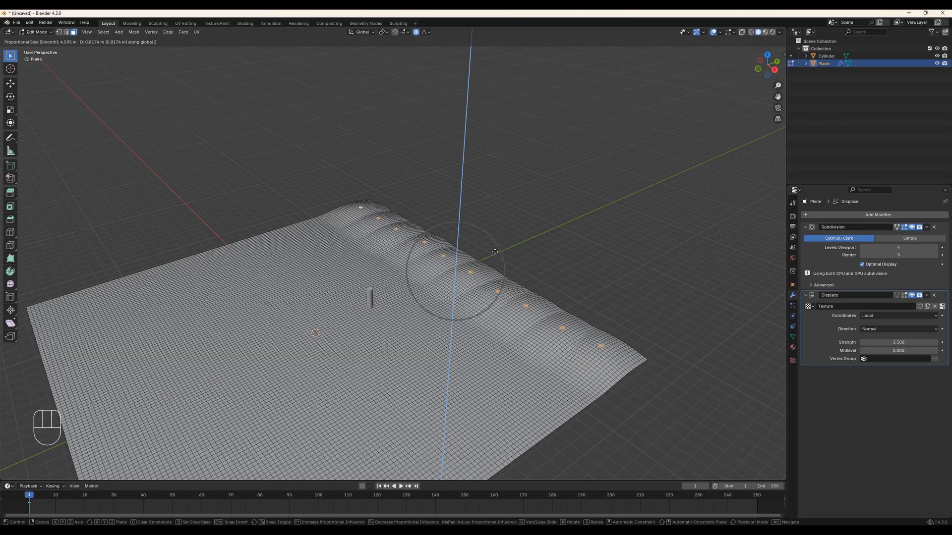
{"action": "scroll", "coordinate": [495, 252], "scroll_direction": "down", "scroll_amount": 6}
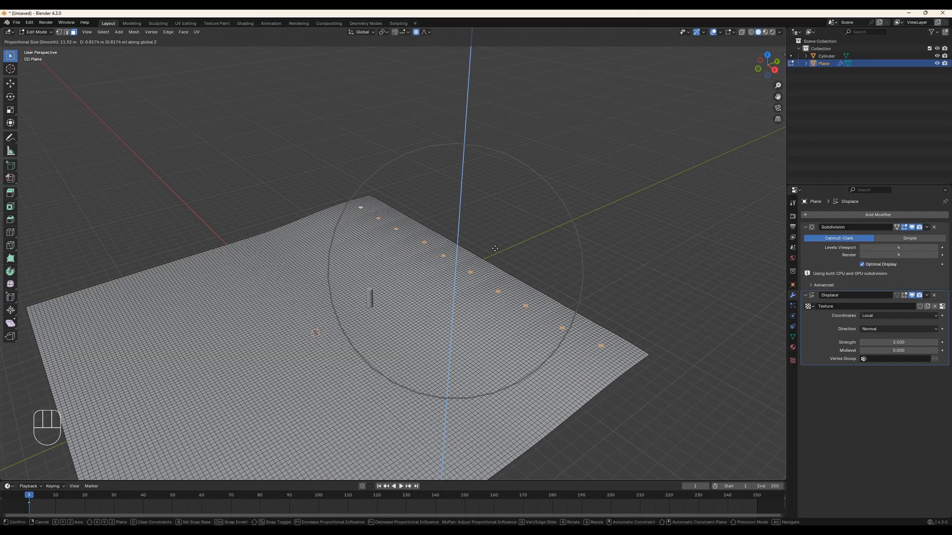
{"action": "scroll", "coordinate": [494, 249], "scroll_direction": "up", "scroll_amount": 1}
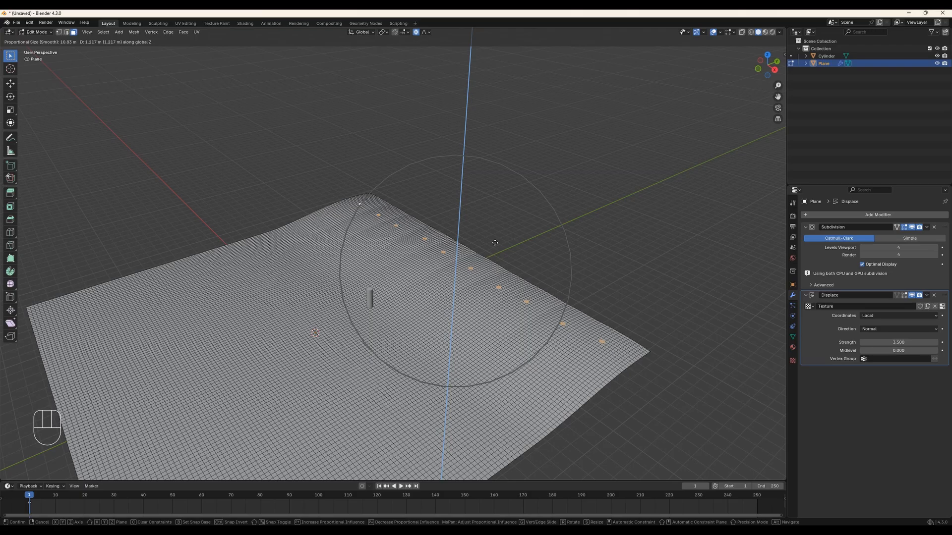
{"action": "scroll", "coordinate": [493, 239], "scroll_direction": "down", "scroll_amount": 1}
{"action": "scroll", "coordinate": [494, 239], "scroll_direction": "down", "scroll_amount": 4}
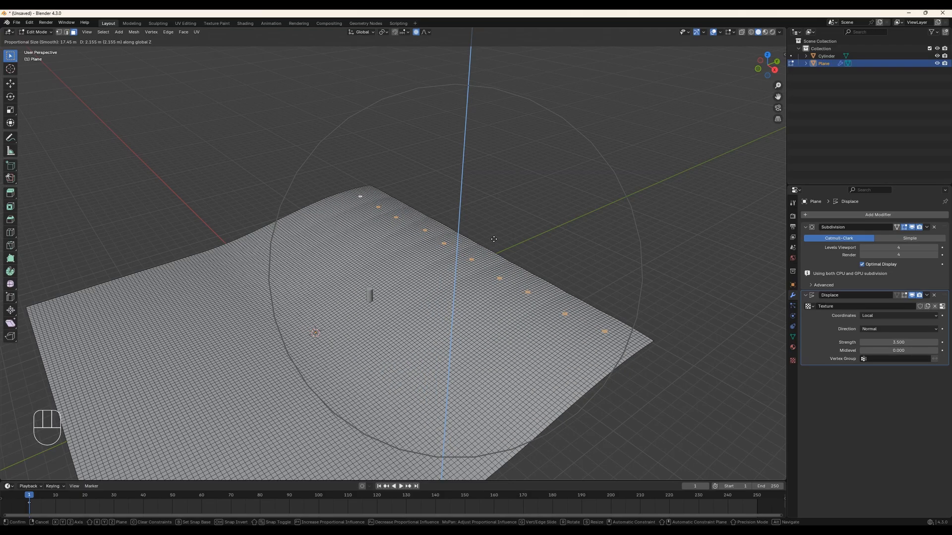
{"action": "left_click", "coordinate": [494, 239]}
{"action": "key", "text": "ctrl+z"}
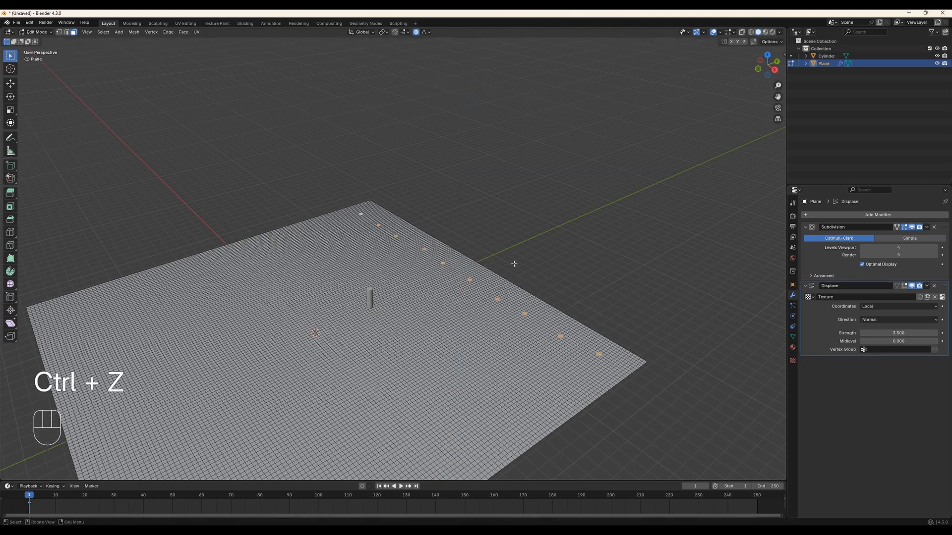
- Try to select the face loop running parallel to the plane's far edge
{"action": "left_click", "coordinate": [518, 311], "text": "alt+shift"}
{"action": "left_click", "coordinate": [519, 313], "text": "alt+shift"}
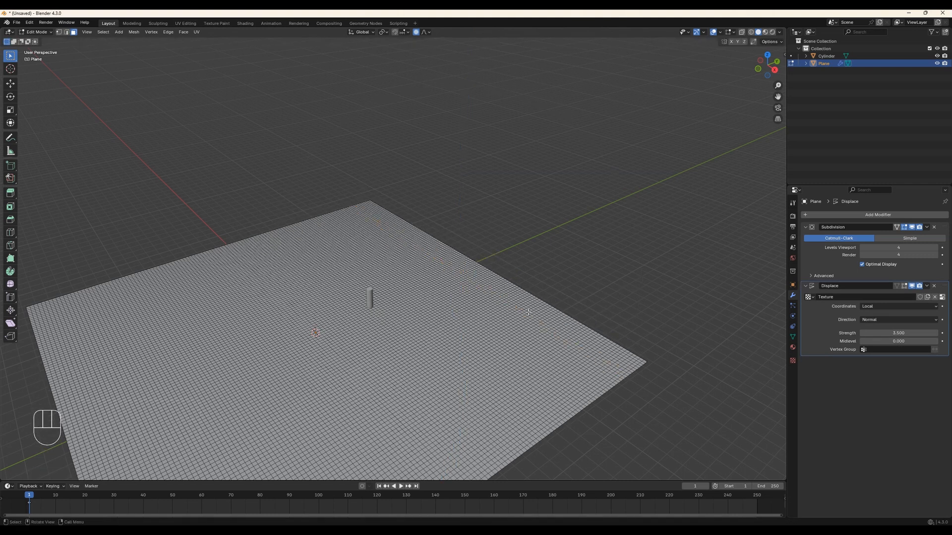
{"action": "left_click", "coordinate": [521, 315], "text": "alt+shift"}
{"action": "left_click", "coordinate": [539, 309], "text": "alt+shift"}
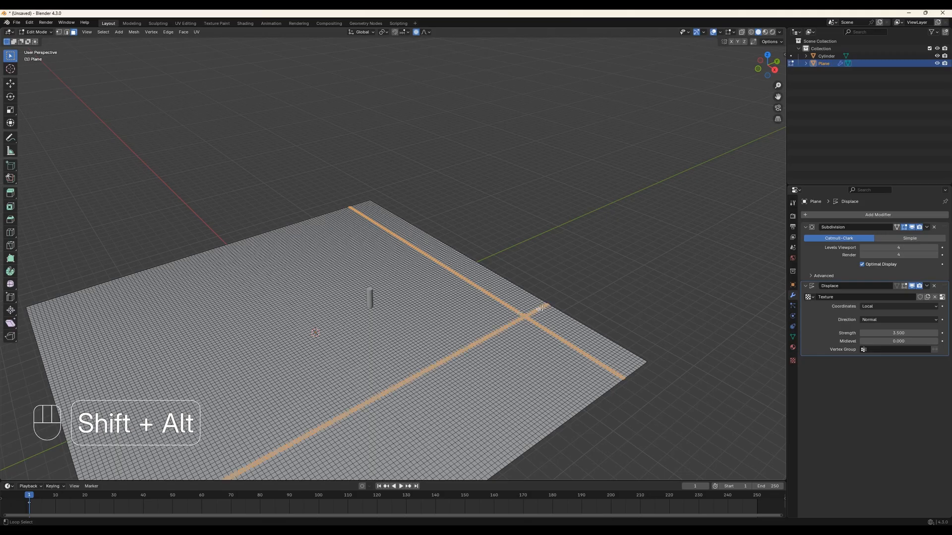
- Raise the strip of faces along the plane's far edge about 1.48 m along Z with a proportional size of about 8.1 m, and leave Edit Mode
{"action": "key", "text": "KP_7"}
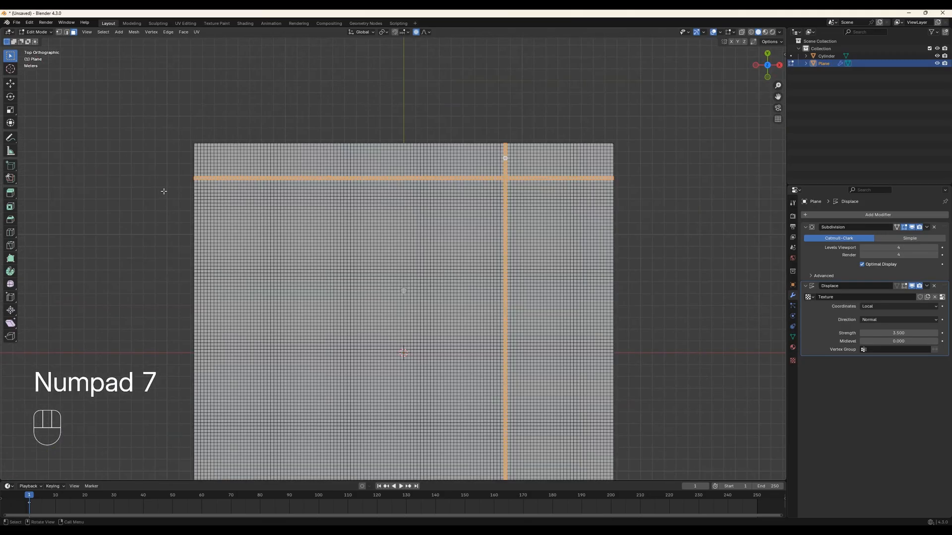
{"action": "left_click_drag", "start_coordinate": [163, 191], "coordinate": [675, 80]}
{"action": "middle_click_drag", "start_coordinate": [680, 117], "coordinate": [493, 213]}
{"action": "key", "text": "g"}
{"action": "key", "text": "z"}
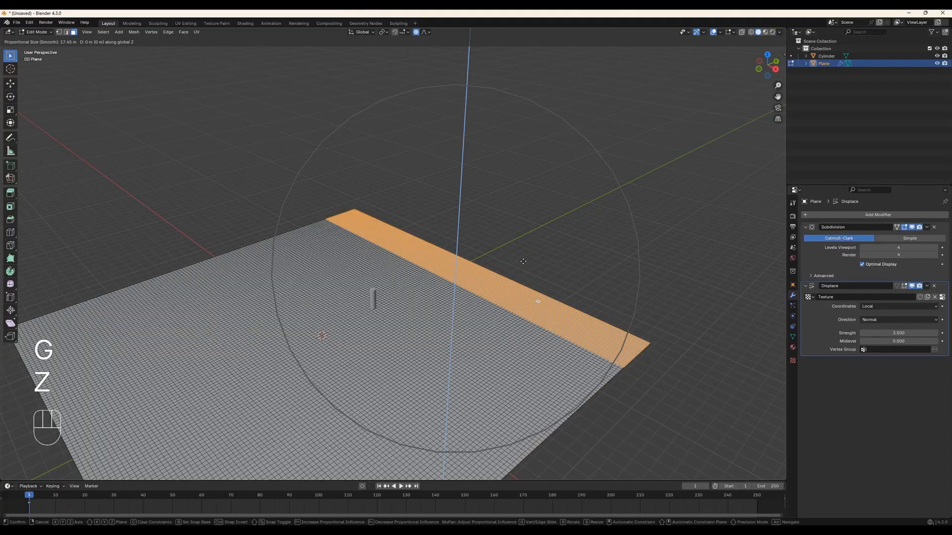
{"action": "scroll", "coordinate": [523, 261], "scroll_direction": "down", "scroll_amount": 2}
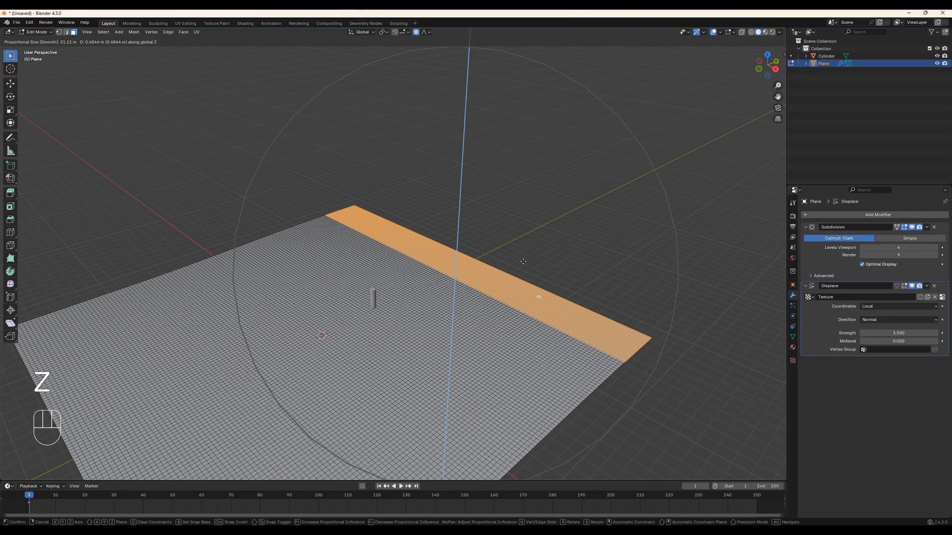
{"action": "scroll", "coordinate": [524, 262], "scroll_direction": "up", "scroll_amount": 12}
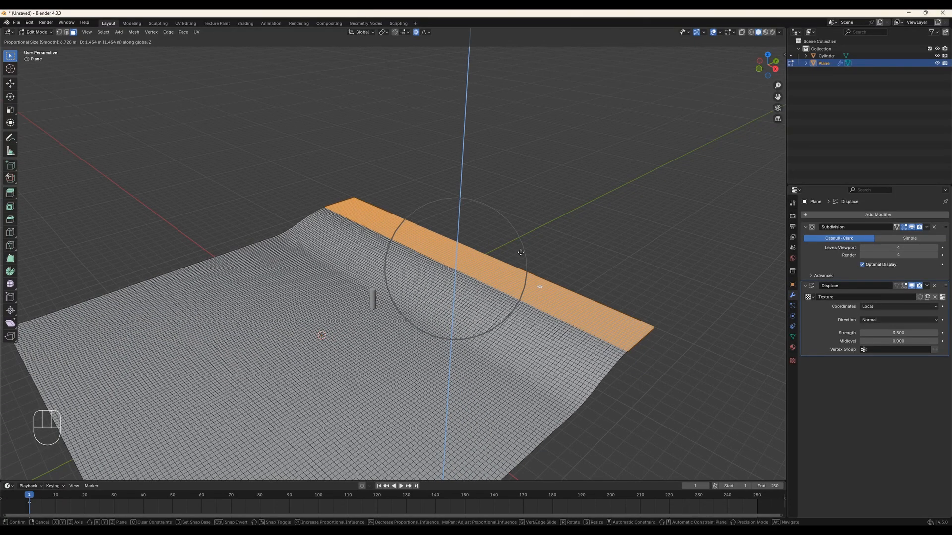
{"action": "scroll", "coordinate": [521, 252], "scroll_direction": "down", "scroll_amount": 3}
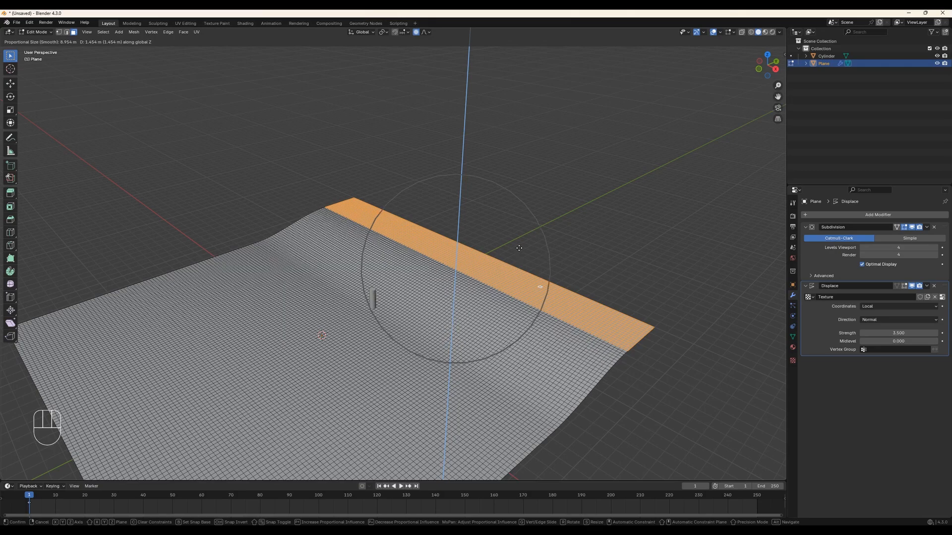
{"action": "scroll", "coordinate": [519, 248], "scroll_direction": "up", "scroll_amount": 1}
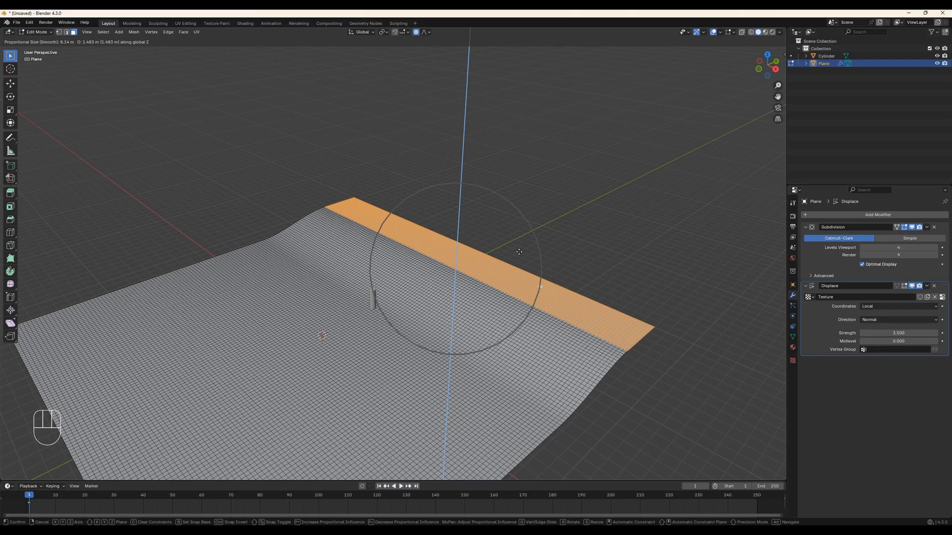
{"action": "left_click", "coordinate": [519, 252]}
{"action": "middle_click_drag", "start_coordinate": [519, 252], "coordinate": [427, 349]}
{"action": "key", "text": "Tab"}
- Examine the raised back slope and the whole valley around the reference cylinder from low viewpoints
{"action": "scroll", "coordinate": [401, 365], "scroll_direction": "up", "scroll_amount": 3}
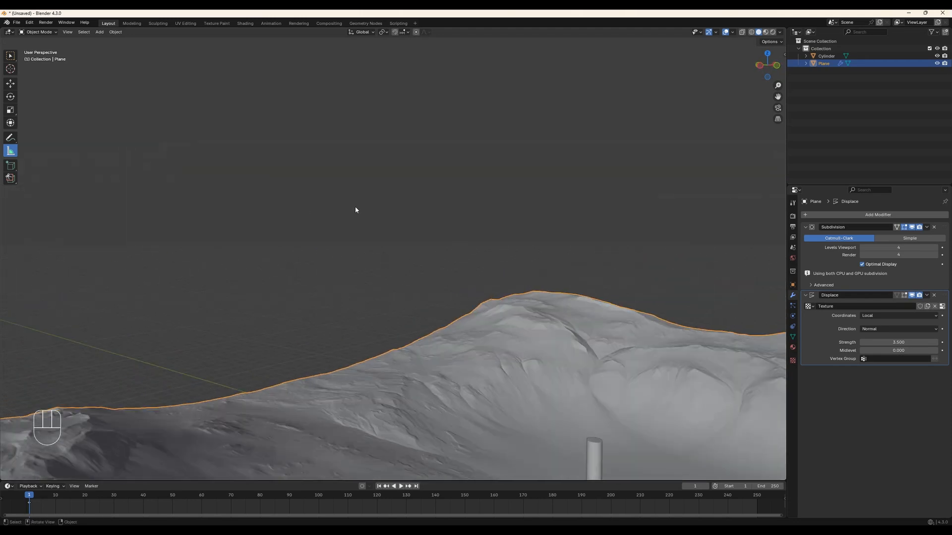
{"action": "middle_click_drag", "start_coordinate": [486, 367], "coordinate": [407, 372]}
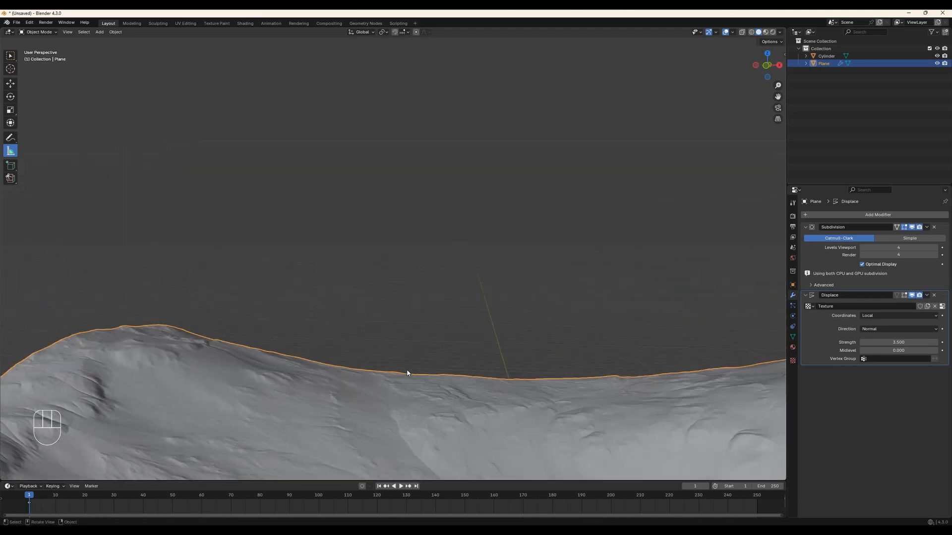
{"action": "scroll", "coordinate": [416, 364], "scroll_direction": "down", "scroll_amount": 8}
{"action": "middle_click_drag", "start_coordinate": [441, 342], "coordinate": [426, 355], "text": "shift"}
{"action": "scroll", "coordinate": [436, 343], "scroll_direction": "up", "scroll_amount": 8}
{"action": "middle_click_drag", "start_coordinate": [501, 415], "coordinate": [396, 198], "text": "shift"}
{"action": "middle_click_drag", "start_coordinate": [327, 317], "coordinate": [380, 323], "text": "shift"}
{"action": "scroll", "coordinate": [380, 323], "scroll_direction": "down", "scroll_amount": 3}
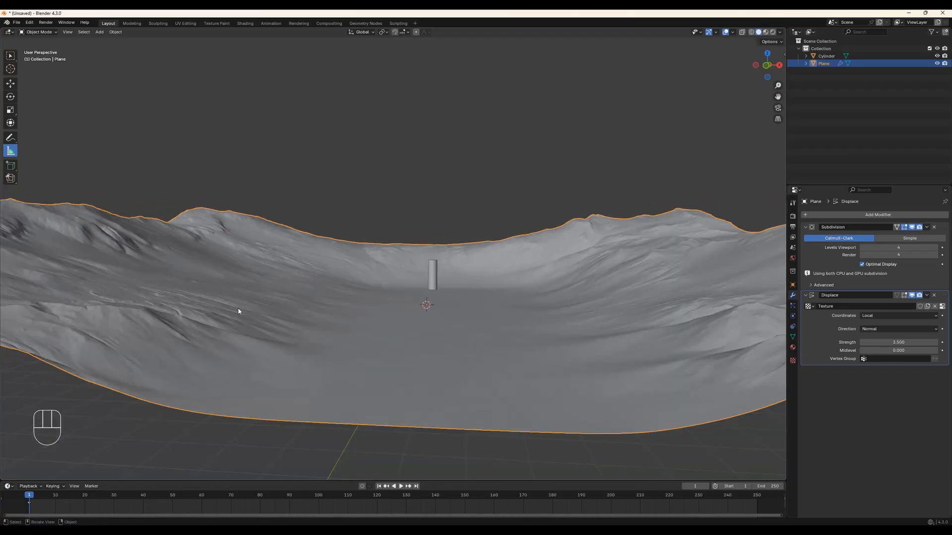
{"action": "mouse_move", "coordinate": [480, 294]}
{"action": "middle_mouse_down", "text": "shift"}
{"action": "mouse_move", "coordinate": [487, 327]}
{"action": "mouse_move", "coordinate": [483, 293]}
{"action": "middle_mouse_up", "text": "shift"}
{"action": "middle_click_drag", "start_coordinate": [480, 335], "coordinate": [378, 331], "text": "shift"}
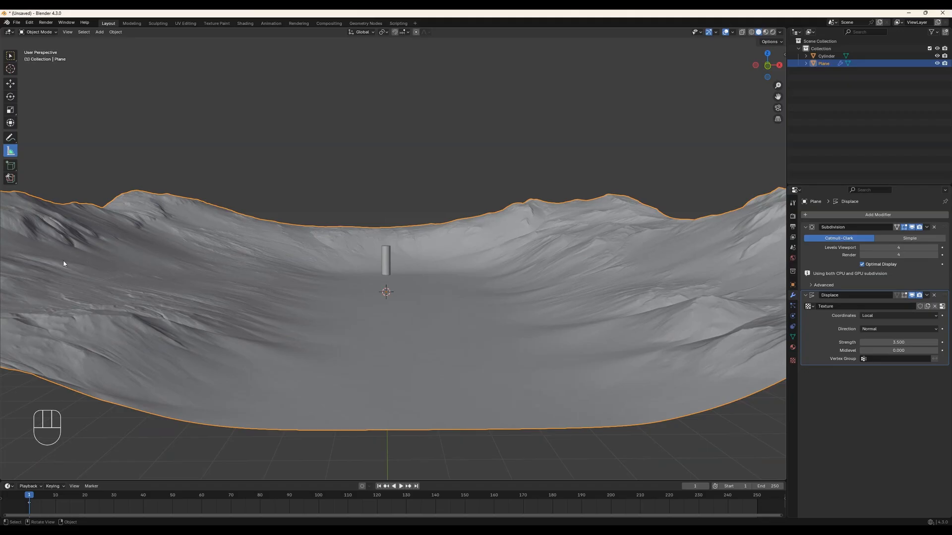
- Undo the last modifier application, and apply the terrain's Subdivision modifier first and its Displace modifier second
{"action": "key", "text": "ctrl+z"}
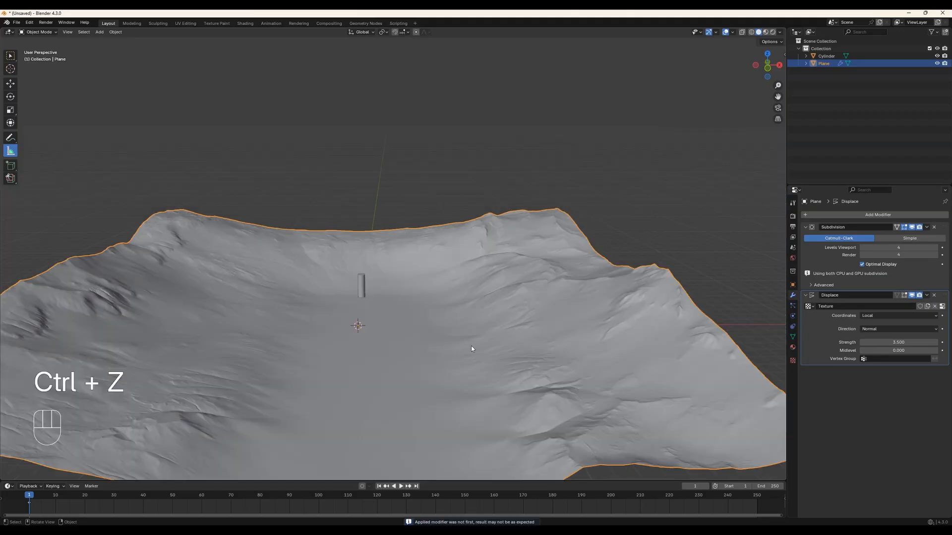
{"action": "left_click", "coordinate": [927, 228]}
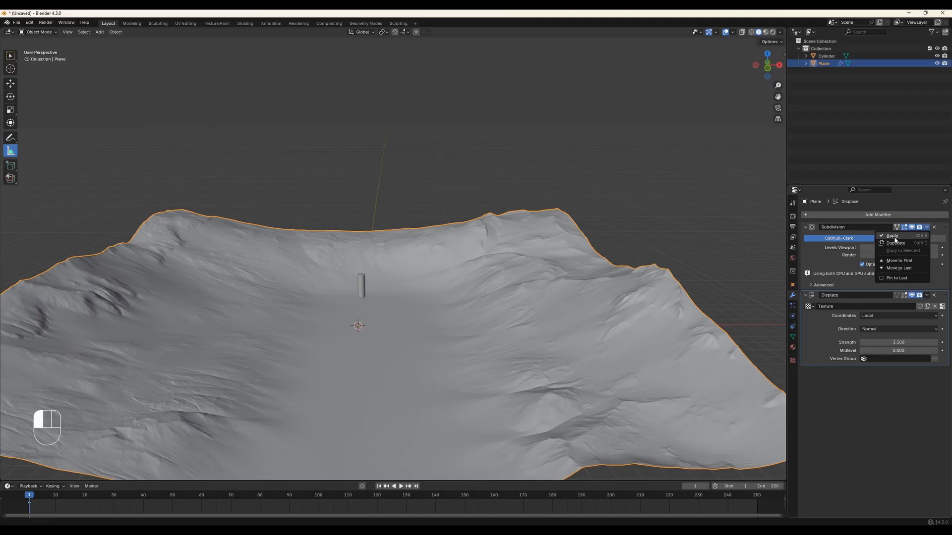
{"action": "left_click", "coordinate": [894, 237]}
{"action": "left_click", "coordinate": [927, 228]}
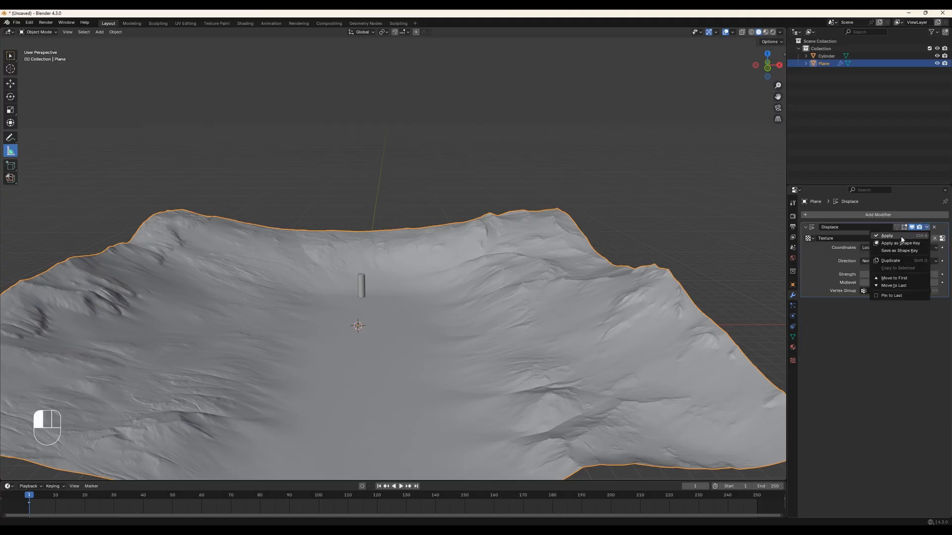
{"action": "left_click", "coordinate": [895, 237]}
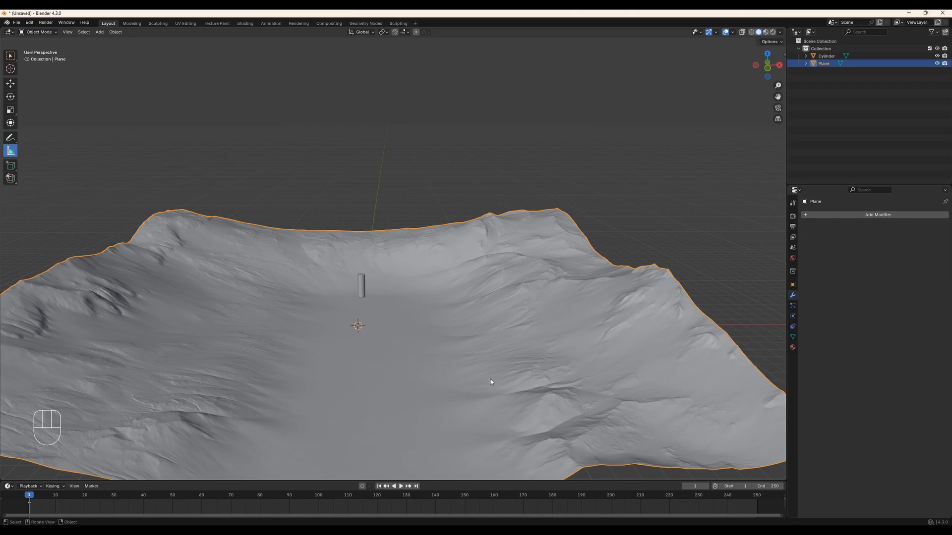
- Inspect the terrain's dense applied mesh in Edit Mode and return to Object Mode
{"action": "key", "text": "Tab"}
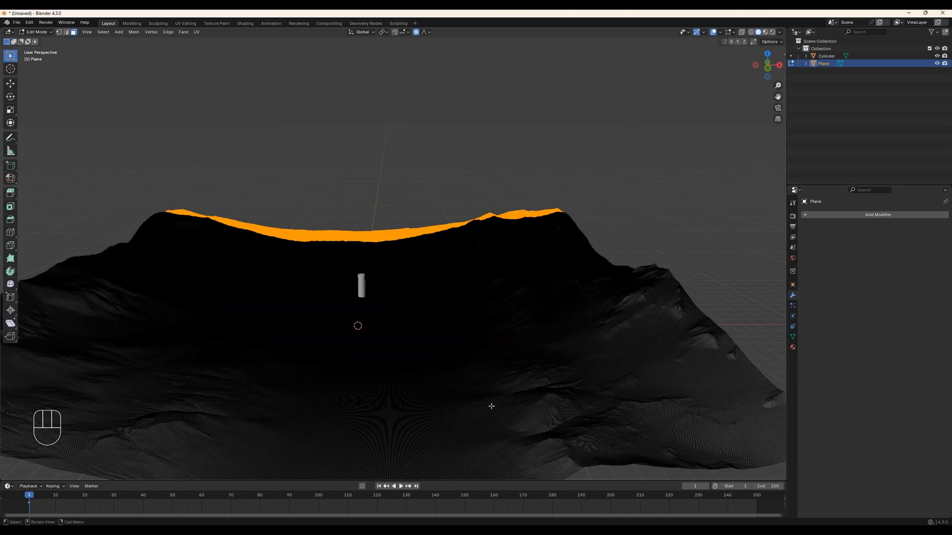
{"action": "middle_click_drag", "start_coordinate": [491, 406], "coordinate": [418, 321], "text": "shift"}
{"action": "scroll", "coordinate": [419, 321], "scroll_direction": "up", "scroll_amount": 5}
{"action": "middle_click_drag", "start_coordinate": [421, 285], "coordinate": [426, 319]}
{"action": "key", "text": "Tab"}
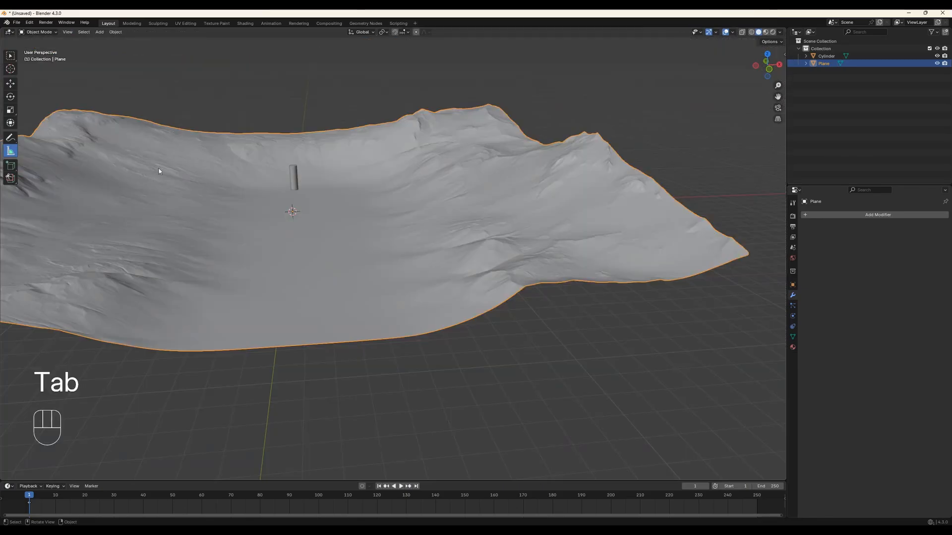
- Turn on the Statistics overlay and check the geometry counts with the terrain plane deselected and selected
{"action": "left_click", "coordinate": [733, 32]}
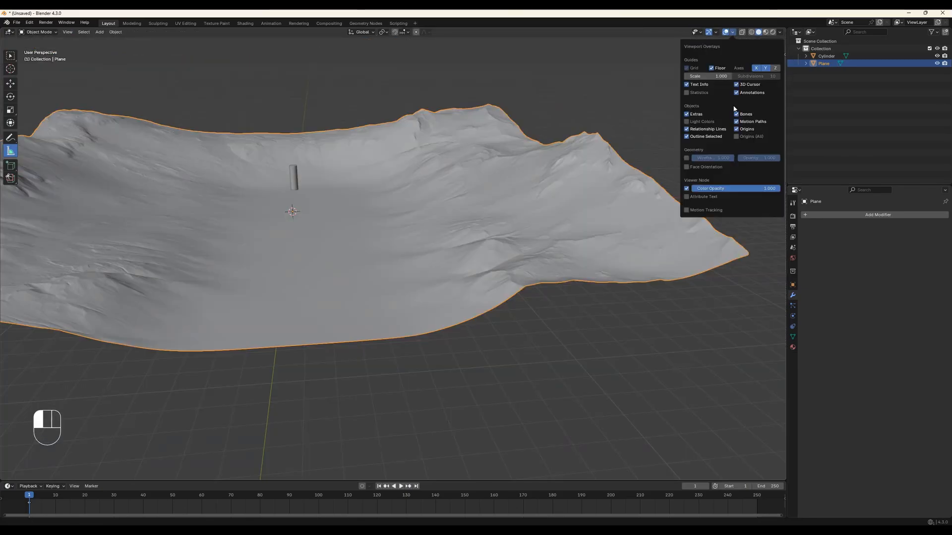
{"action": "left_click", "coordinate": [696, 95]}
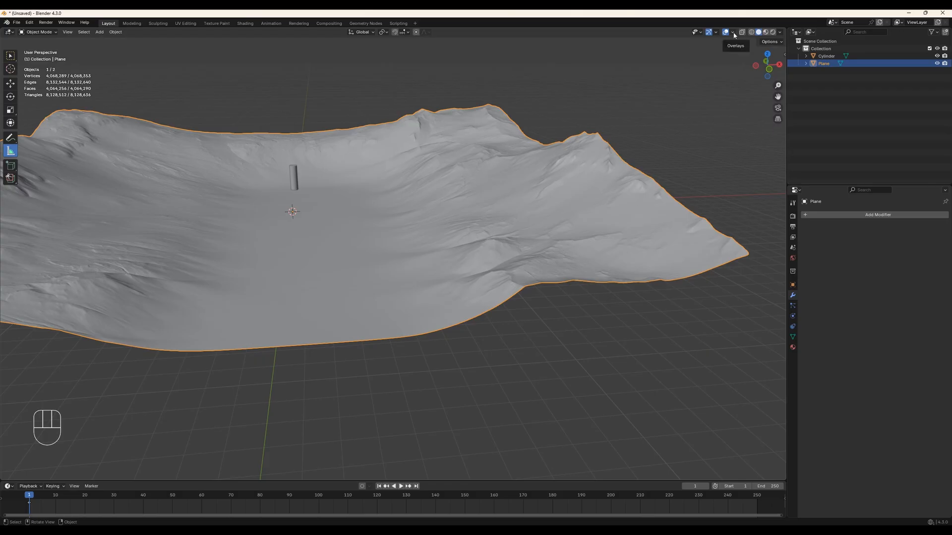
{"action": "left_click", "coordinate": [454, 373]}
{"action": "left_click", "coordinate": [432, 266]}
{"action": "left_click", "coordinate": [546, 312]}
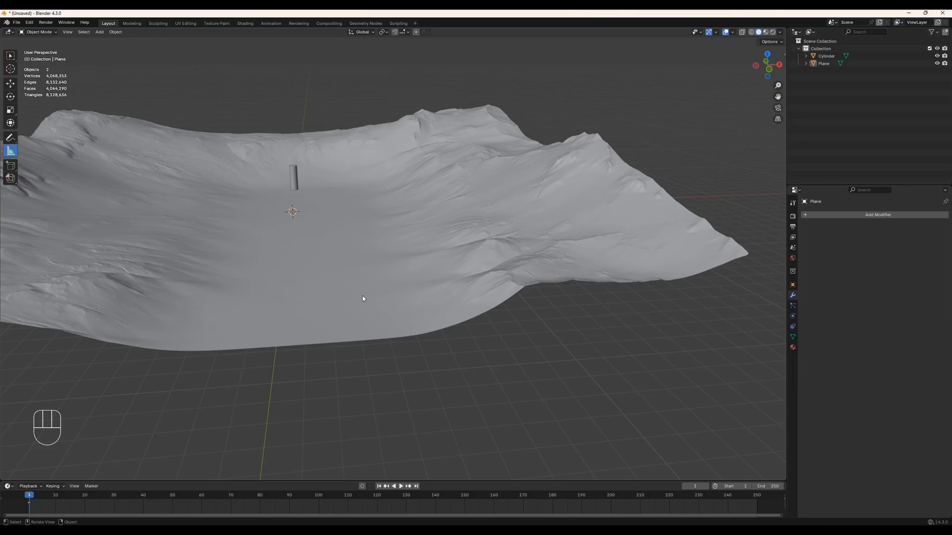
{"action": "left_click", "coordinate": [464, 265]}
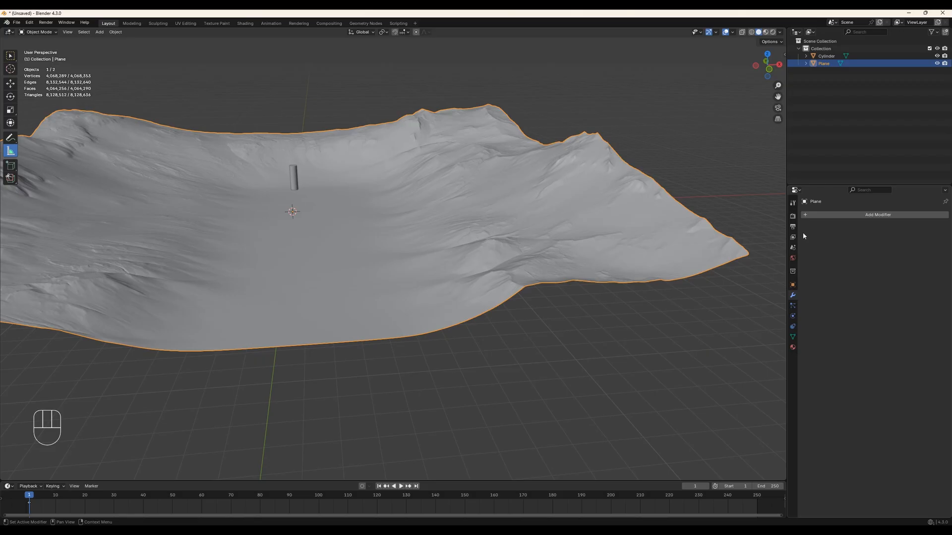
{"action": "left_click", "coordinate": [537, 325]}
{"action": "left_click", "coordinate": [510, 274]}
{"action": "middle_click_drag", "start_coordinate": [373, 193], "coordinate": [444, 238], "text": "shift"}
{"action": "scroll", "coordinate": [453, 246], "scroll_direction": "down", "scroll_amount": 2}
{"action": "scroll", "coordinate": [442, 260], "scroll_direction": "up", "scroll_amount": 2}
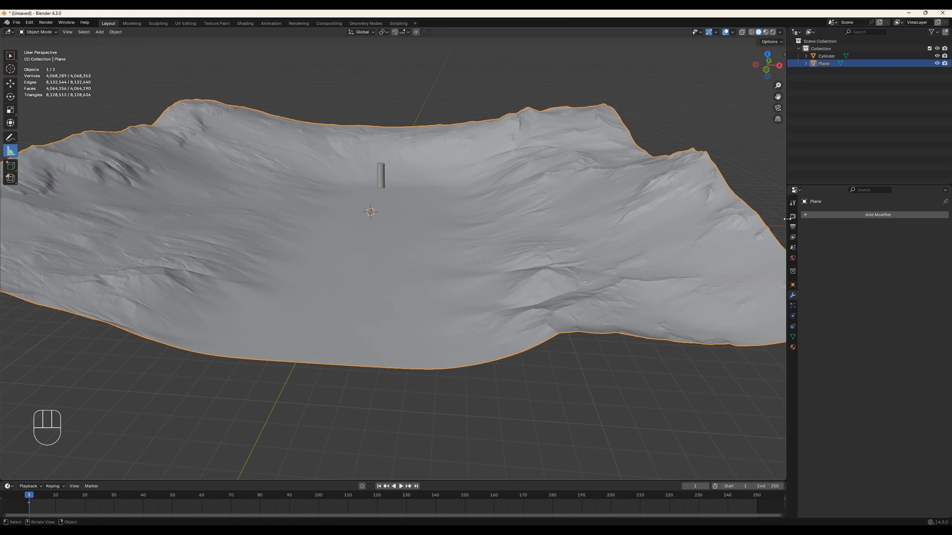
{"action": "left_click", "coordinate": [804, 217]}
{"action": "left_click", "coordinate": [804, 217]}
- Undo back to the state before the terrain's Subdivision and Displace modifiers were applied
{"action": "key", "text": "ctrl+z"}
{"action": "key", "text": "ctrl+z"}
{"action": "key", "text": "ctrl+z"}
{"action": "key", "text": "ctrl+z"}
{"action": "key", "text": "ctrl+z"}
{"action": "key", "text": "ctrl+z"}
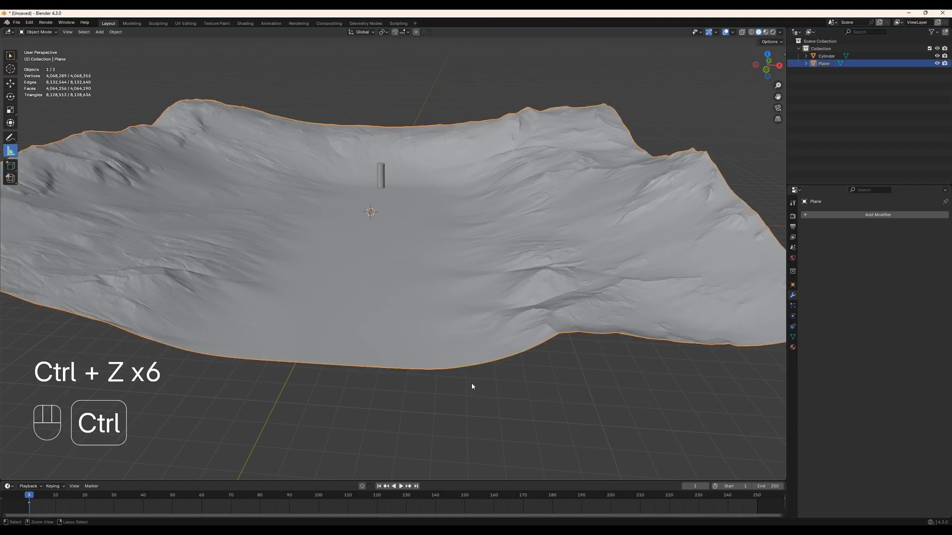
{"action": "key", "text": "ctrl+z"}
{"action": "key", "text": "ctrl+z"}
{"action": "key", "text": "ctrl+z"}
{"action": "key", "text": "ctrl+z"}
{"action": "key", "text": "ctrl+z"}
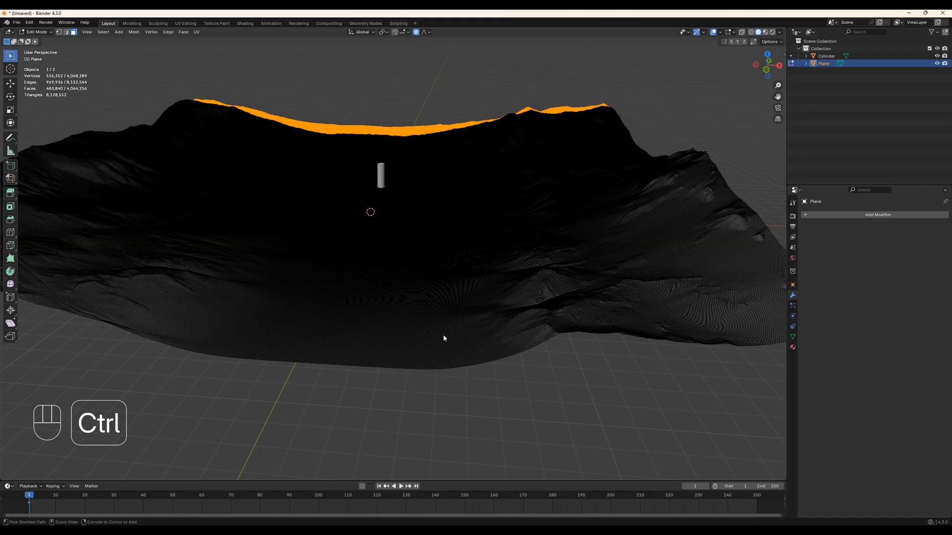
{"action": "key", "text": "ctrl+z"}
{"action": "key", "text": "ctrl+z"}
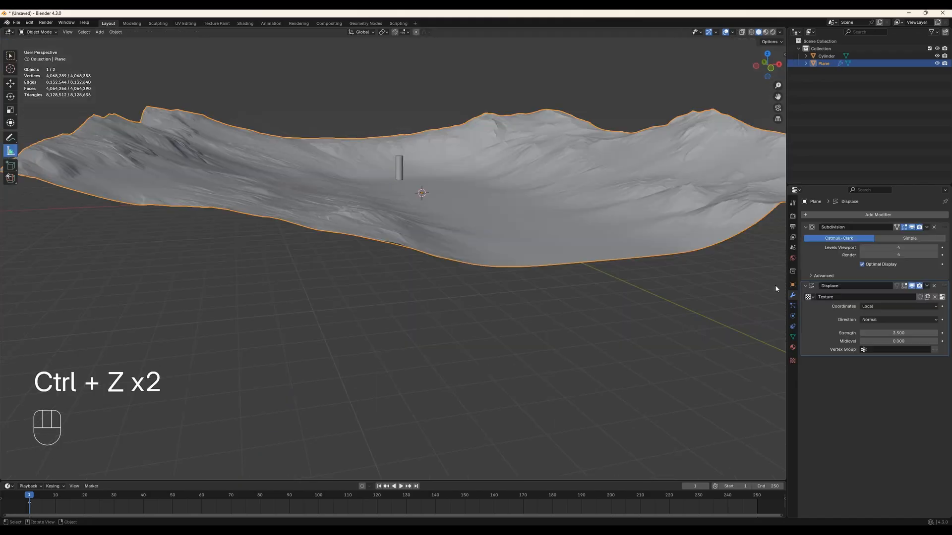
- Set the terrain's Subdivision levels to 3 for viewport and render, and examine the deselected terrain from a low viewpoint
{"action": "left_click", "coordinate": [862, 247]}
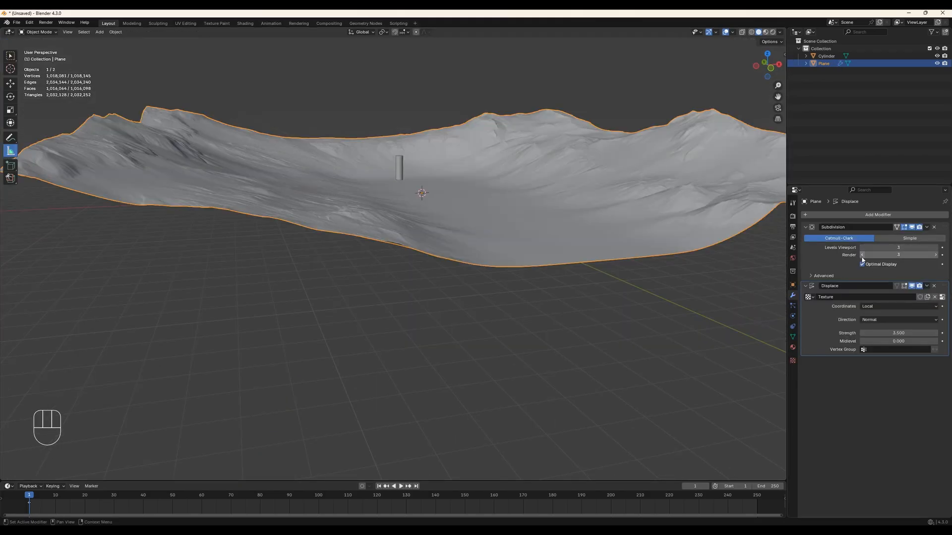
{"action": "left_click", "coordinate": [927, 227]}
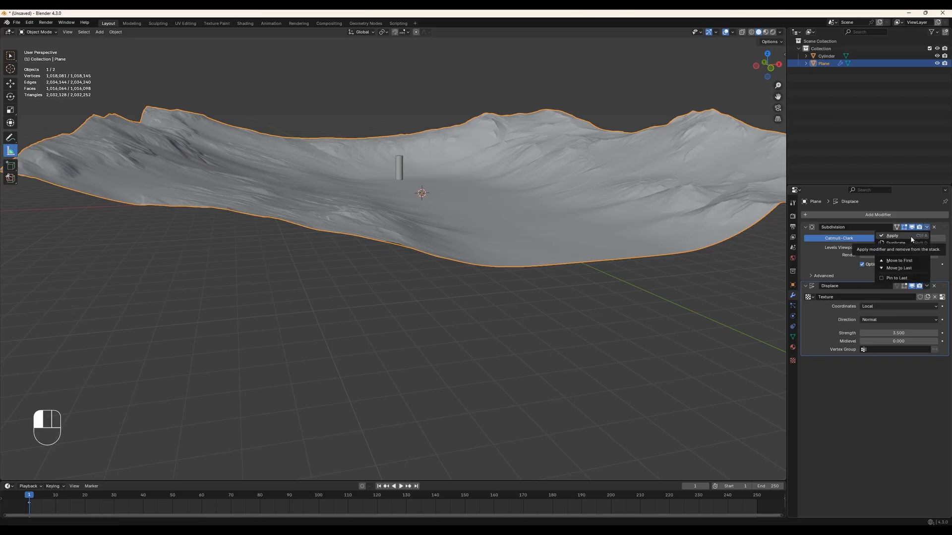
{"action": "left_click", "coordinate": [541, 338]}
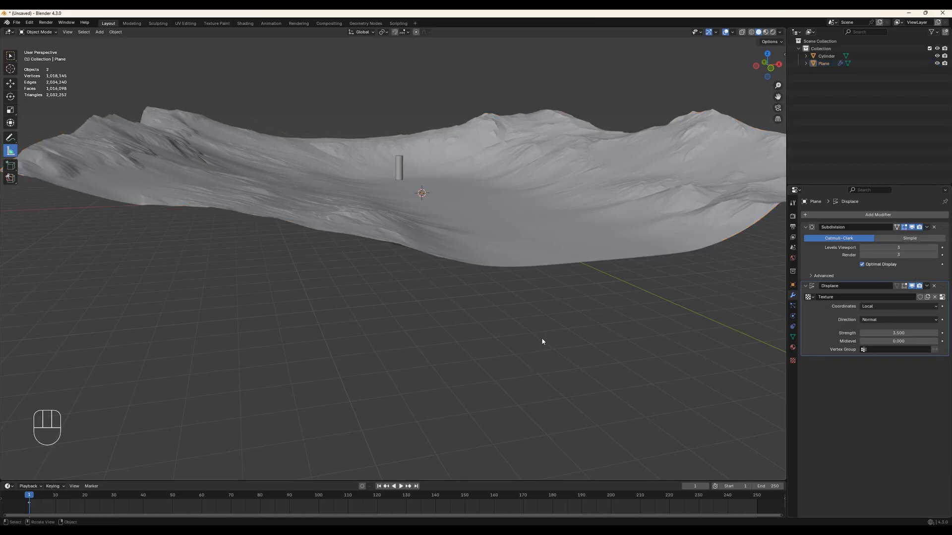
{"action": "middle_click_drag", "start_coordinate": [541, 337], "coordinate": [508, 352]}
{"action": "scroll", "coordinate": [480, 290], "scroll_direction": "up", "scroll_amount": 4}
{"action": "middle_click_drag", "start_coordinate": [225, 270], "coordinate": [258, 249]}
{"action": "scroll", "coordinate": [337, 219], "scroll_direction": "down", "scroll_amount": 5}
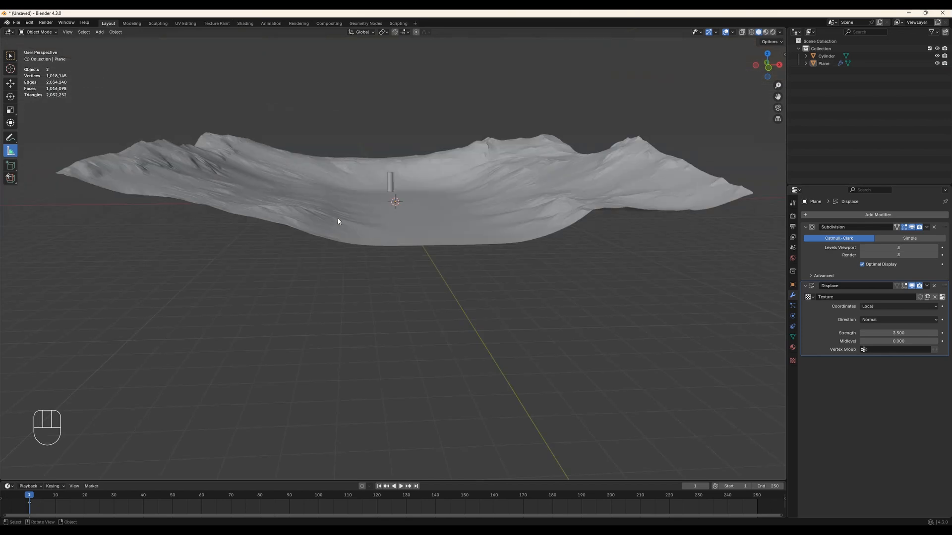
- Move the reference cylinder along Y to the near end of the valley and along X toward the foot of the side slope
{"action": "middle_click_drag", "start_coordinate": [338, 218], "coordinate": [359, 250]}
{"action": "left_click", "coordinate": [394, 210]}
{"action": "key", "text": "g"}
{"action": "key", "text": "y"}
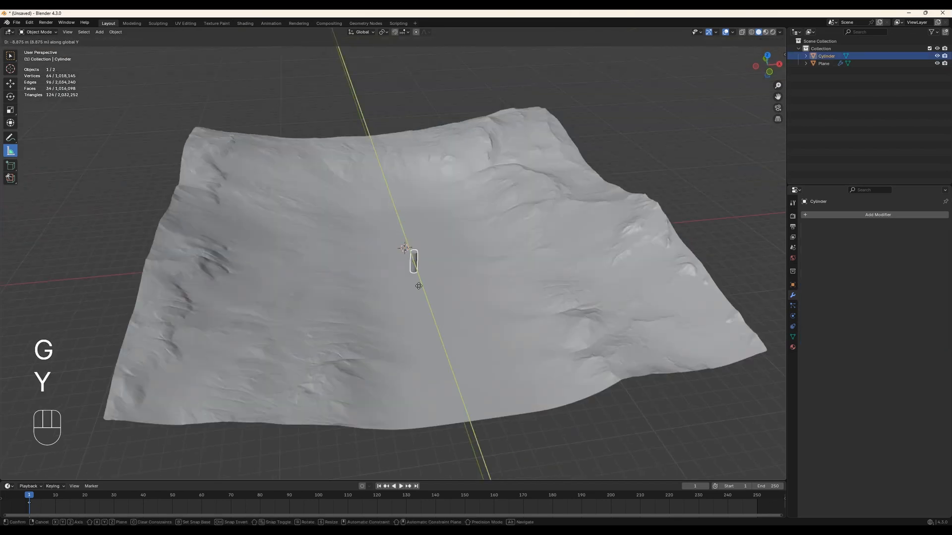
{"action": "left_click", "coordinate": [459, 377]}
{"action": "key", "text": "g"}
{"action": "key", "text": "x"}
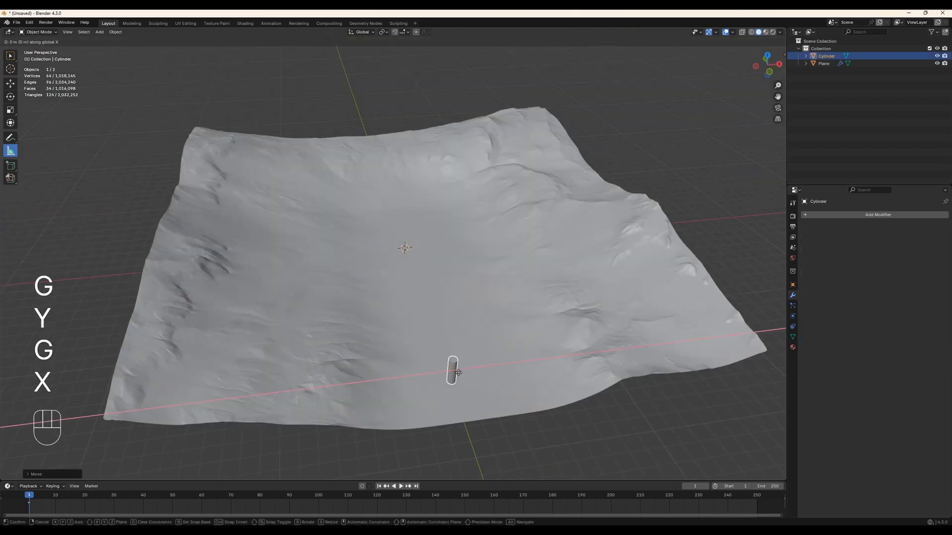
{"action": "left_click", "coordinate": [402, 388]}
- Apply Shade Smooth to the terrain plane
{"action": "scroll", "coordinate": [401, 388], "scroll_direction": "up", "scroll_amount": 4}
{"action": "middle_click_drag", "start_coordinate": [380, 385], "coordinate": [367, 253], "text": "shift"}
{"action": "middle_click_drag", "start_coordinate": [390, 275], "coordinate": [354, 260]}
{"action": "middle_click_drag", "start_coordinate": [334, 260], "coordinate": [385, 272], "text": "shift"}
{"action": "left_click", "coordinate": [292, 245]}
{"action": "right_click", "coordinate": [292, 245]}
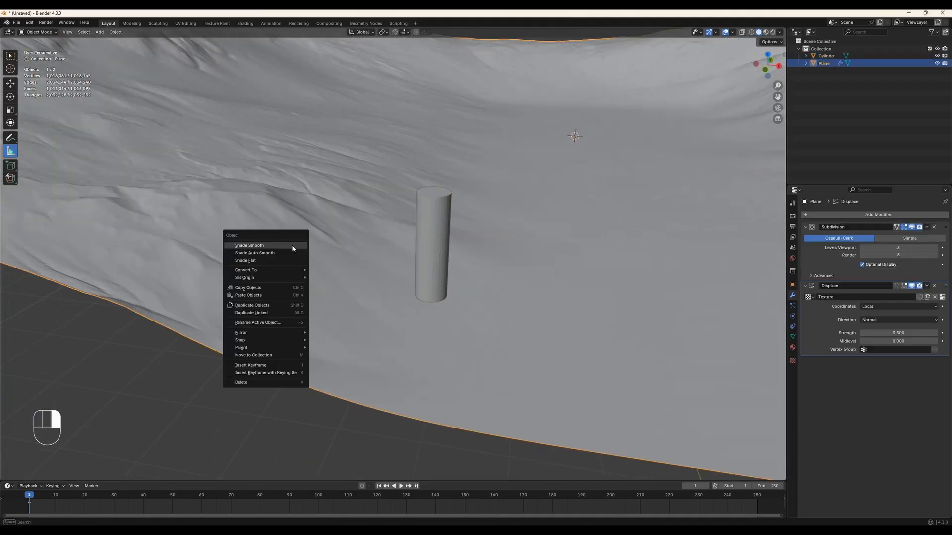
{"action": "left_click", "coordinate": [274, 249]}
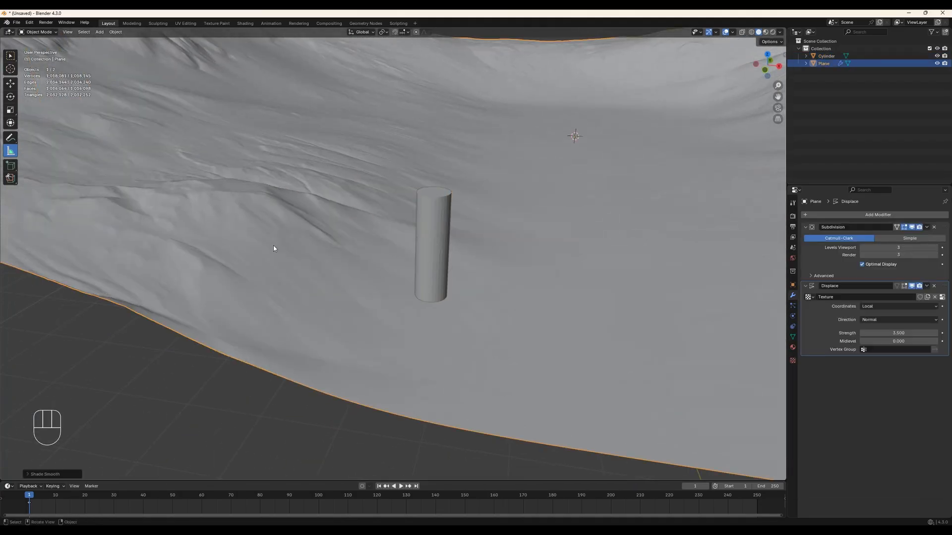
- Set the terrain's Subdivision levels to 2 for viewport and render
{"action": "left_click", "coordinate": [859, 251]}
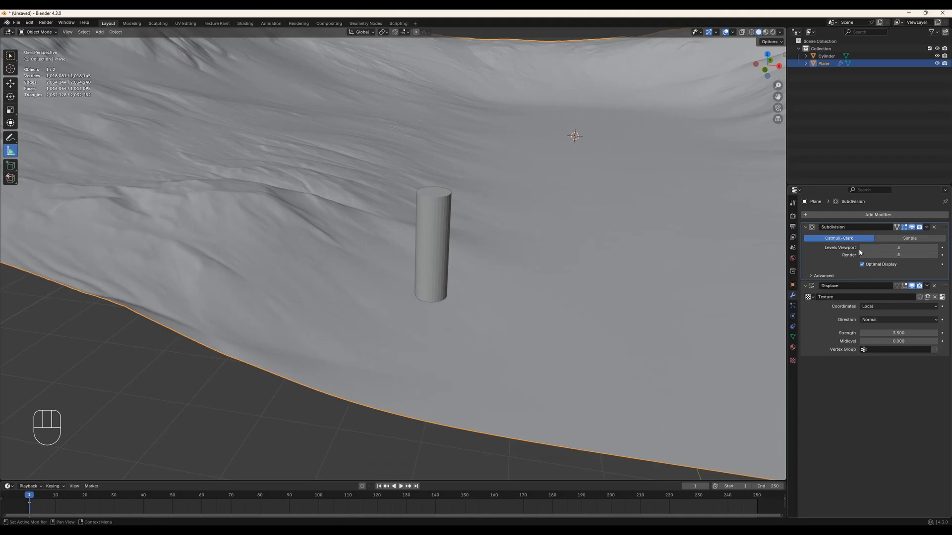
{"action": "left_click", "coordinate": [862, 248]}
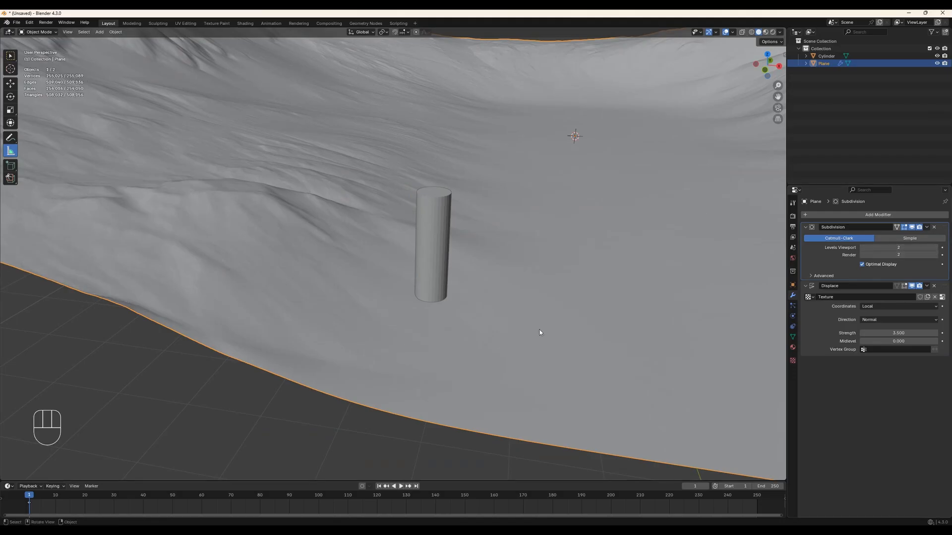
{"action": "left_click", "coordinate": [925, 231]}
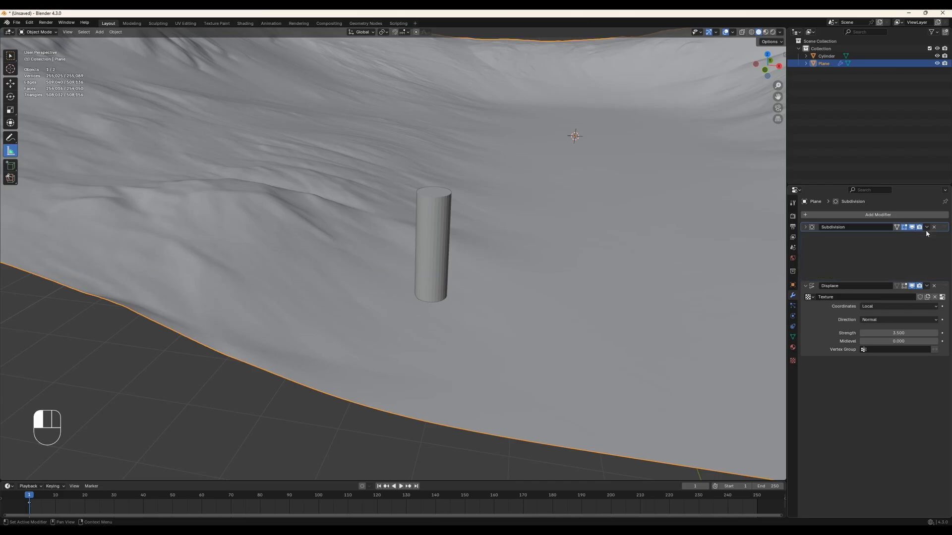
- Apply the terrain's Subdivision modifier first and its Displace modifier second
{"action": "left_click", "coordinate": [926, 228]}
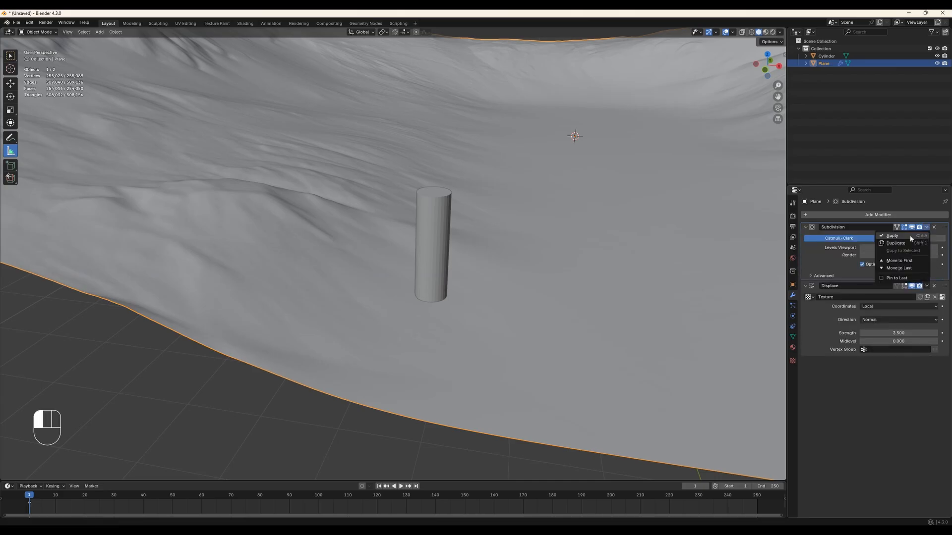
{"action": "left_click", "coordinate": [898, 249]}
{"action": "left_click", "coordinate": [927, 228]}
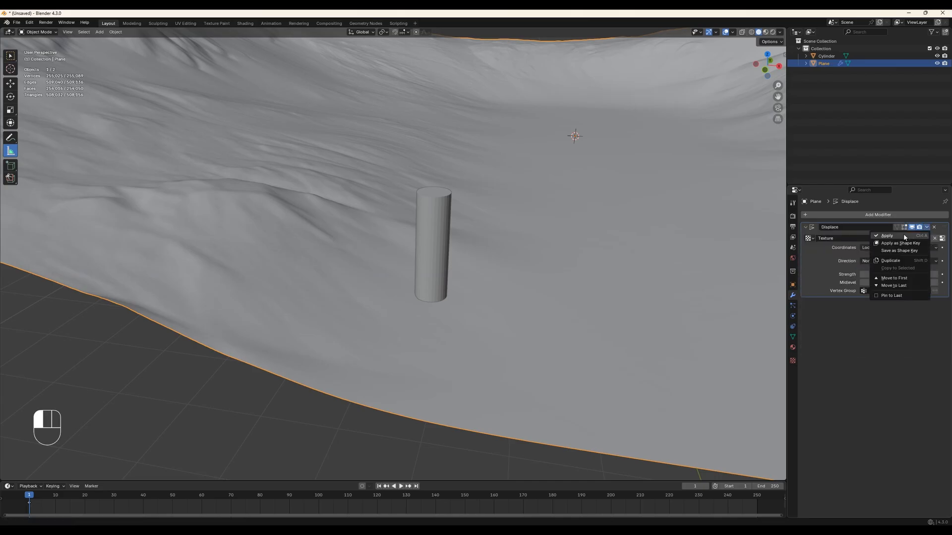
{"action": "left_click", "coordinate": [903, 234]}
- Delete the stray ruler measurement at the terrain's near edge and switch to the Select Box tool
{"action": "scroll", "coordinate": [422, 277], "scroll_direction": "down", "scroll_amount": 8}
{"action": "scroll", "coordinate": [393, 292], "scroll_direction": "up", "scroll_amount": 5}
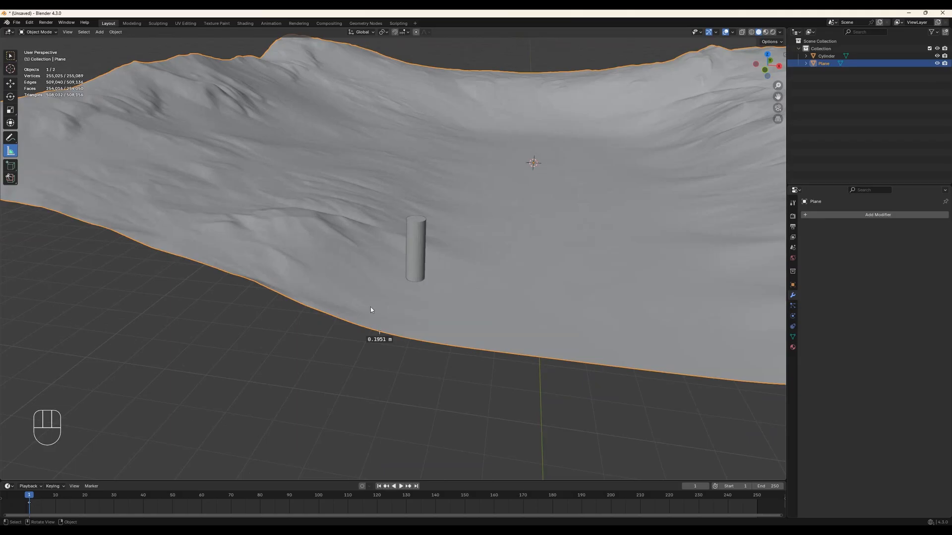
{"action": "key", "text": "Delete"}
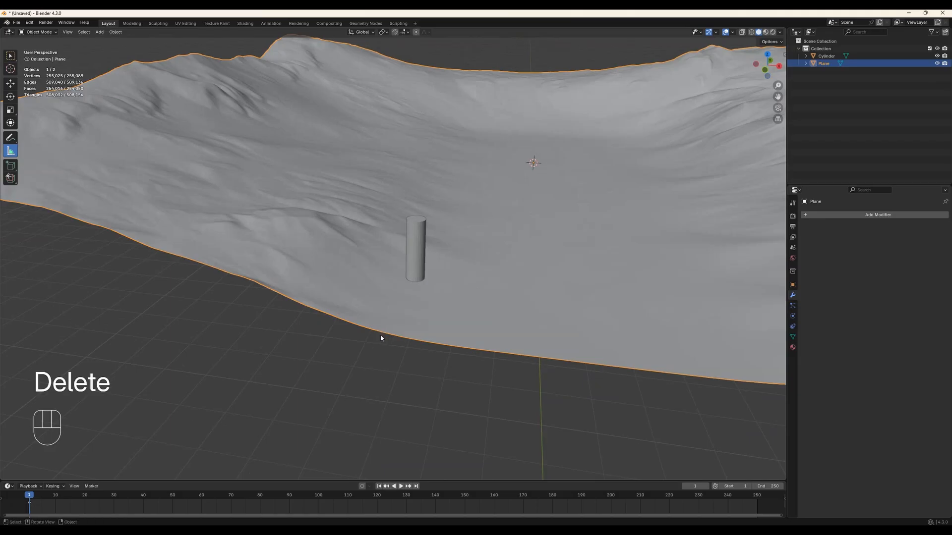
{"action": "left_click", "coordinate": [10, 56]}
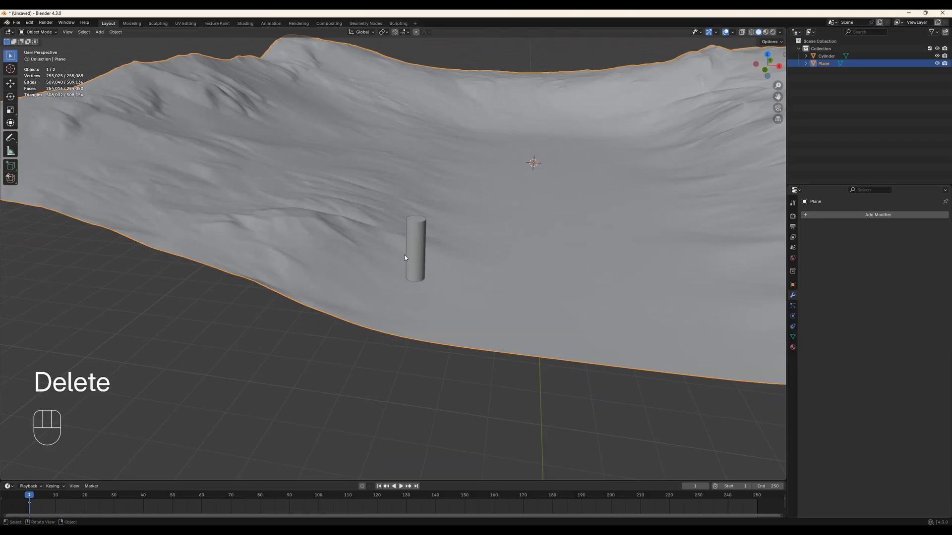
- Select the terrain plane and enter Edit Mode on its applied mesh
{"action": "left_click", "coordinate": [415, 260]}
{"action": "middle_click_drag", "start_coordinate": [419, 273], "coordinate": [357, 265], "text": "shift"}
{"action": "middle_click_drag", "start_coordinate": [357, 265], "coordinate": [429, 263], "text": "shift"}
{"action": "middle_click_drag", "start_coordinate": [429, 262], "coordinate": [427, 299]}
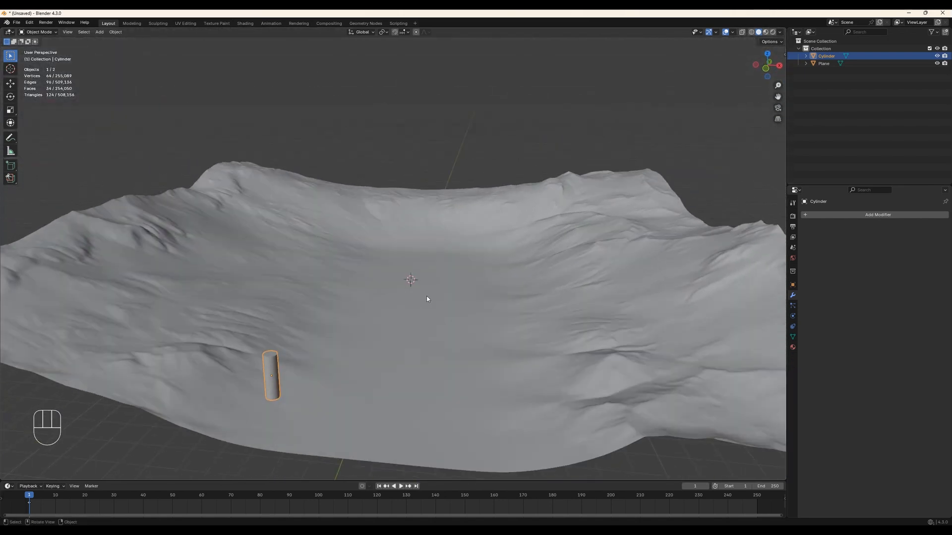
{"action": "left_click", "coordinate": [423, 349]}
{"action": "key", "text": "Tab"}
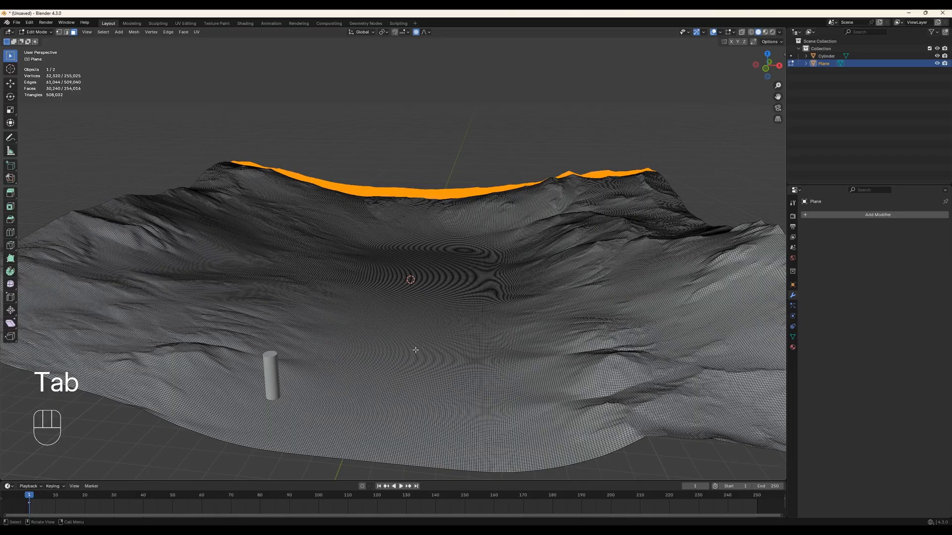
- Try to box-select the valley floor's faces from the front view
{"action": "middle_click_drag", "start_coordinate": [415, 350], "coordinate": [421, 337]}
{"action": "key", "text": "KP_1"}
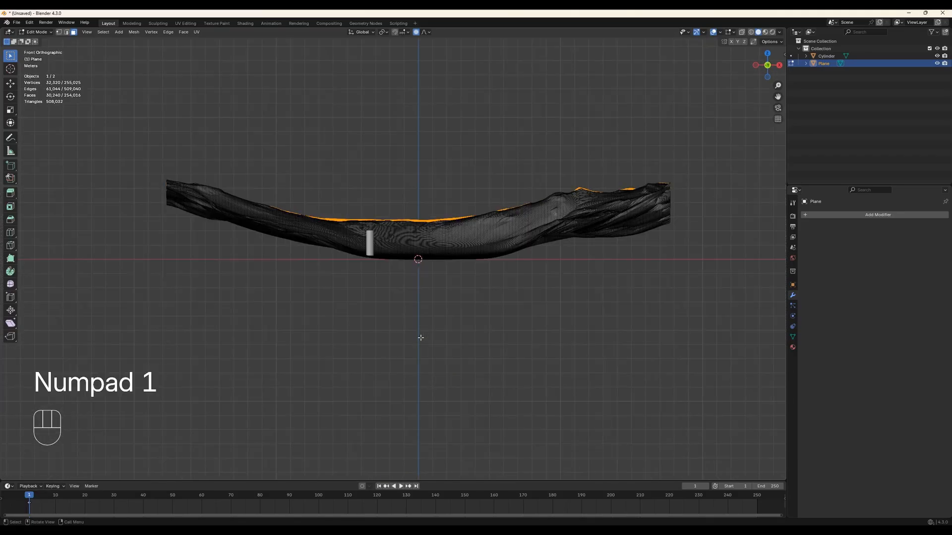
{"action": "scroll", "coordinate": [395, 283], "scroll_direction": "up", "scroll_amount": 4}
{"action": "left_click_drag", "start_coordinate": [399, 290], "coordinate": [555, 265]}
{"action": "middle_click_drag", "start_coordinate": [556, 265], "coordinate": [530, 302]}
- Box-select a central strip of valley-floor faces running in from the near edge, in top view with X-ray on
{"action": "key", "text": "KP_7"}
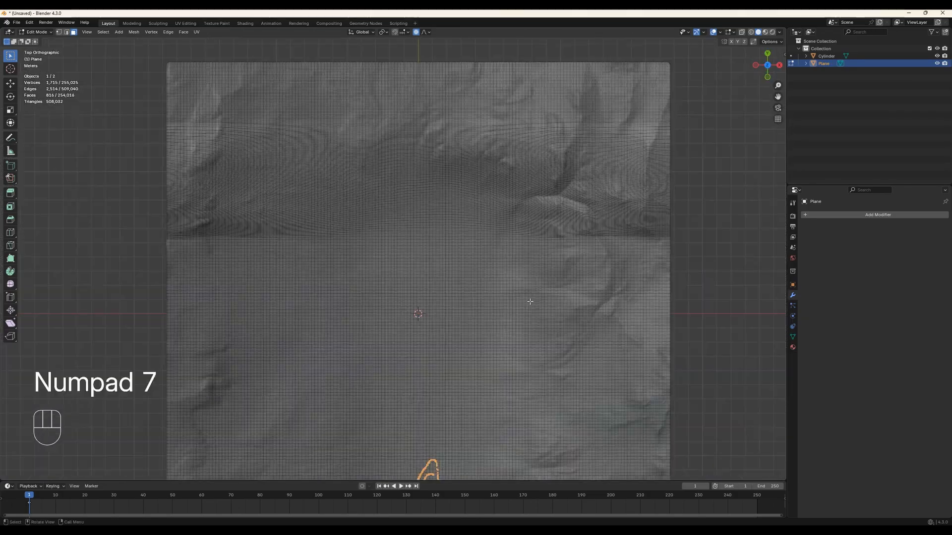
{"action": "scroll", "coordinate": [492, 348], "scroll_direction": "down", "scroll_amount": 3}
{"action": "middle_click_drag", "start_coordinate": [492, 348], "coordinate": [473, 249], "text": "shift"}
{"action": "scroll", "coordinate": [478, 227], "scroll_direction": "up", "scroll_amount": 1}
{"action": "left_click", "coordinate": [742, 32]}
{"action": "left_click", "coordinate": [392, 363]}
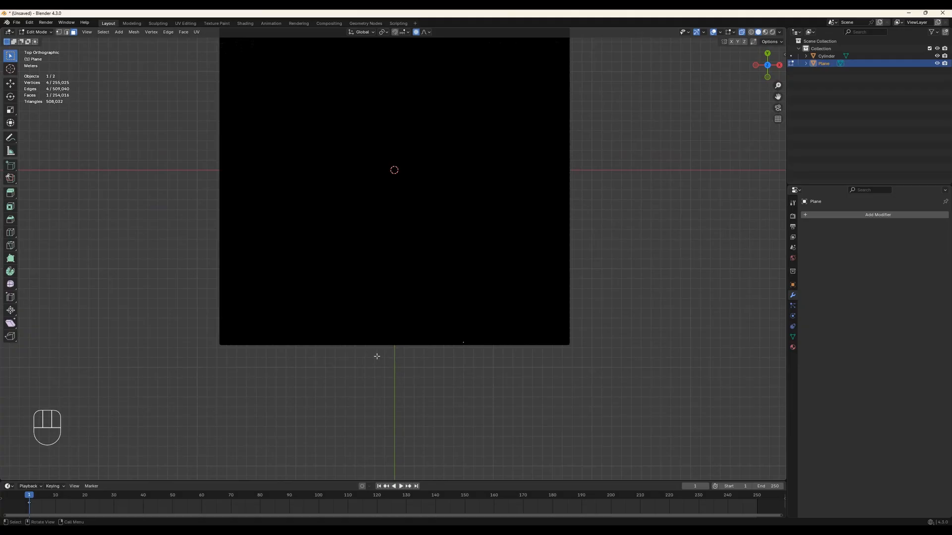
{"action": "left_click_drag", "start_coordinate": [370, 355], "coordinate": [418, 137]}
{"action": "middle_click_drag", "start_coordinate": [418, 138], "coordinate": [427, 244]}
{"action": "key", "text": "Tab"}
{"action": "key", "text": "Tab"}
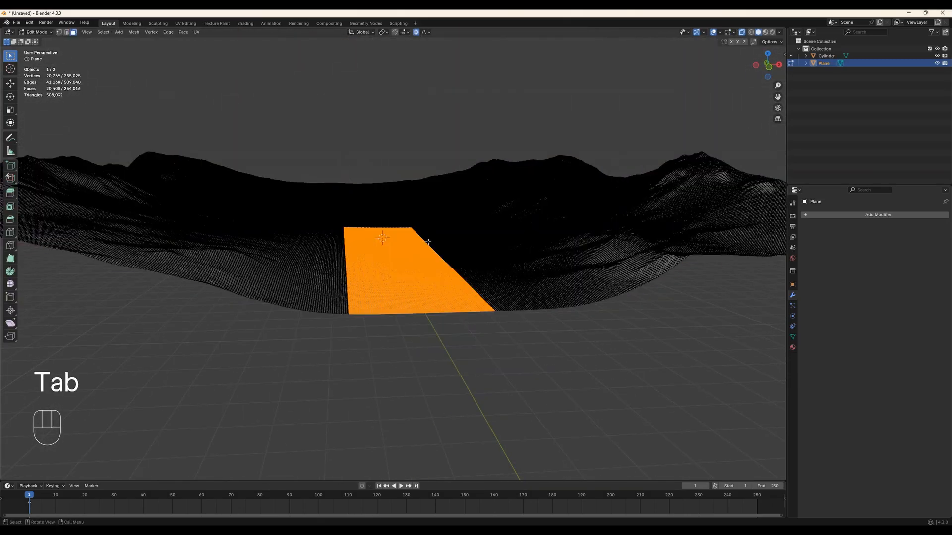
- Grow the valley-floor face selection ten times and check its extent against the terrain
{"action": "key", "text": "ctrl+KP_Add"}
{"action": "key", "text": "ctrl+KP_Add"}
{"action": "key", "text": "ctrl+KP_Add"}
{"action": "key", "text": "ctrl+KP_Add"}
{"action": "key", "text": "ctrl+KP_Add"}
{"action": "key", "text": "ctrl+KP_Add"}
{"action": "key", "text": "ctrl+KP_Add"}
{"action": "key", "text": "ctrl+KP_Add"}
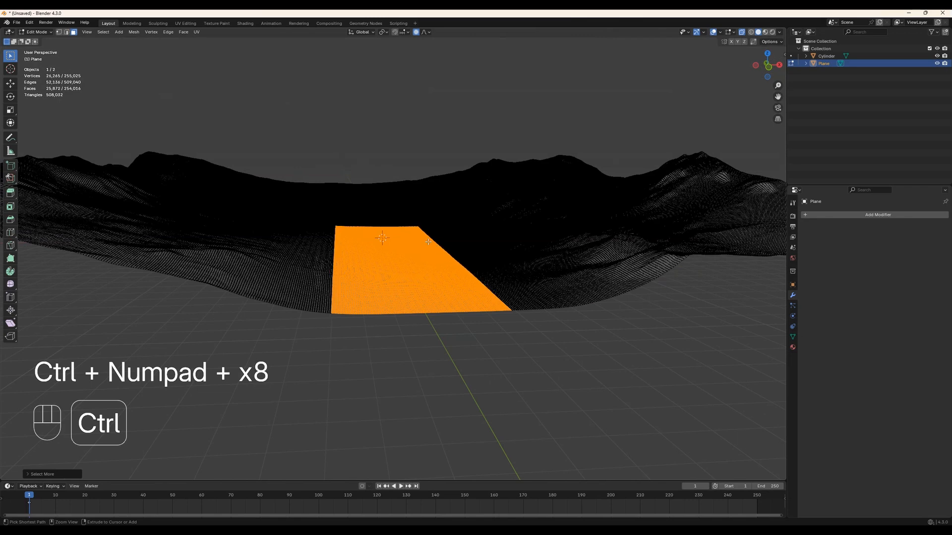
{"action": "key", "text": "ctrl+KP_Add"}
{"action": "key", "text": "ctrl+KP_Add"}
{"action": "middle_click_drag", "start_coordinate": [428, 241], "coordinate": [539, 274]}
{"action": "key", "text": "Tab"}
{"action": "key", "text": "Tab"}
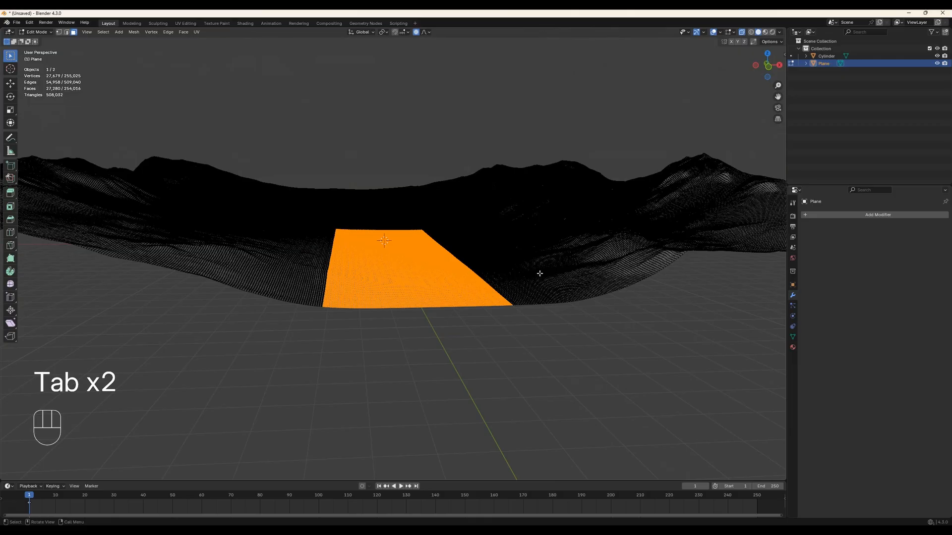
{"action": "key", "text": "s"}
{"action": "key", "text": "z"}
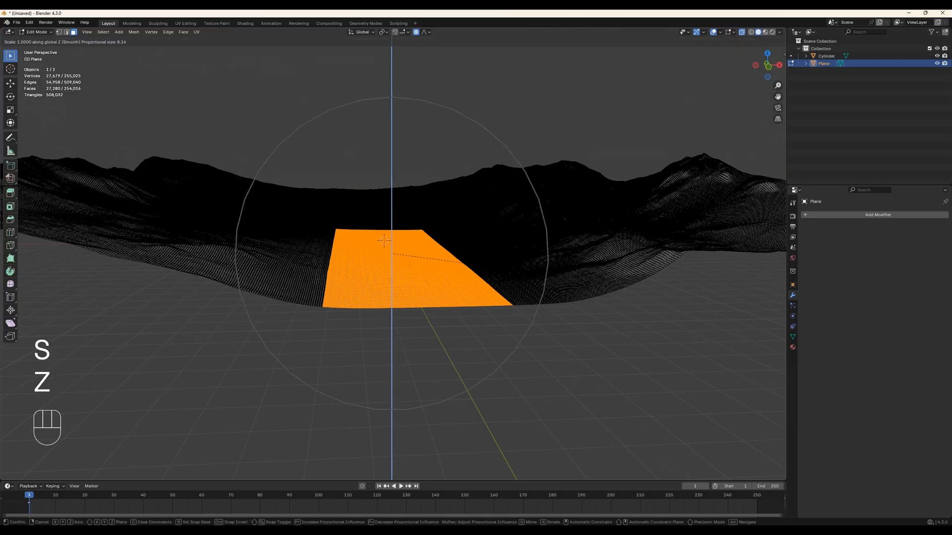
{"action": "left_click", "coordinate": [540, 273]}
{"action": "key", "text": "ctrl+z"}
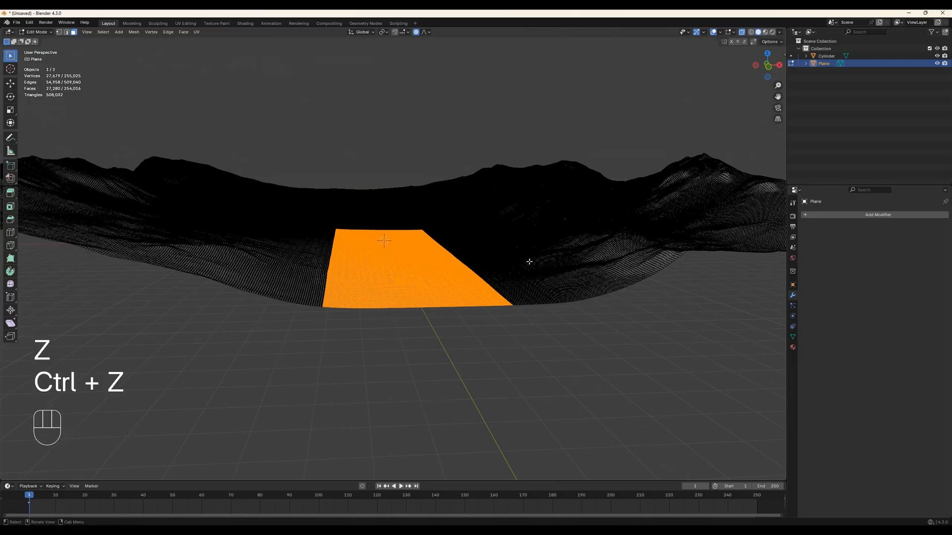
- Turn off proportional editing and flatten the selected valley-floor strip by scaling it to 0 along Z
{"action": "left_click", "coordinate": [416, 33]}
{"action": "key", "text": "s"}
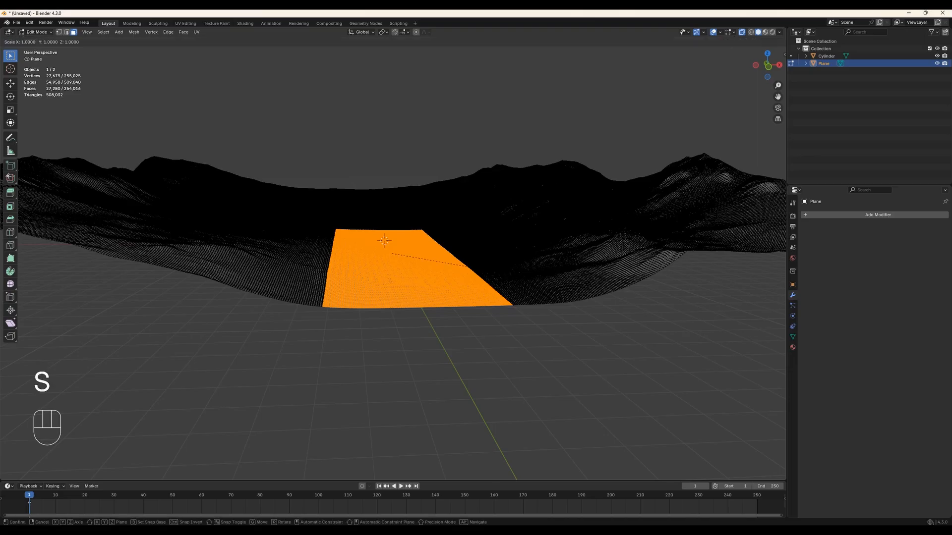
{"action": "key", "text": "z"}
{"action": "key", "text": "KP_0"}
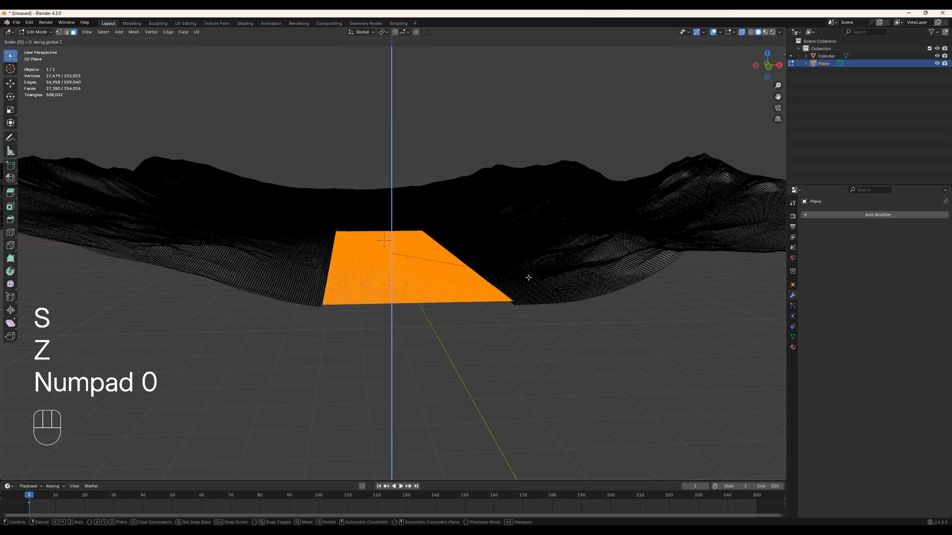
{"action": "key", "text": "KP_Enter"}
{"action": "scroll", "coordinate": [528, 278], "scroll_direction": "up", "scroll_amount": 3}
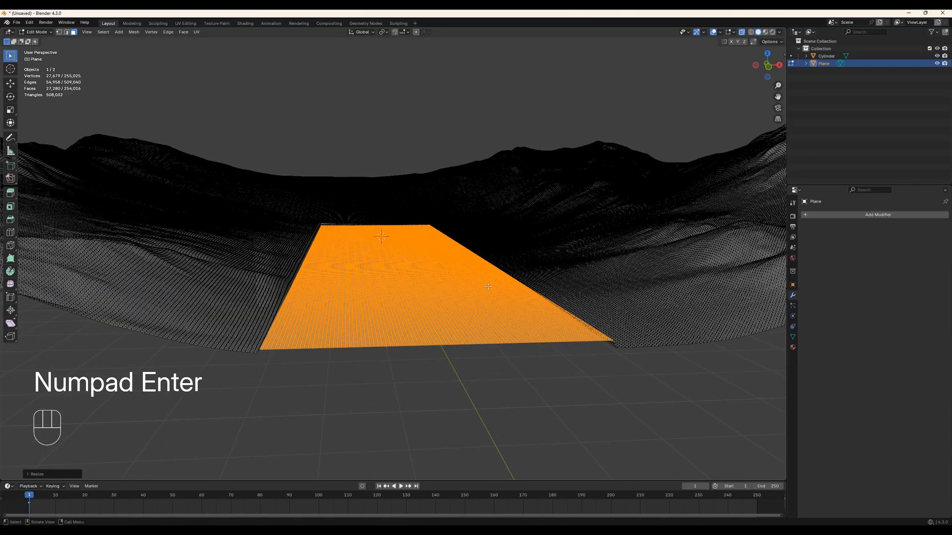
- Try lowering the flattened valley-floor strip about 0.065 m along Z and check its edges against the surrounding slopes in Object Mode
{"action": "middle_click_drag", "start_coordinate": [471, 284], "coordinate": [466, 302]}
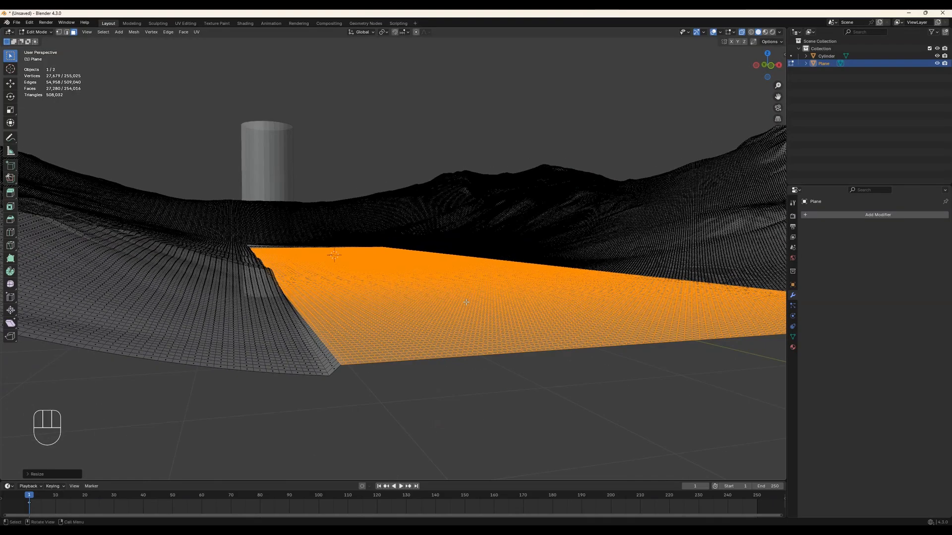
{"action": "key", "text": "g"}
{"action": "key", "text": "z"}
{"action": "key", "text": "shift"}
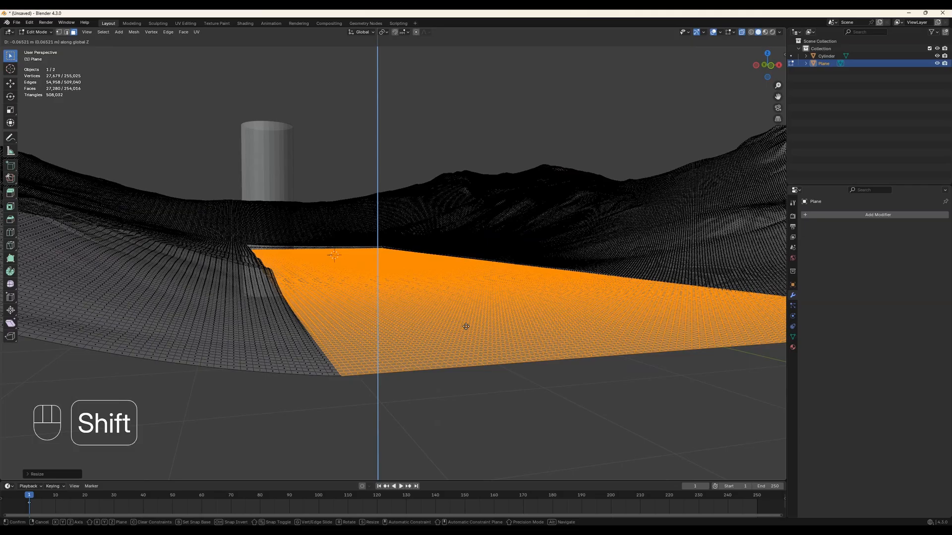
{"action": "left_click", "coordinate": [466, 326]}
{"action": "key", "text": "Tab"}
{"action": "middle_click_drag", "start_coordinate": [427, 304], "coordinate": [397, 306]}
{"action": "scroll", "coordinate": [391, 307], "scroll_direction": "down", "scroll_amount": 2}
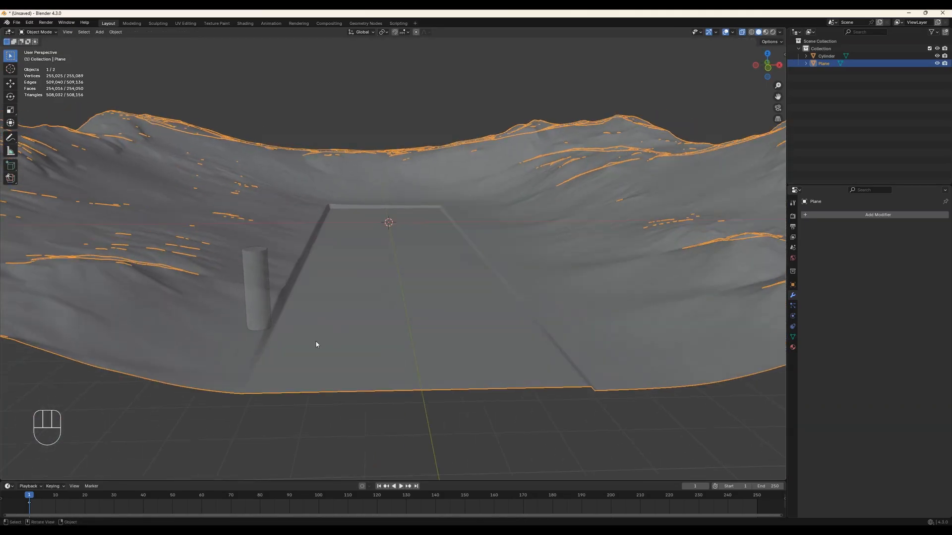
{"action": "middle_click_drag", "start_coordinate": [316, 344], "coordinate": [244, 321]}
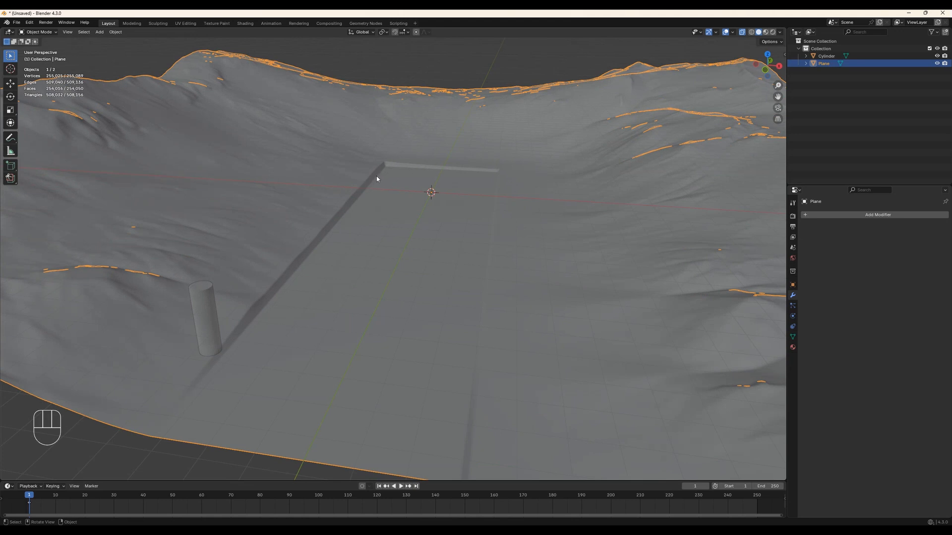
{"action": "middle_click_drag", "start_coordinate": [338, 295], "coordinate": [361, 284]}
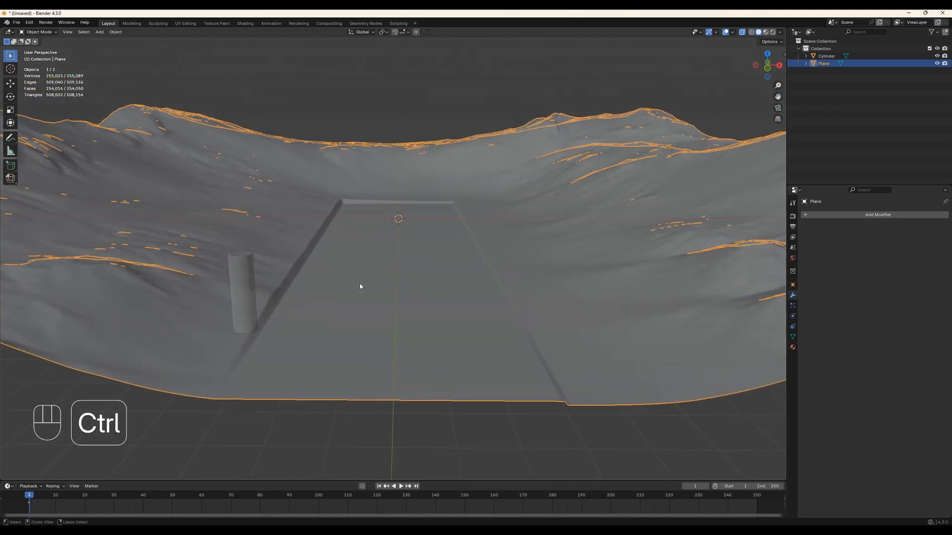
- Undo the lowering and the flattening of the valley-floor strip
{"action": "key", "text": "ctrl+z"}
{"action": "key", "text": "ctrl+z"}
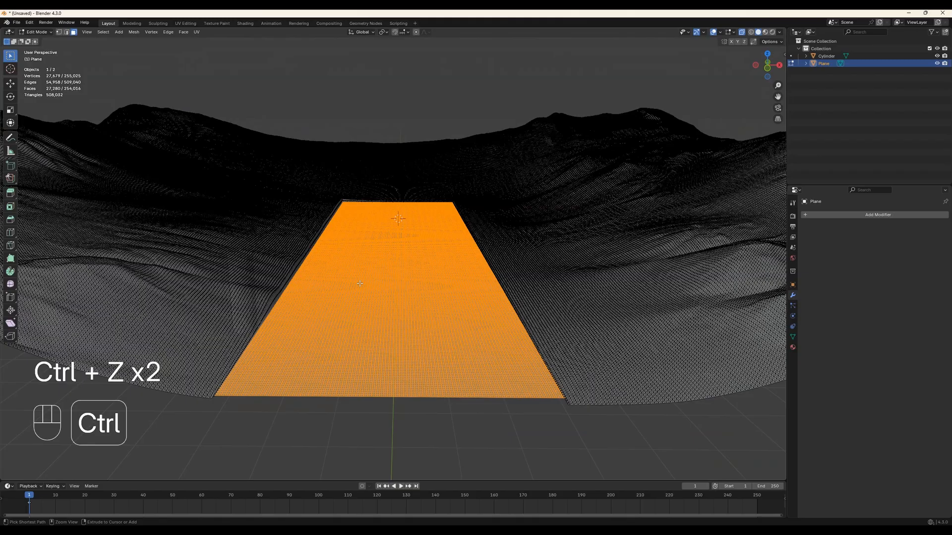
{"action": "key", "text": "ctrl+z"}
- Shrink the valley-floor face selection sixteen times to a narrower central strip
{"action": "key", "text": "ctrl+KP_Subtract"}
{"action": "key", "text": "ctrl+KP_Subtract"}
{"action": "key", "text": "ctrl+KP_Subtract"}
{"action": "key", "text": "ctrl+KP_Subtract"}
{"action": "key", "text": "ctrl+KP_Subtract"}
{"action": "key", "text": "ctrl+KP_Subtract"}
{"action": "key", "text": "ctrl+KP_Subtract"}
{"action": "key", "text": "ctrl+KP_Subtract"}
{"action": "key", "text": "ctrl+KP_Subtract"}
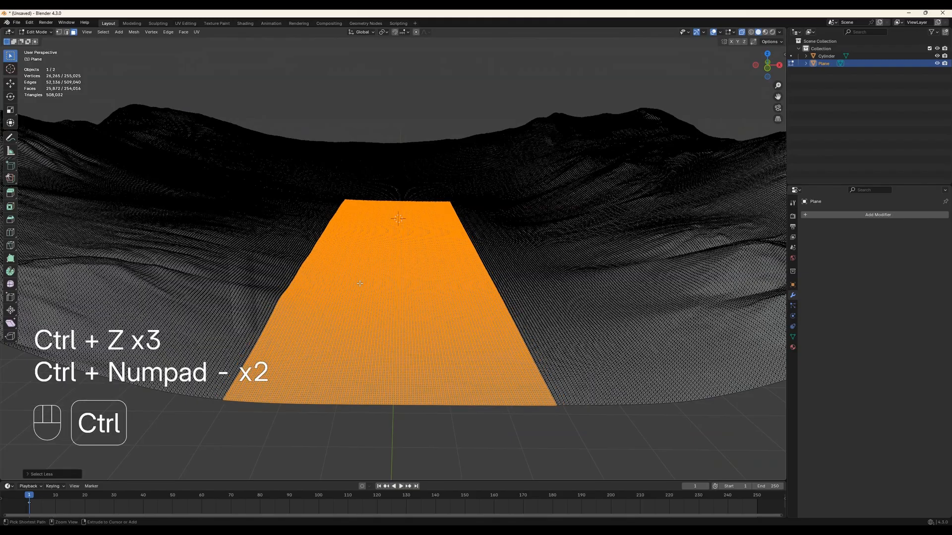
{"action": "key", "text": "ctrl+KP_Subtract"}
{"action": "key", "text": "ctrl+KP_Subtract"}
{"action": "key", "text": "ctrl+KP_Subtract"}
{"action": "key", "text": "ctrl+KP_Subtract"}
{"action": "key", "text": "ctrl+KP_Subtract"}
{"action": "key", "text": "ctrl+KP_Subtract"}
{"action": "key", "text": "ctrl+KP_Subtract"}
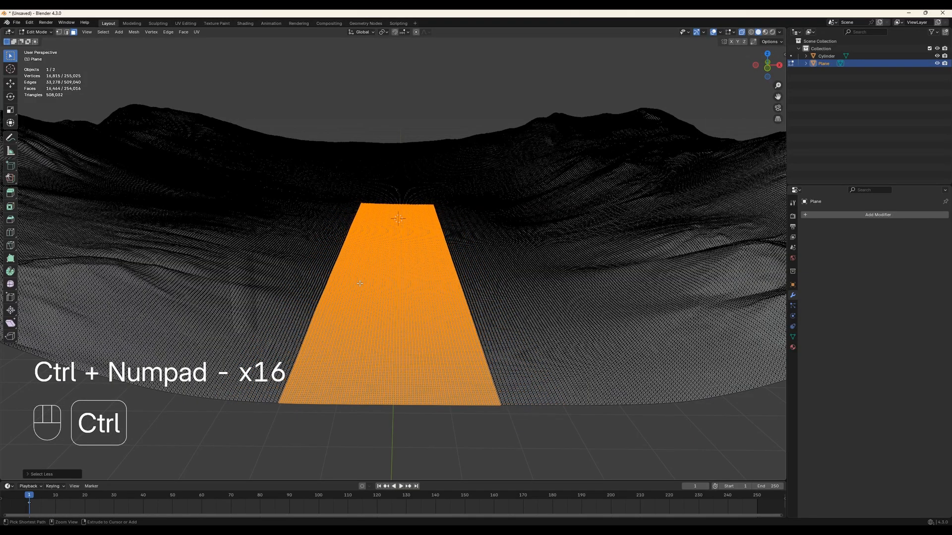
- Flatten the narrower valley-floor strip by scaling it to 0 along Z
{"action": "key", "text": "s"}
{"action": "key", "text": "z"}
{"action": "key", "text": "KP_0"}
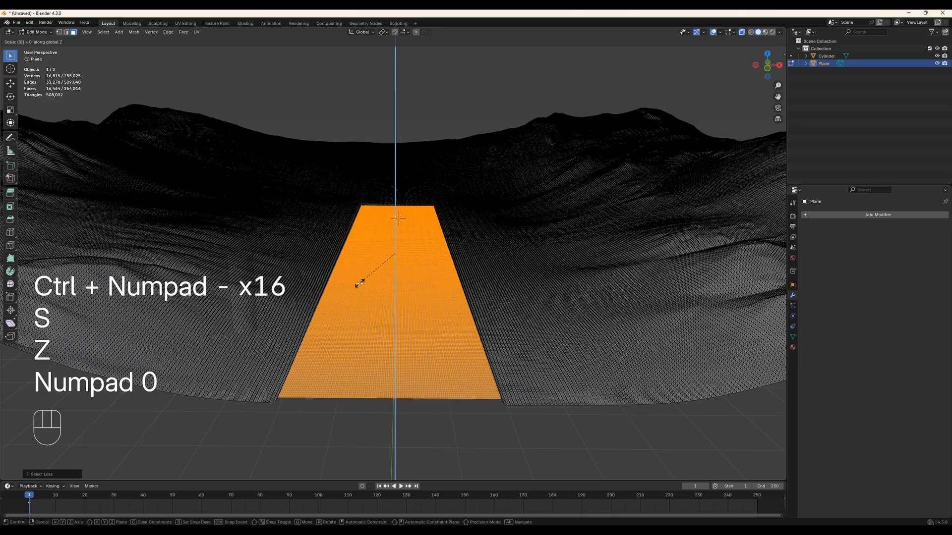
{"action": "key", "text": "KP_Enter"}
- Lower the flattened strip about 0.1 m along Z and check it on the terrain in Object Mode
{"action": "middle_click_drag", "start_coordinate": [403, 348], "coordinate": [448, 329]}
{"action": "key", "text": "g"}
{"action": "key", "text": "z"}
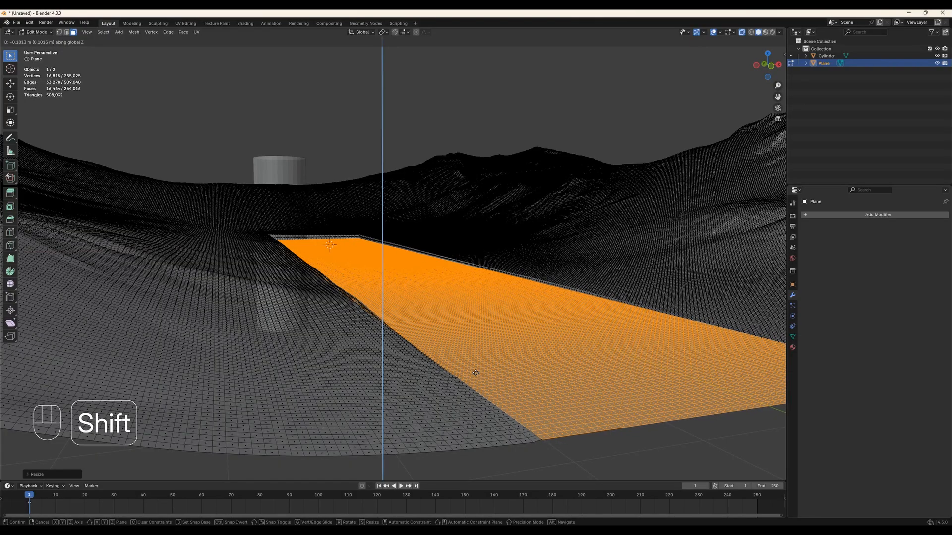
{"action": "left_click", "coordinate": [474, 374]}
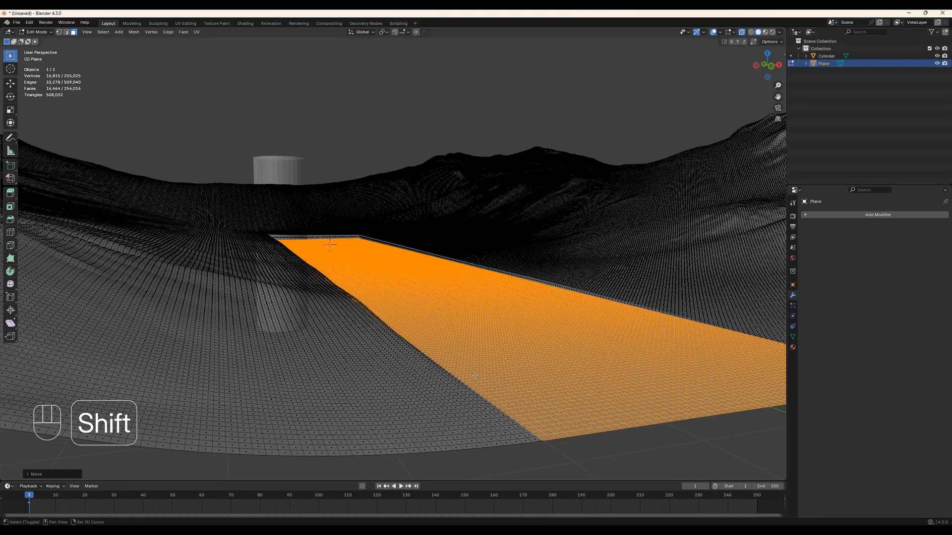
{"action": "key", "text": "Tab"}
{"action": "middle_click_drag", "start_coordinate": [428, 336], "coordinate": [435, 291]}
- Put the terrain in Sculpt Mode and choose the Smooth brush with a radius of 170 px
{"action": "left_click", "coordinate": [435, 290]}
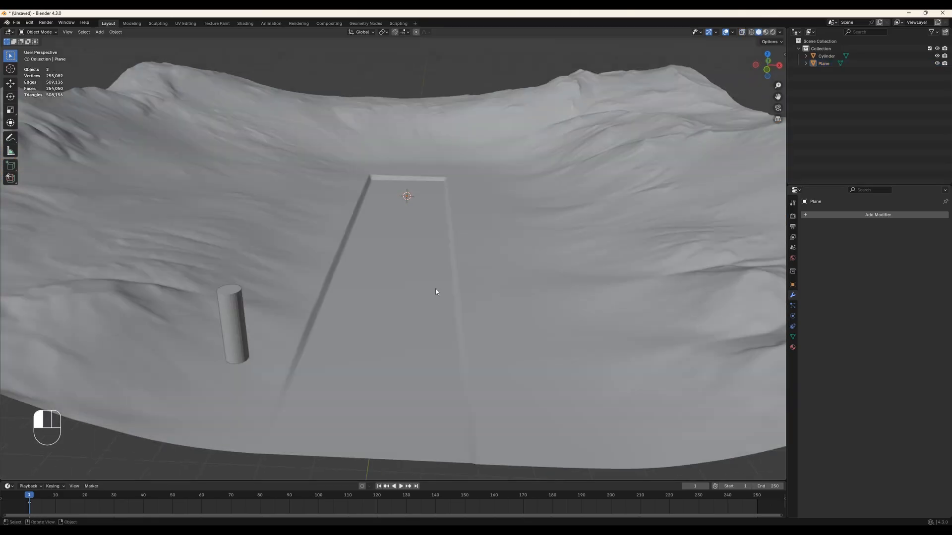
{"action": "left_click", "coordinate": [43, 32]}
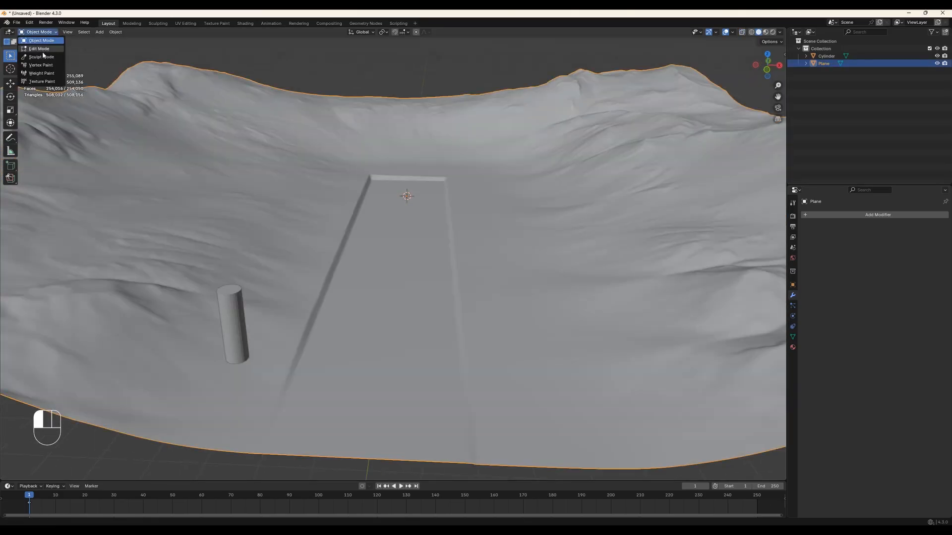
{"action": "left_click", "coordinate": [38, 53]}
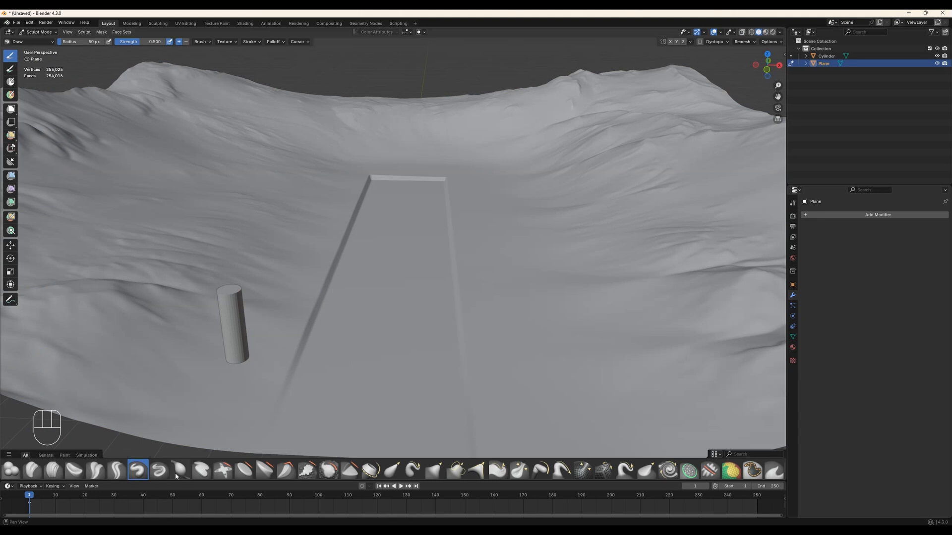
{"action": "left_click", "coordinate": [40, 42]}
{"action": "left_click", "coordinate": [49, 42]}
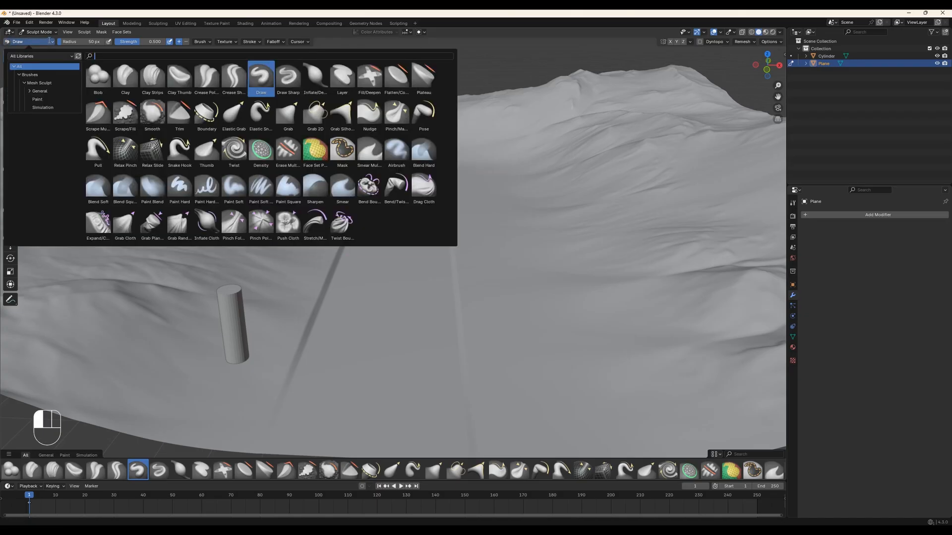
{"action": "type", "text": "smoo"}
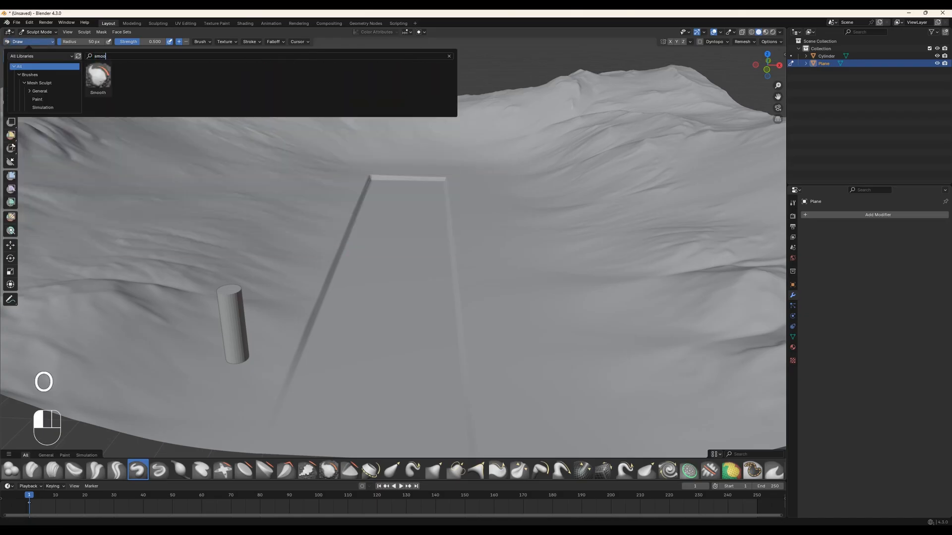
{"action": "left_click", "coordinate": [98, 77]}
{"action": "left_click_drag", "start_coordinate": [63, 45], "coordinate": [79, 45]}
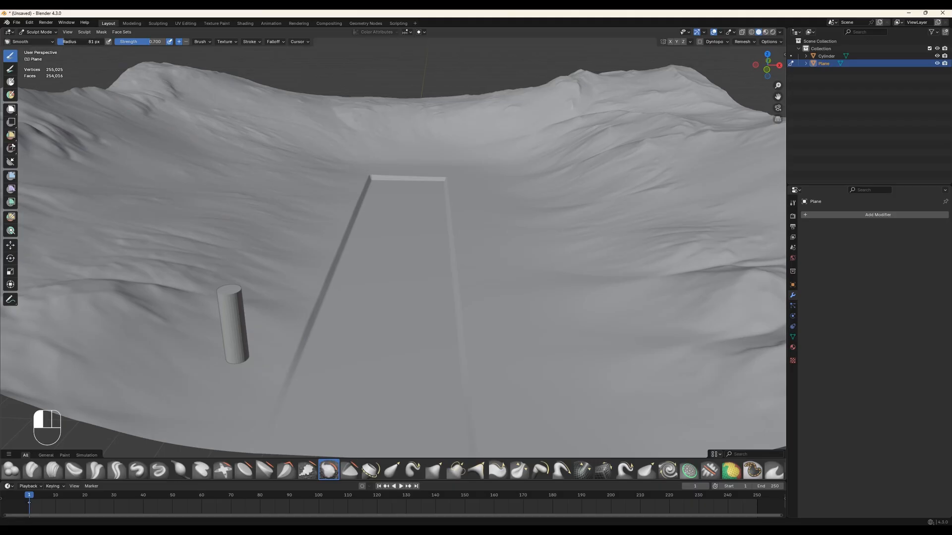
- Smooth the stepped side and far edges of the flattened strip into the surrounding slopes and return to Object Mode
{"action": "left_click_drag", "start_coordinate": [269, 409], "coordinate": [321, 293]}
{"action": "left_click_drag", "start_coordinate": [324, 288], "coordinate": [358, 204]}
{"action": "mouse_move", "coordinate": [389, 185]}
{"action": "middle_mouse_down", "text": "alt"}
{"action": "mouse_move", "coordinate": [374, 228]}
{"action": "mouse_move", "coordinate": [397, 195]}
{"action": "mouse_move", "coordinate": [371, 239]}
{"action": "mouse_move", "coordinate": [385, 256]}
{"action": "mouse_move", "coordinate": [350, 256]}
{"action": "mouse_move", "coordinate": [355, 217]}
{"action": "middle_mouse_up", "text": "alt"}
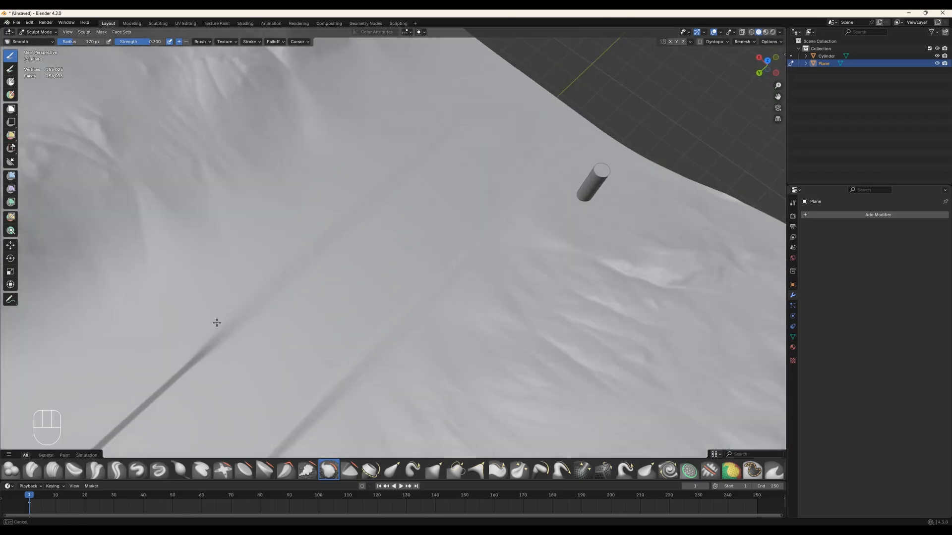
{"action": "mouse_move", "coordinate": [217, 359]}
{"action": "middle_mouse_down", "text": "alt"}
{"action": "mouse_move", "coordinate": [244, 345]}
{"action": "mouse_move", "coordinate": [251, 365]}
{"action": "mouse_move", "coordinate": [183, 304]}
{"action": "mouse_move", "coordinate": [344, 297]}
{"action": "mouse_move", "coordinate": [375, 318]}
{"action": "mouse_move", "coordinate": [361, 336]}
{"action": "middle_mouse_up", "text": "alt"}
{"action": "mouse_move", "coordinate": [408, 332]}
{"action": "left_mouse_down"}
{"action": "mouse_move", "coordinate": [295, 257]}
{"action": "mouse_move", "coordinate": [317, 157]}
{"action": "mouse_move", "coordinate": [326, 174]}
{"action": "mouse_move", "coordinate": [276, 280]}
{"action": "left_mouse_up"}
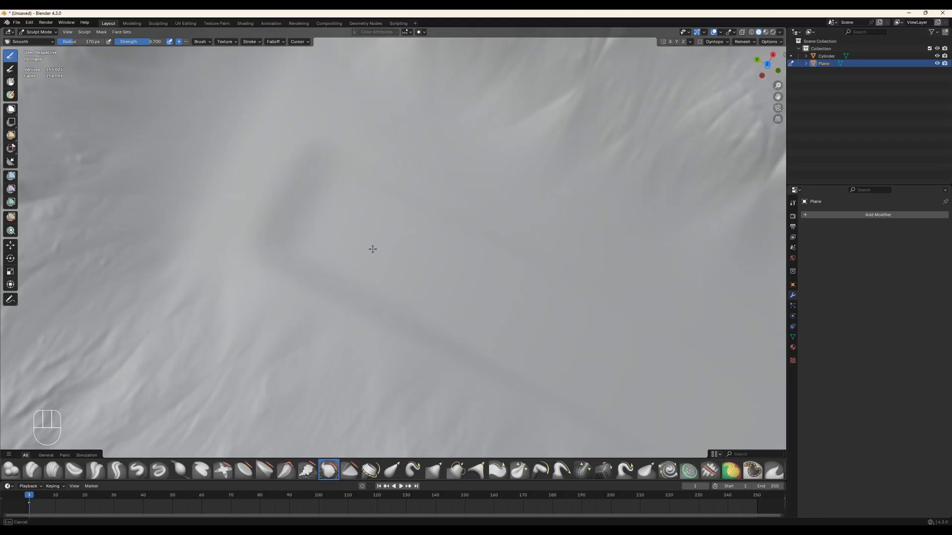
{"action": "mouse_move", "coordinate": [372, 249]}
{"action": "middle_mouse_down"}
{"action": "mouse_move", "coordinate": [329, 174]}
{"action": "mouse_move", "coordinate": [357, 209]}
{"action": "mouse_move", "coordinate": [333, 270]}
{"action": "mouse_move", "coordinate": [425, 207]}
{"action": "middle_mouse_up"}
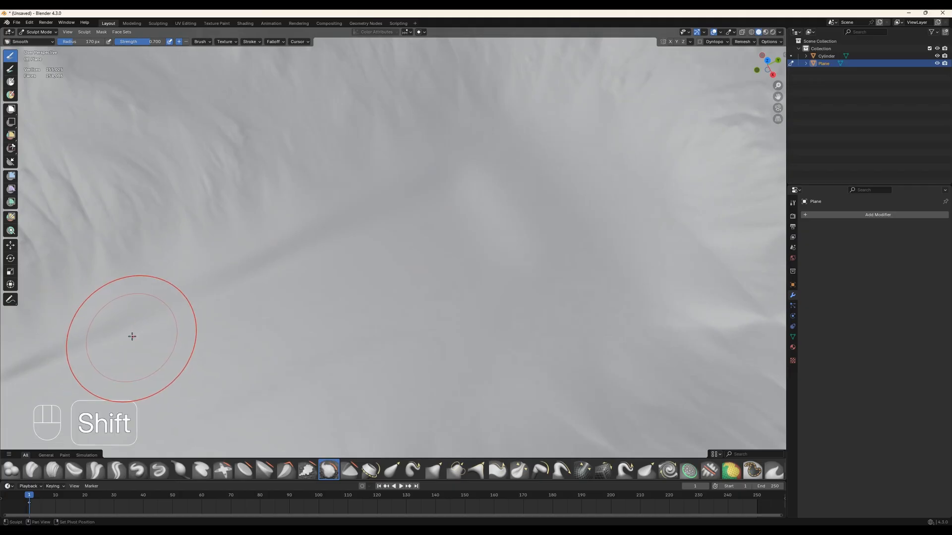
{"action": "mouse_move", "coordinate": [132, 336]}
{"action": "middle_mouse_down", "text": "shift"}
{"action": "mouse_move", "coordinate": [278, 293]}
{"action": "mouse_move", "coordinate": [259, 285]}
{"action": "middle_mouse_up", "text": "shift"}
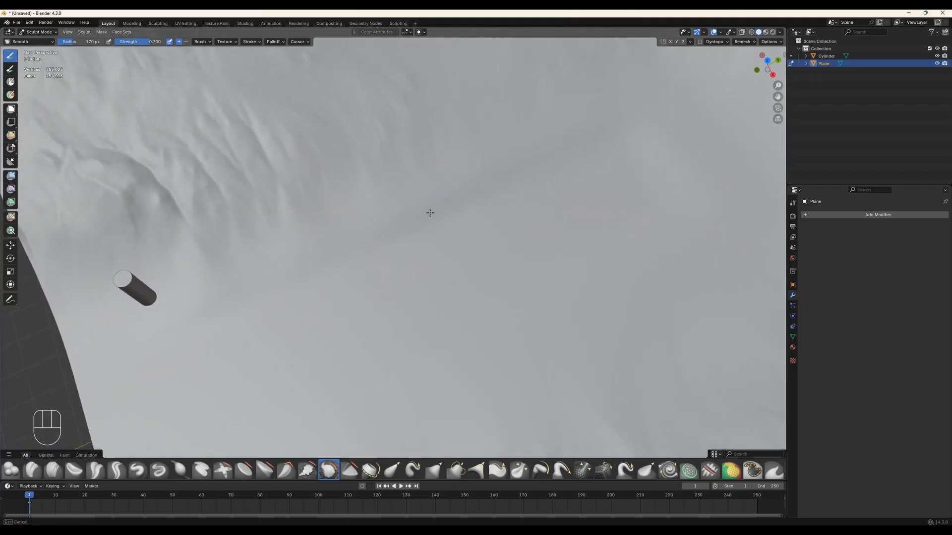
{"action": "middle_click_drag", "start_coordinate": [427, 292], "coordinate": [399, 216], "text": "shift"}
{"action": "middle_click_drag", "start_coordinate": [347, 262], "coordinate": [424, 260]}
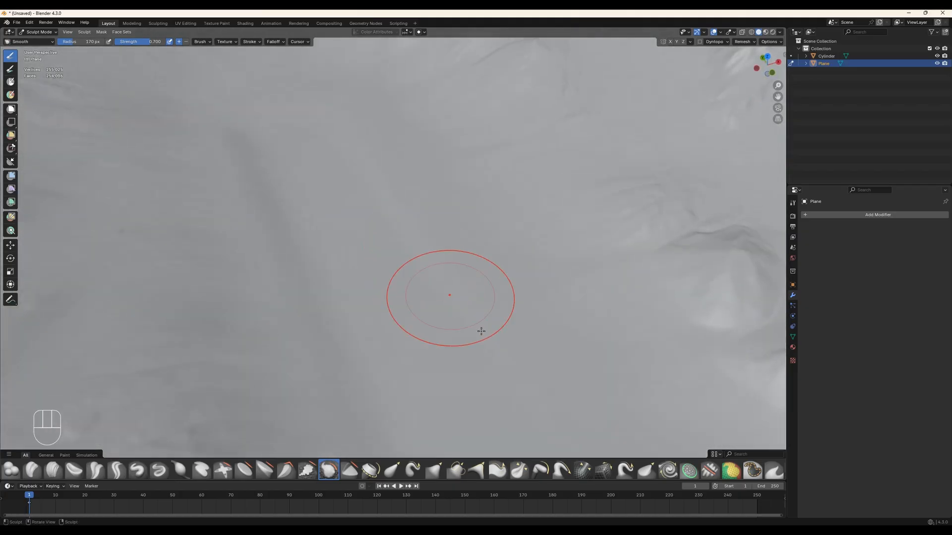
{"action": "left_click_drag", "start_coordinate": [481, 331], "coordinate": [404, 219]}
{"action": "left_click_drag", "start_coordinate": [387, 157], "coordinate": [380, 163]}
{"action": "mouse_move", "coordinate": [380, 163]}
{"action": "middle_mouse_down", "text": "shift"}
{"action": "mouse_move", "coordinate": [406, 240]}
{"action": "mouse_move", "coordinate": [434, 276]}
{"action": "middle_mouse_up", "text": "shift"}
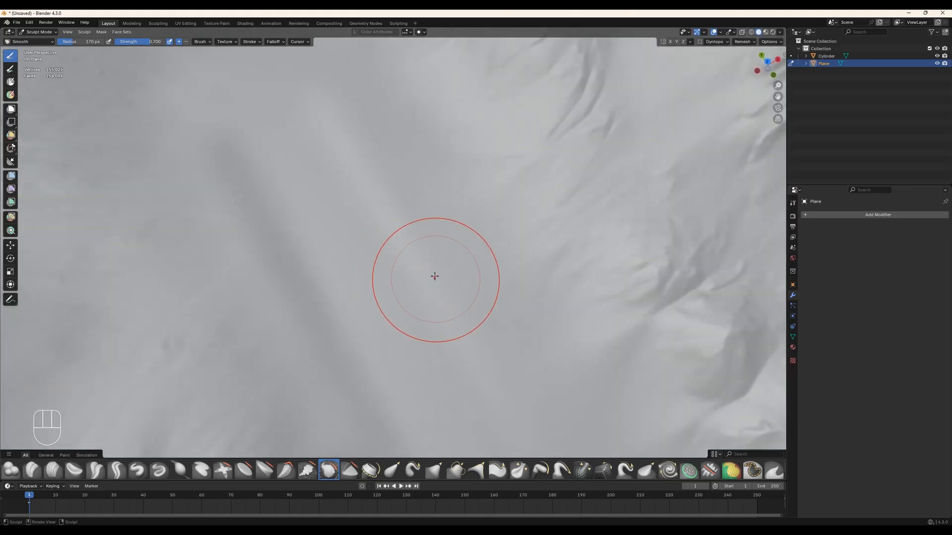
{"action": "left_click_drag", "start_coordinate": [434, 277], "coordinate": [399, 231]}
{"action": "left_click_drag", "start_coordinate": [280, 259], "coordinate": [382, 346]}
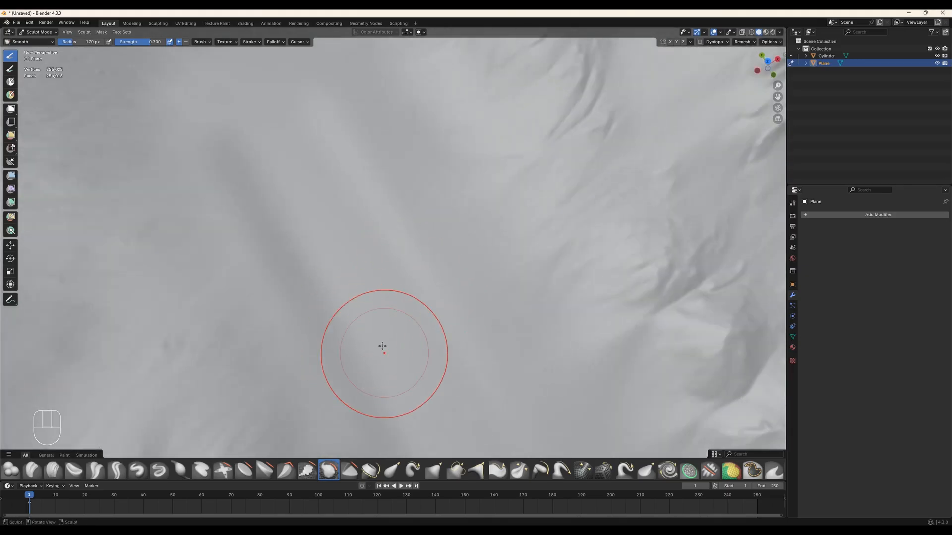
{"action": "mouse_move", "coordinate": [382, 346]}
{"action": "middle_mouse_down"}
{"action": "mouse_move", "coordinate": [357, 291]}
{"action": "mouse_move", "coordinate": [361, 278]}
{"action": "mouse_move", "coordinate": [370, 296]}
{"action": "mouse_move", "coordinate": [295, 255]}
{"action": "mouse_move", "coordinate": [372, 312]}
{"action": "mouse_move", "coordinate": [353, 313]}
{"action": "middle_mouse_up"}
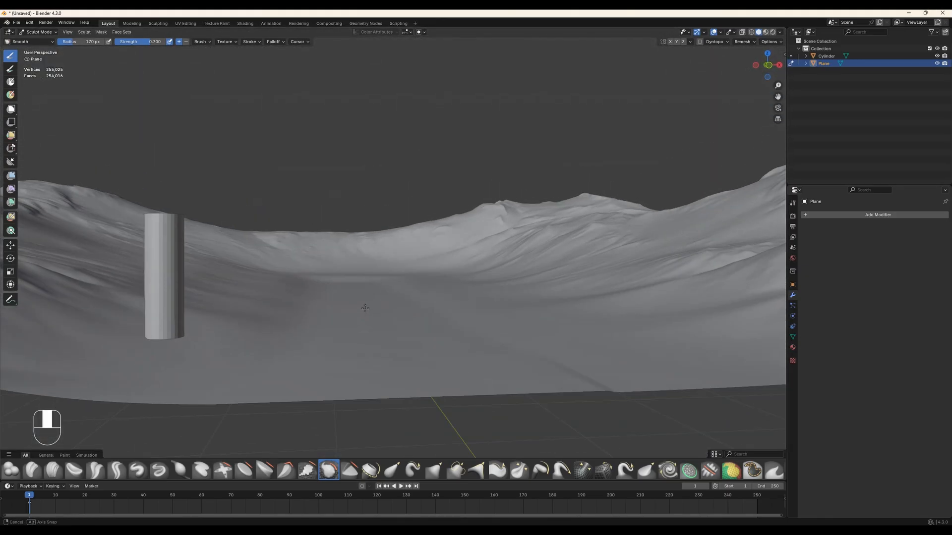
{"action": "left_click", "coordinate": [31, 42]}
{"action": "left_click", "coordinate": [39, 31]}
{"action": "left_click", "coordinate": [40, 52]}
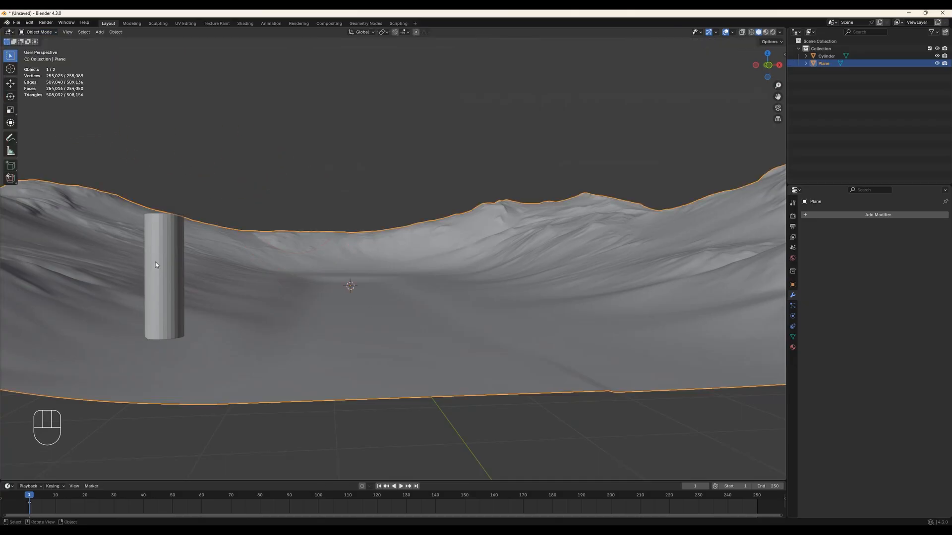
- Move the reference cylinder along X onto the valley floor and lower it along Z to meet the ground
{"action": "left_click", "coordinate": [164, 278]}
{"action": "key", "text": "y"}
{"action": "key", "text": "x"}
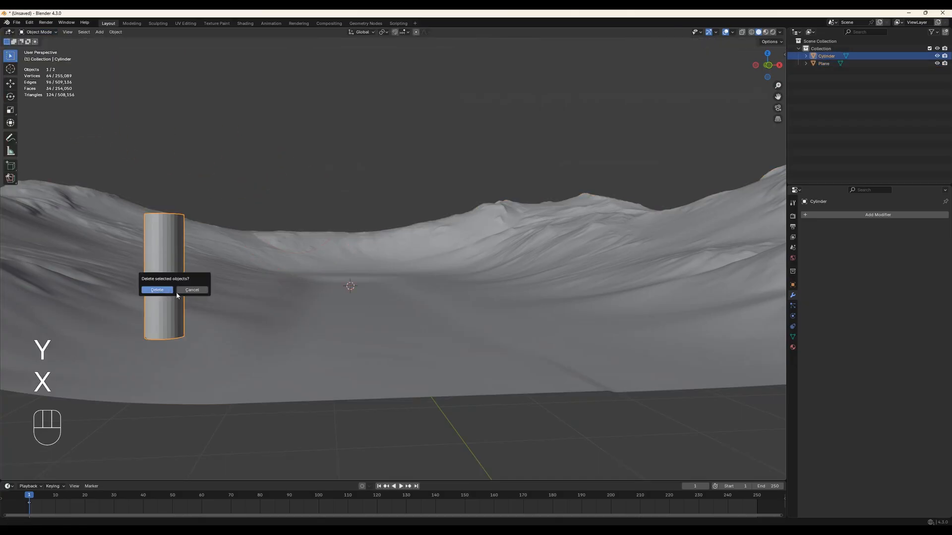
{"action": "key", "text": "g"}
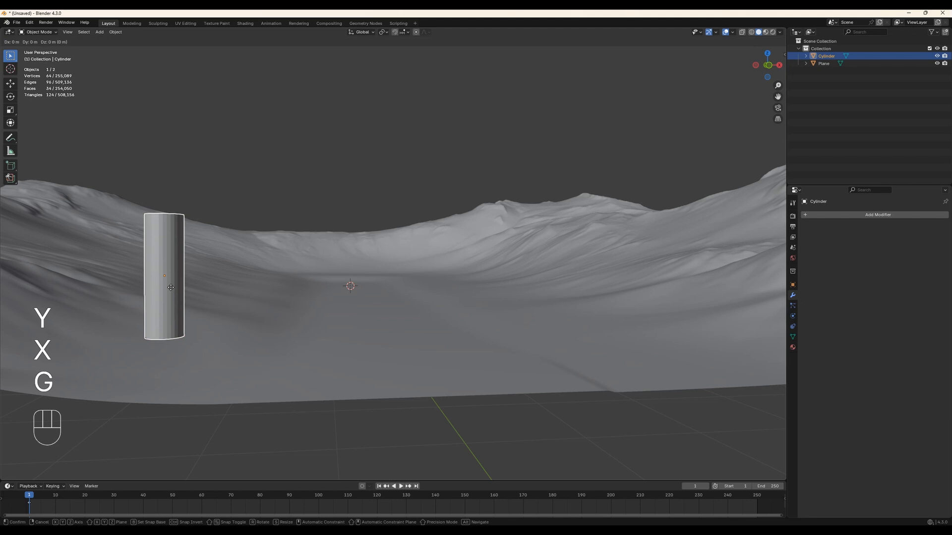
{"action": "key", "text": "x"}
{"action": "left_click", "coordinate": [362, 326]}
{"action": "middle_click_drag", "start_coordinate": [361, 327], "coordinate": [395, 321]}
{"action": "key", "text": "g"}
{"action": "key", "text": "z"}
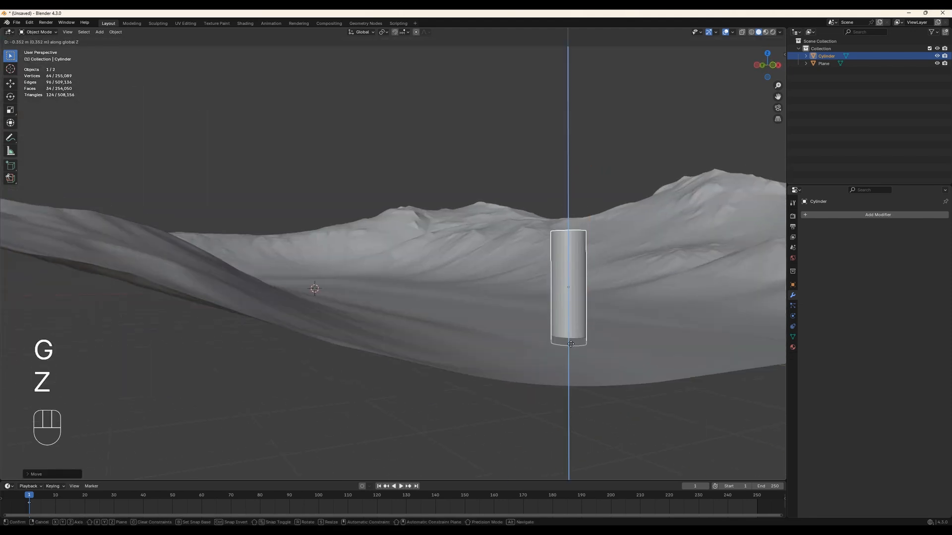
{"action": "left_click", "coordinate": [567, 324]}
- Shift the cylinder along X to the middle of the valley floor and compare its size with the terrain
{"action": "middle_click_drag", "start_coordinate": [566, 326], "coordinate": [493, 321]}
{"action": "middle_click_drag", "start_coordinate": [349, 369], "coordinate": [389, 345]}
{"action": "key", "text": "g"}
{"action": "key", "text": "x"}
{"action": "left_click", "coordinate": [396, 347]}
{"action": "middle_click_drag", "start_coordinate": [389, 345], "coordinate": [450, 362], "text": "shift"}
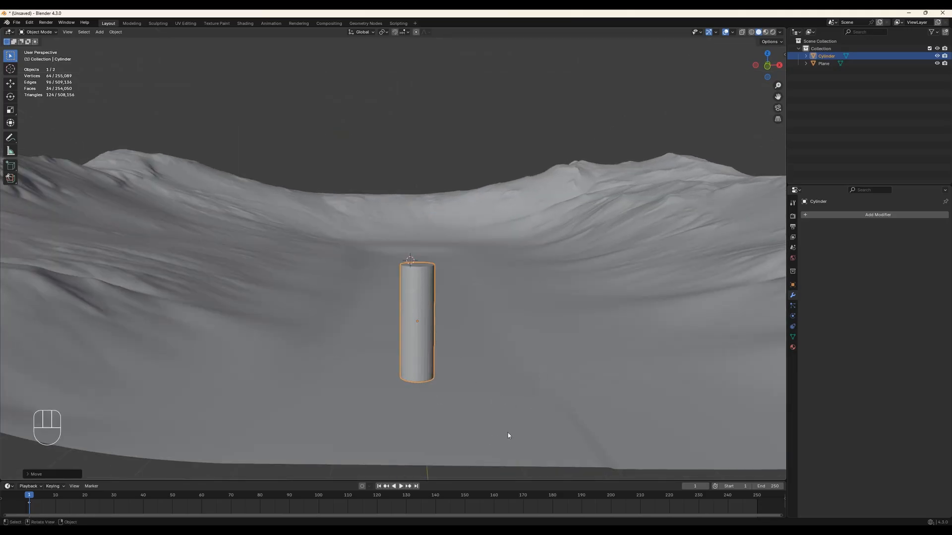
{"action": "middle_click_drag", "start_coordinate": [436, 343], "coordinate": [445, 360]}
{"action": "scroll", "coordinate": [435, 364], "scroll_direction": "down", "scroll_amount": 2}
- Delete the reference cylinder and look over the terrain from several angles
{"action": "left_click", "coordinate": [465, 398]}
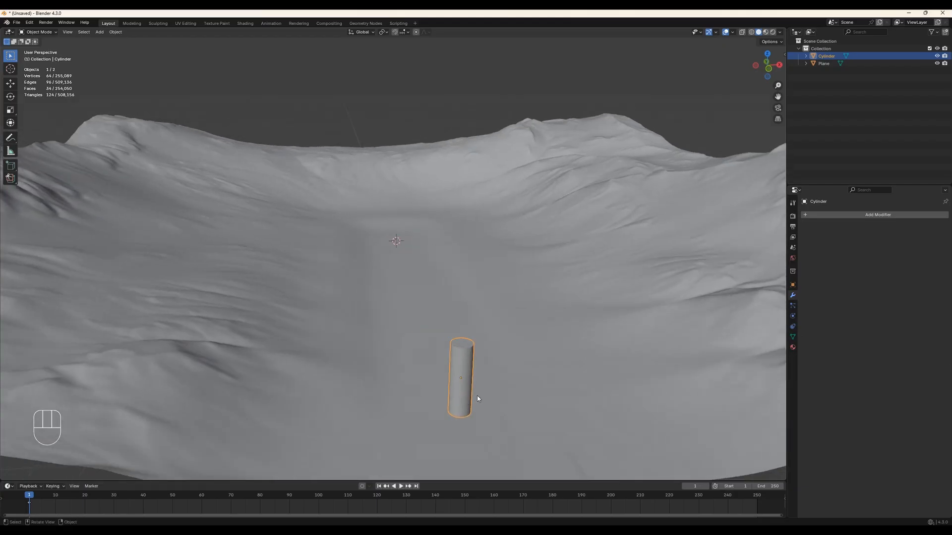
{"action": "key", "text": "x"}
{"action": "left_click", "coordinate": [478, 395]}
{"action": "scroll", "coordinate": [462, 347], "scroll_direction": "down", "scroll_amount": 6}
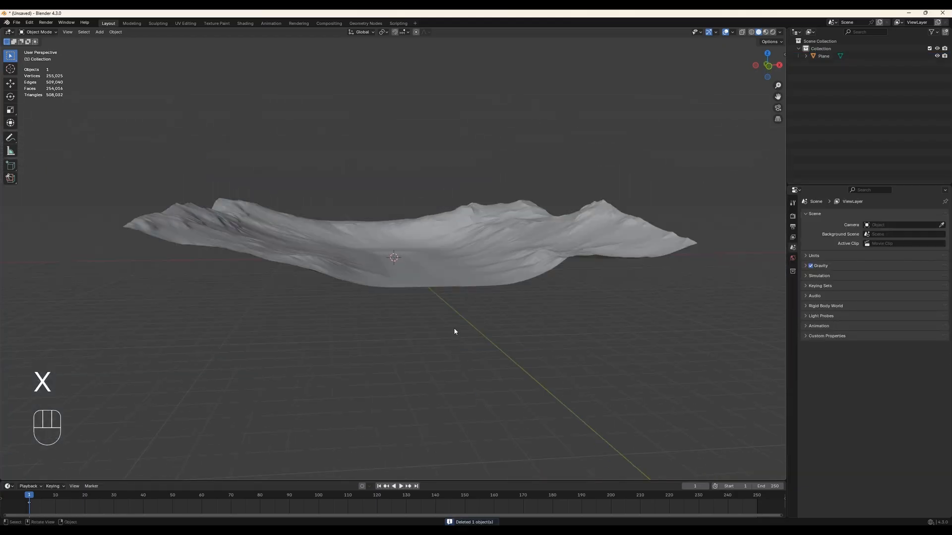
{"action": "middle_click_drag", "start_coordinate": [454, 331], "coordinate": [423, 336]}
{"action": "middle_click_drag", "start_coordinate": [431, 268], "coordinate": [439, 238]}
{"action": "scroll", "coordinate": [443, 293], "scroll_direction": "up", "scroll_amount": 4}
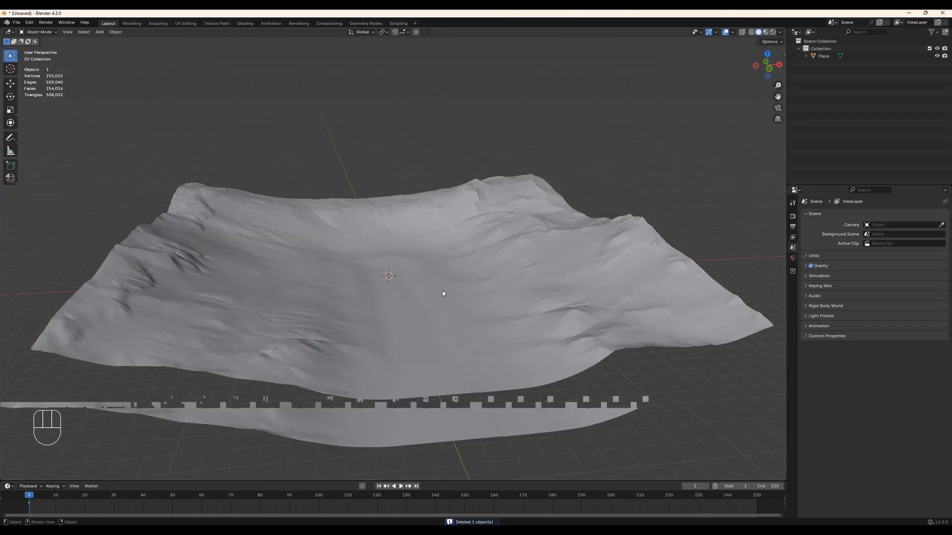
{"action": "middle_click_drag", "start_coordinate": [443, 293], "coordinate": [438, 276]}
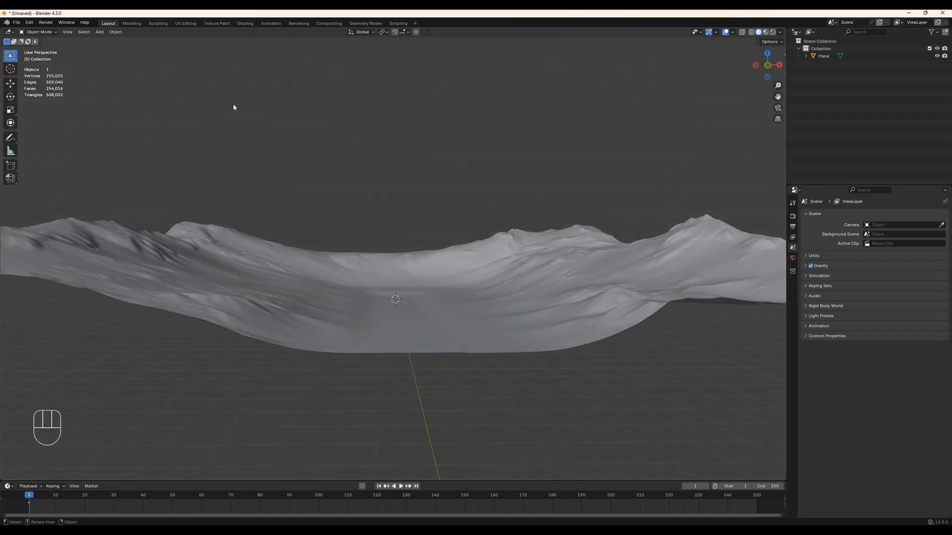
- Save the scene as "Silent Hill Terrain.blend" in the 01_Blender_Files folder
{"action": "left_click", "coordinate": [16, 23]}
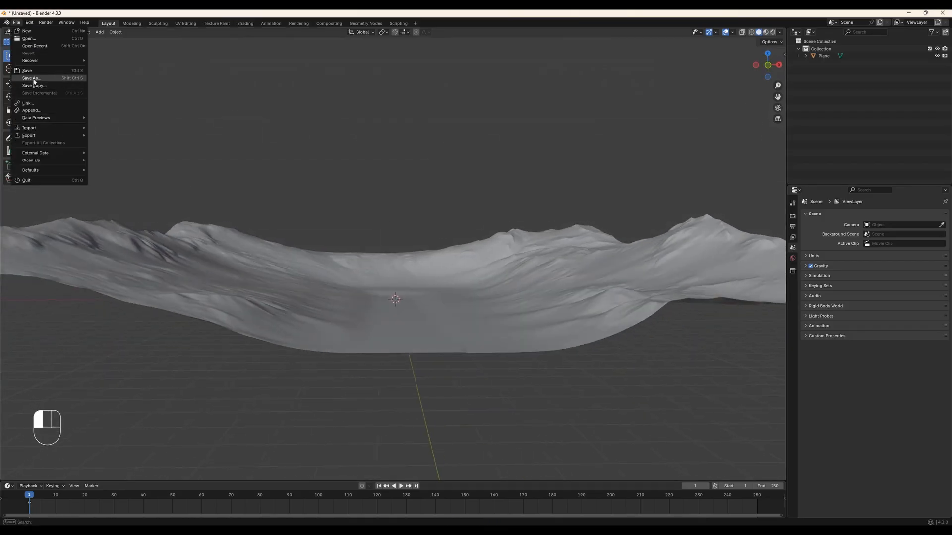
{"action": "left_click", "coordinate": [31, 79]}
{"action": "left_click", "coordinate": [386, 370]}
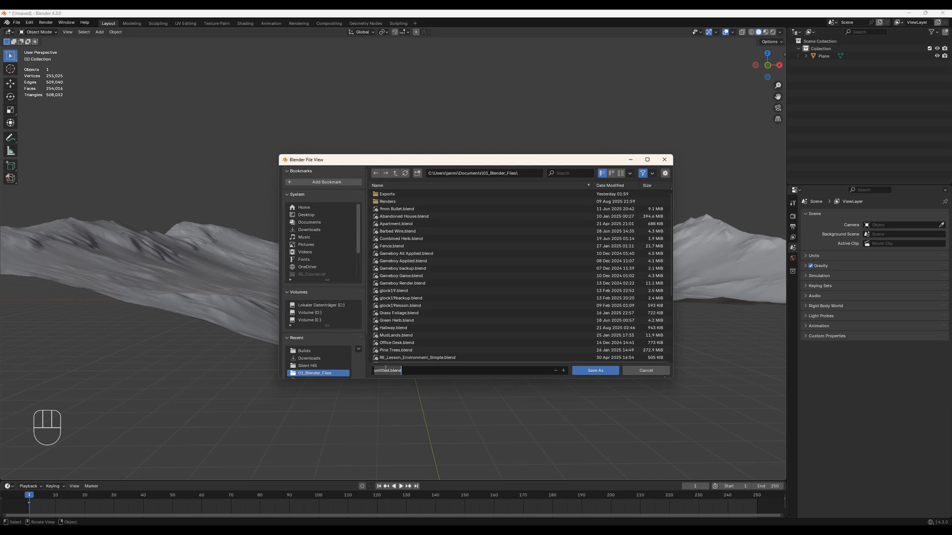
{"action": "type", "text": "S"}
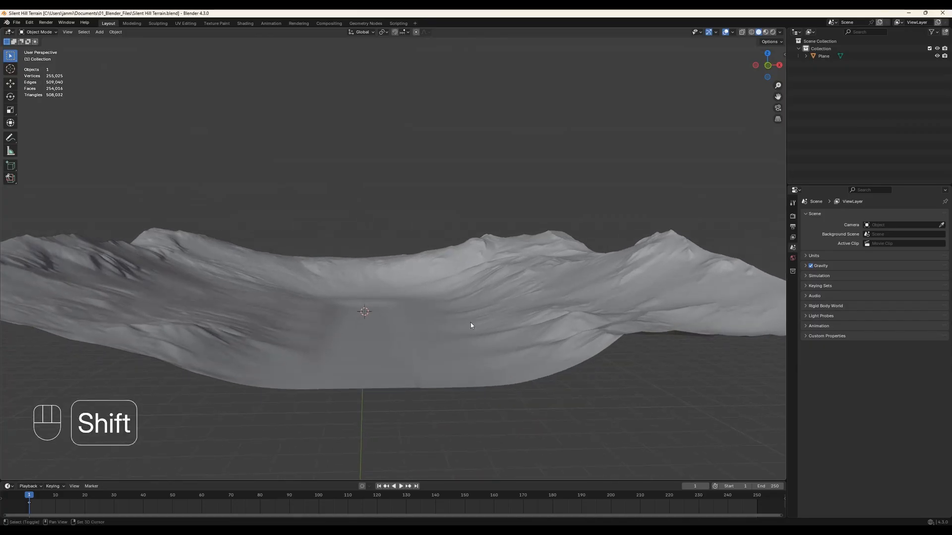
- Apply all transforms to the terrain plane
{"action": "middle_click_drag", "start_coordinate": [471, 325], "coordinate": [438, 276], "text": "shift"}
{"action": "scroll", "coordinate": [424, 277], "scroll_direction": "up", "scroll_amount": 3}
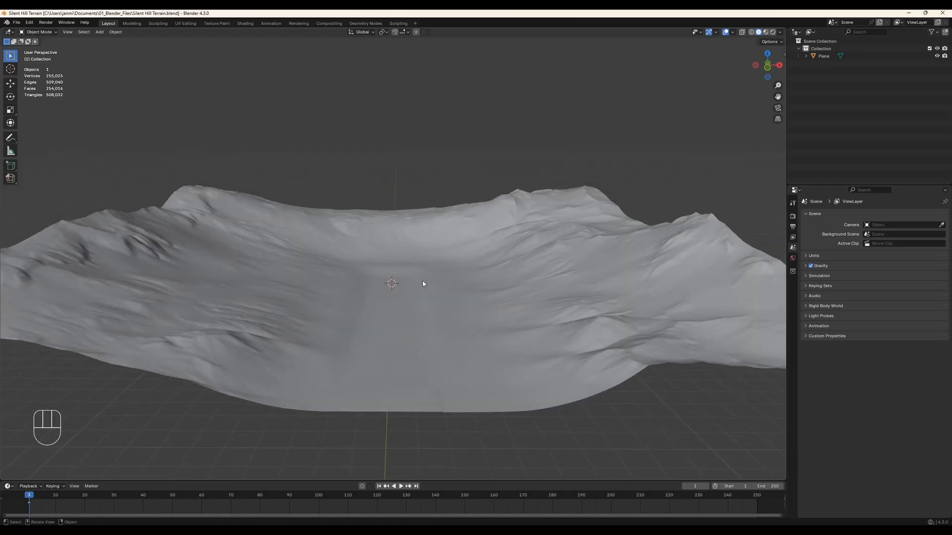
{"action": "scroll", "coordinate": [386, 313], "scroll_direction": "down", "scroll_amount": 2}
{"action": "left_click", "coordinate": [330, 298]}
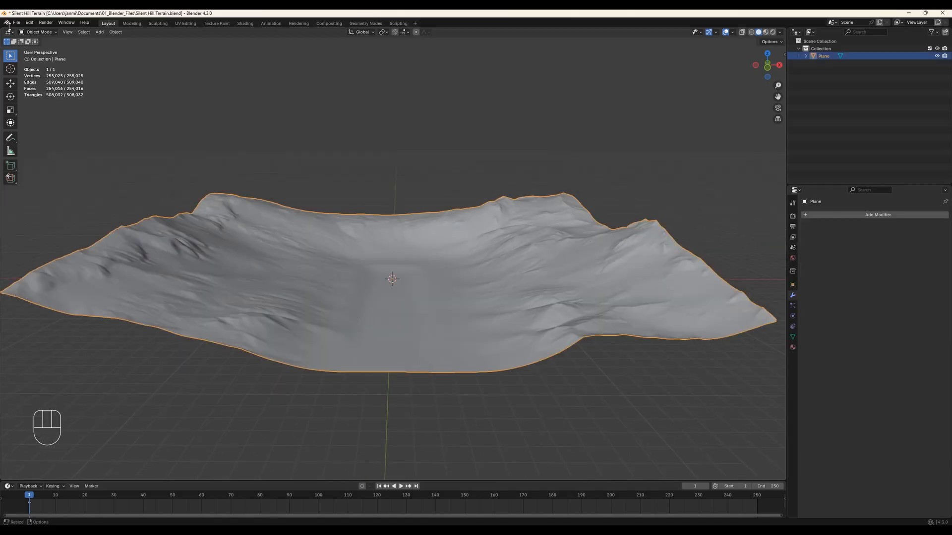
{"action": "key", "text": "ctrl+a"}
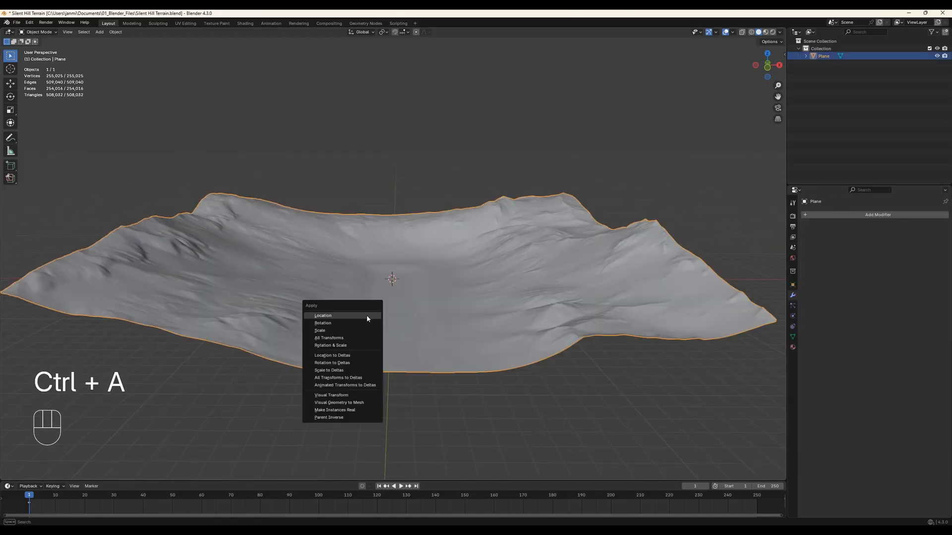
{"action": "left_click", "coordinate": [372, 338]}
{"action": "left_click", "coordinate": [386, 334]}
{"action": "left_click", "coordinate": [386, 334]}
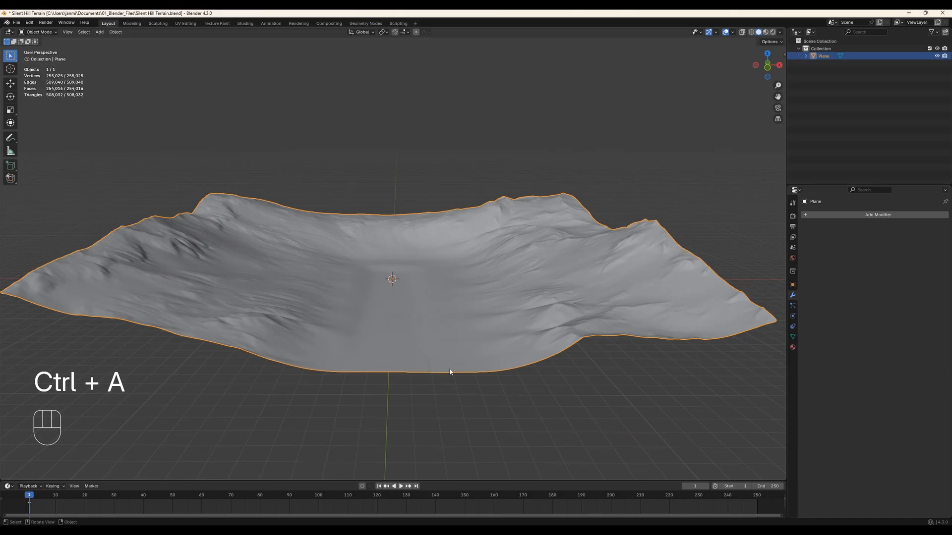
{"action": "key", "text": "ctrl+a"}
{"action": "left_click", "coordinate": [412, 347]}
- Select every face of the terrain mesh in Edit Mode and return to Object Mode
{"action": "key", "text": "Tab"}
{"action": "key", "text": "Tab"}
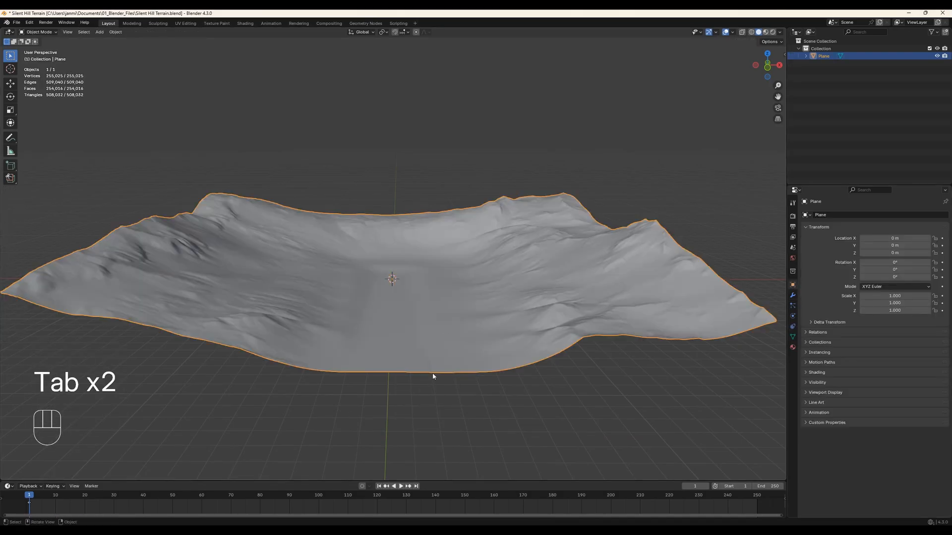
{"action": "left_click", "coordinate": [367, 325]}
{"action": "key", "text": "Tab"}
{"action": "key", "text": "a"}
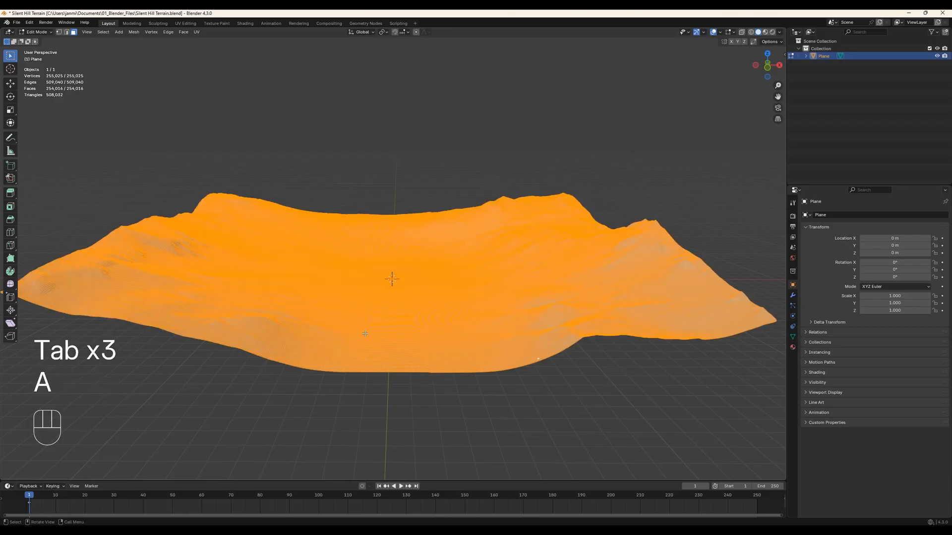
{"action": "key", "text": "Tab"}
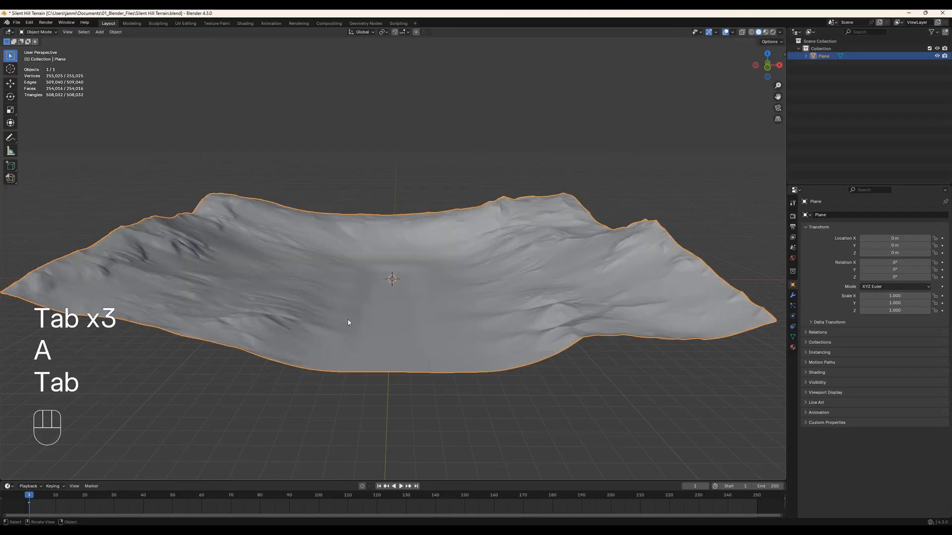
- Switch to the UV Editing workspace and look at the terrain from the top and at an angle
{"action": "left_click", "coordinate": [185, 23]}
{"action": "scroll", "coordinate": [489, 291], "scroll_direction": "down", "scroll_amount": 3}
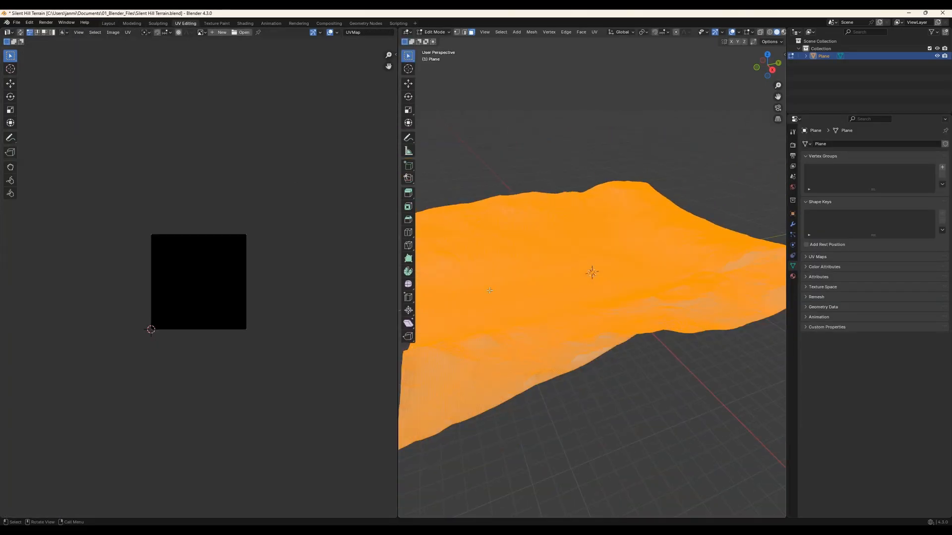
{"action": "key", "text": "KP_7"}
{"action": "scroll", "coordinate": [564, 312], "scroll_direction": "down", "scroll_amount": 2}
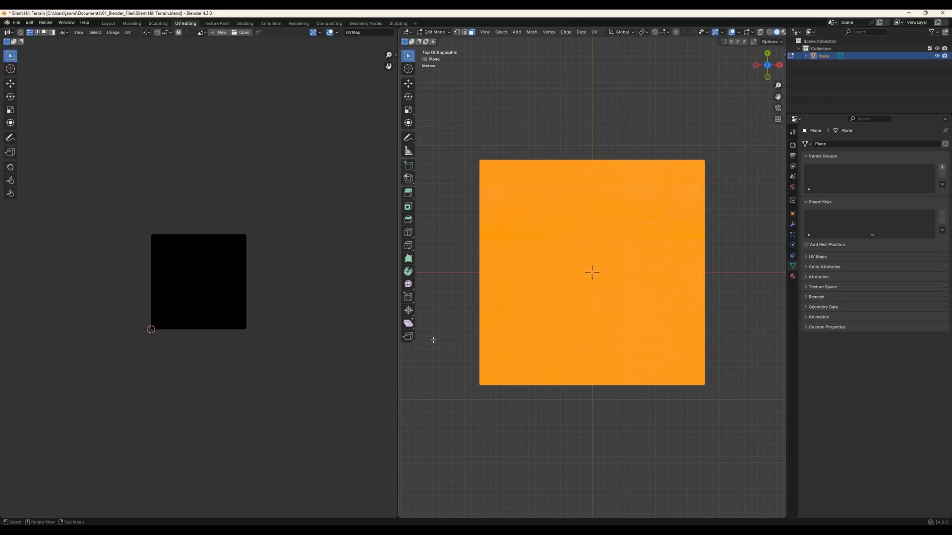
{"action": "middle_click_drag", "start_coordinate": [563, 338], "coordinate": [566, 229]}
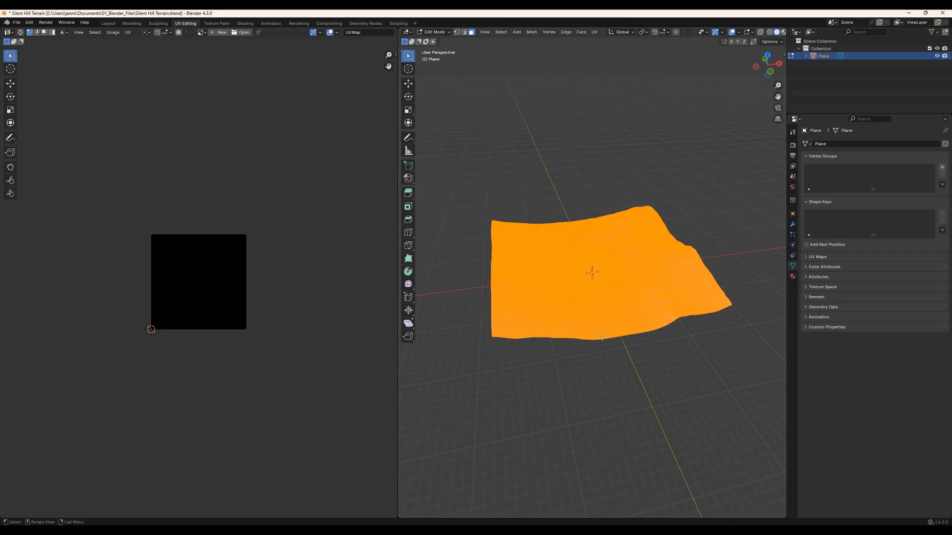
{"action": "middle_click_drag", "start_coordinate": [602, 337], "coordinate": [616, 306]}
{"action": "scroll", "coordinate": [616, 319], "scroll_direction": "up", "scroll_amount": 4}
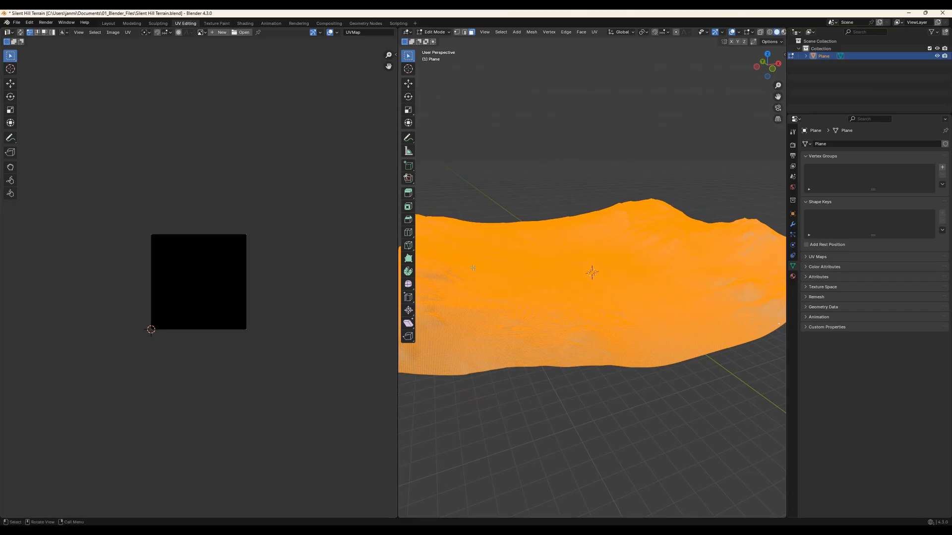
- Select the terrain's entire UV layout and scale it up uniformly about 18 times
{"action": "left_click", "coordinate": [434, 32]}
{"action": "key", "text": "a"}
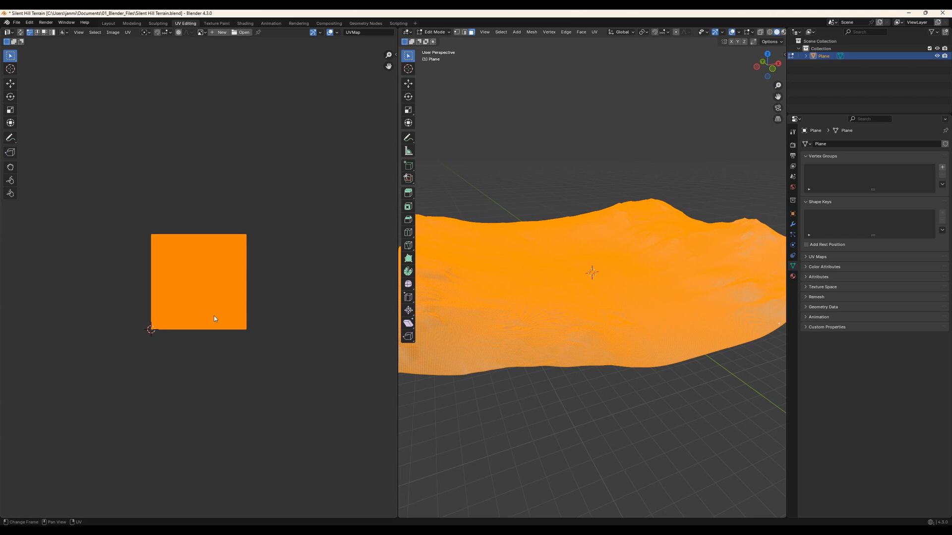
{"action": "type", "text": "s20"}
{"action": "key", "text": "Return"}
{"action": "scroll", "coordinate": [218, 305], "scroll_direction": "down", "scroll_amount": 5}
{"action": "scroll", "coordinate": [217, 306], "scroll_direction": "down", "scroll_amount": 5}
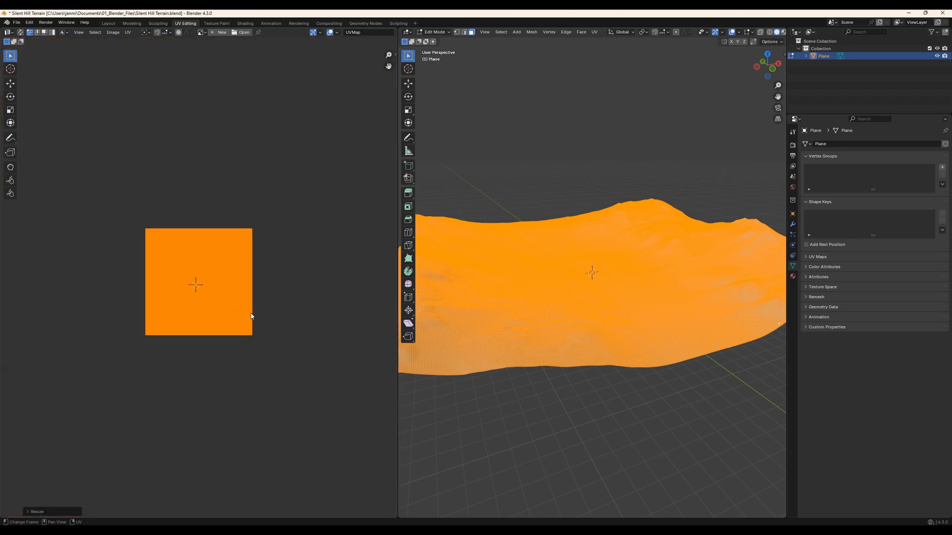
{"action": "scroll", "coordinate": [239, 277], "scroll_direction": "up", "scroll_amount": 2}
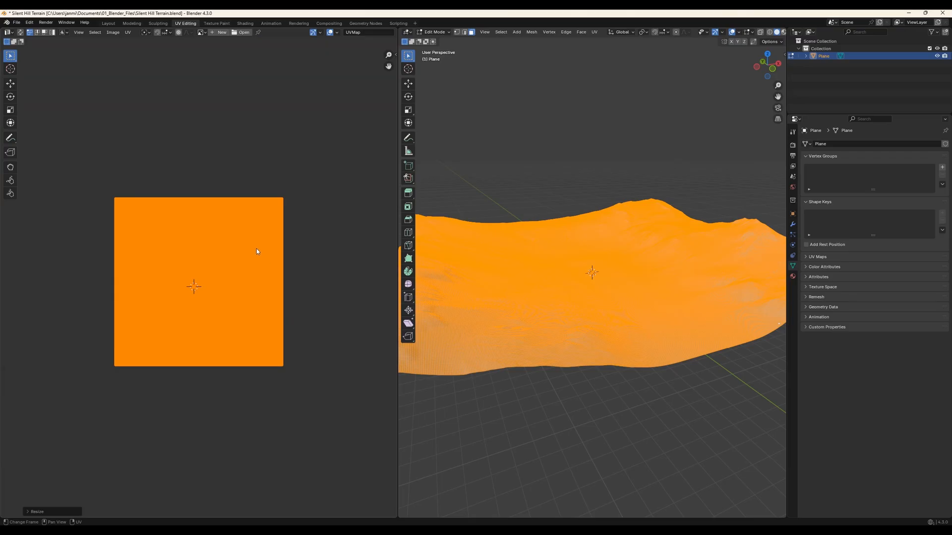
- Move the enlarged UV layout down and sideways so its upper corner sits just below the UV tile
{"action": "key", "text": "g"}
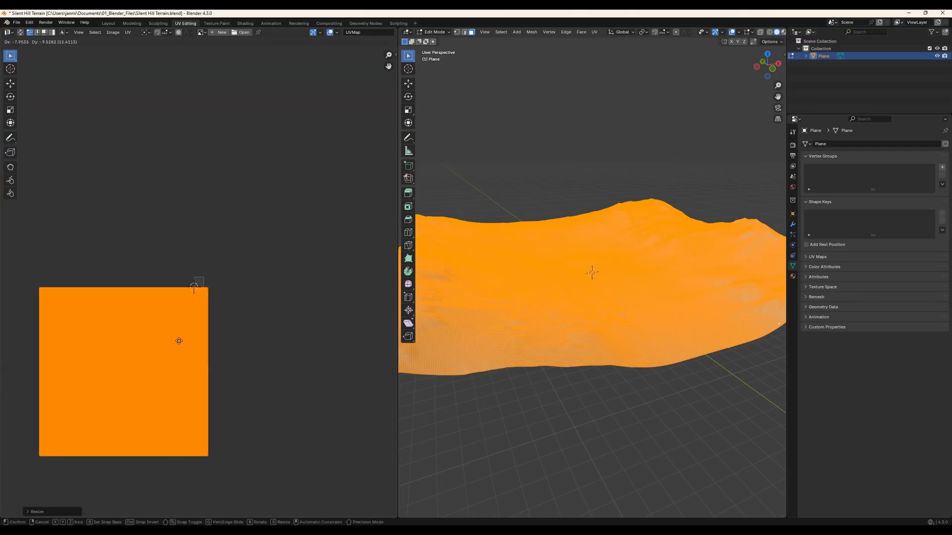
{"action": "left_click", "coordinate": [177, 337]}
{"action": "scroll", "coordinate": [190, 304], "scroll_direction": "up", "scroll_amount": 2}
{"action": "scroll", "coordinate": [188, 301], "scroll_direction": "up", "scroll_amount": 4}
{"action": "middle_click_drag", "start_coordinate": [182, 293], "coordinate": [242, 225]}
{"action": "scroll", "coordinate": [232, 263], "scroll_direction": "up", "scroll_amount": 4}
{"action": "middle_click_drag", "start_coordinate": [269, 177], "coordinate": [193, 229]}
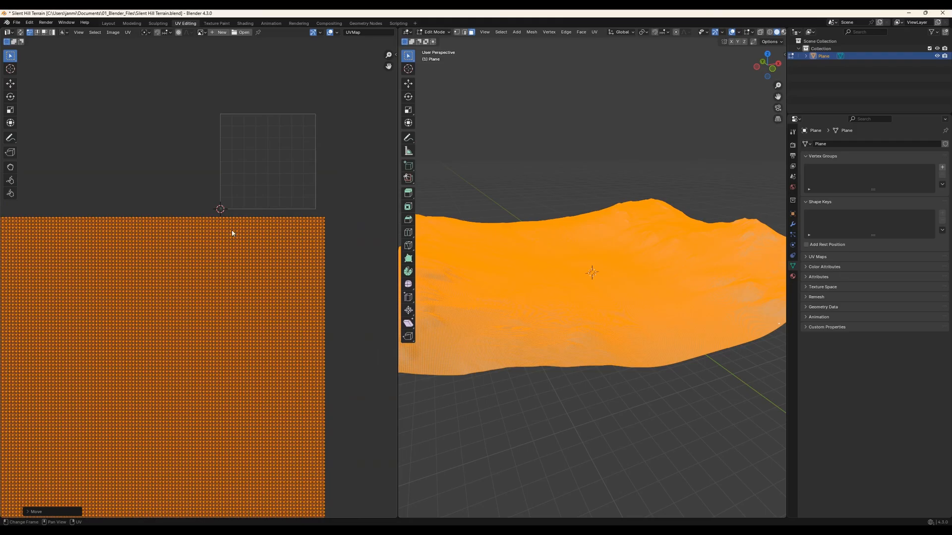
- With UV sync selection turned on, select a tile-sized corner patch of the UV layout and examine its size on the terrain
{"action": "left_click_drag", "start_coordinate": [216, 316], "coordinate": [337, 208]}
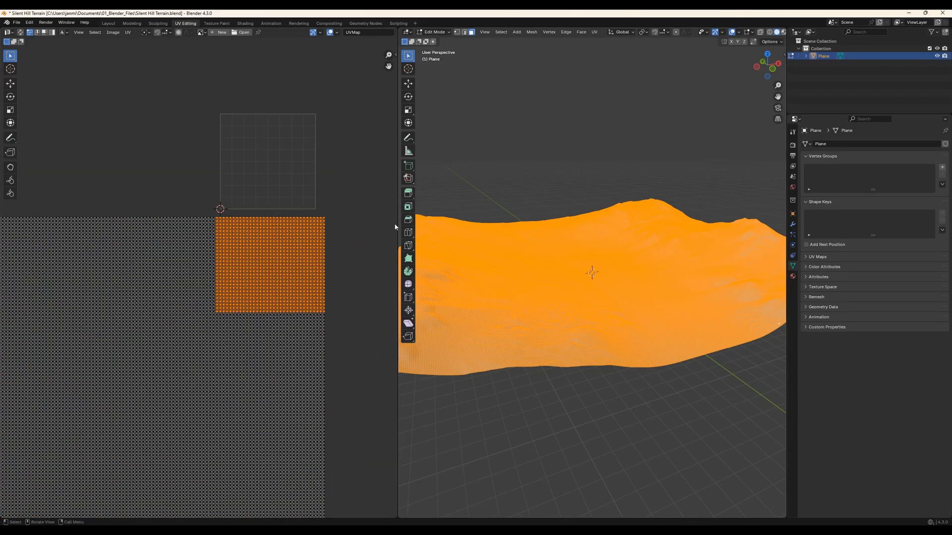
{"action": "left_click", "coordinate": [19, 33]}
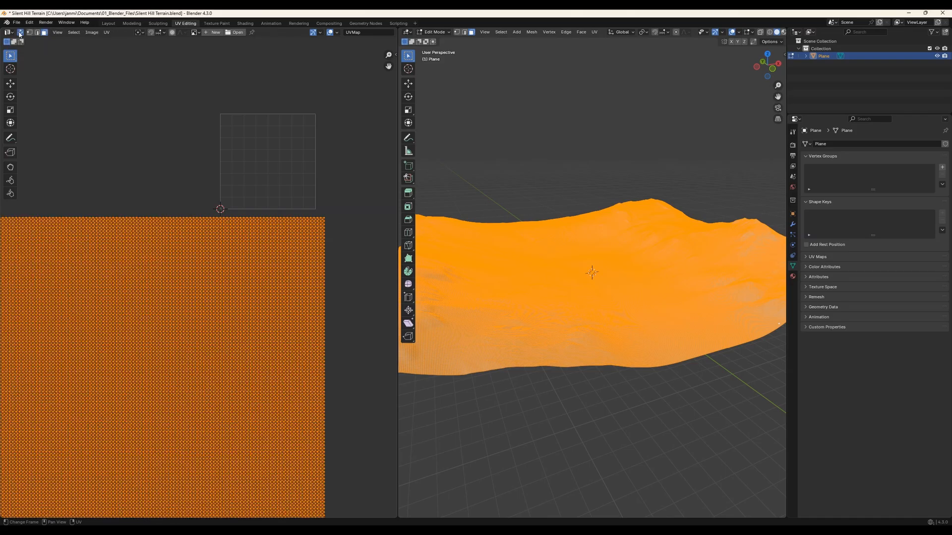
{"action": "key", "text": "alt+a"}
{"action": "left_click_drag", "start_coordinate": [223, 306], "coordinate": [326, 212]}
{"action": "left_click_drag", "start_coordinate": [217, 309], "coordinate": [338, 216]}
{"action": "middle_click_drag", "start_coordinate": [728, 206], "coordinate": [558, 296]}
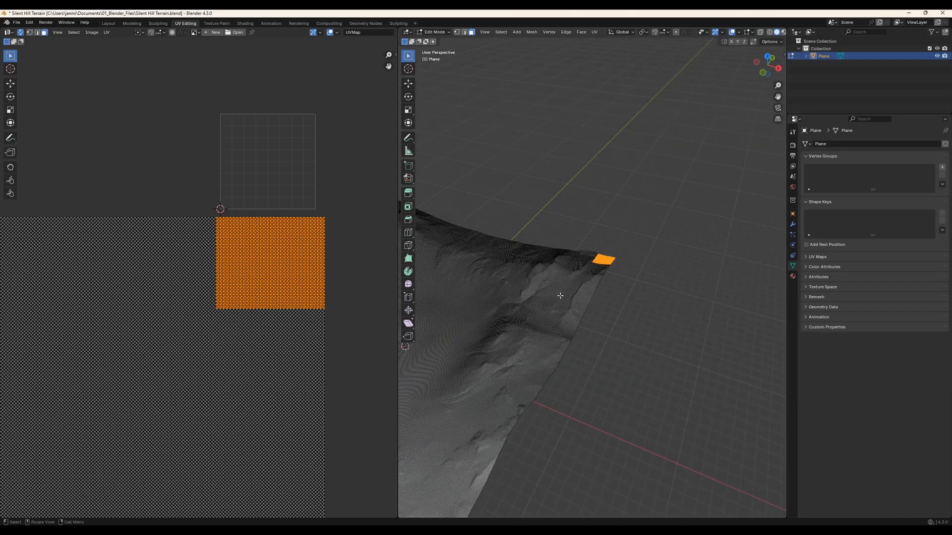
{"action": "scroll", "coordinate": [559, 295], "scroll_direction": "up", "scroll_amount": 8}
{"action": "middle_click_drag", "start_coordinate": [659, 278], "coordinate": [595, 278]}
{"action": "mouse_move", "coordinate": [595, 277]}
{"action": "middle_mouse_down", "text": "shift"}
{"action": "mouse_move", "coordinate": [732, 278]}
{"action": "mouse_move", "coordinate": [595, 263]}
{"action": "mouse_move", "coordinate": [587, 276]}
{"action": "middle_mouse_up", "text": "shift"}
{"action": "scroll", "coordinate": [587, 276], "scroll_direction": "up", "scroll_amount": 1}
{"action": "scroll", "coordinate": [274, 260], "scroll_direction": "down", "scroll_amount": 7}
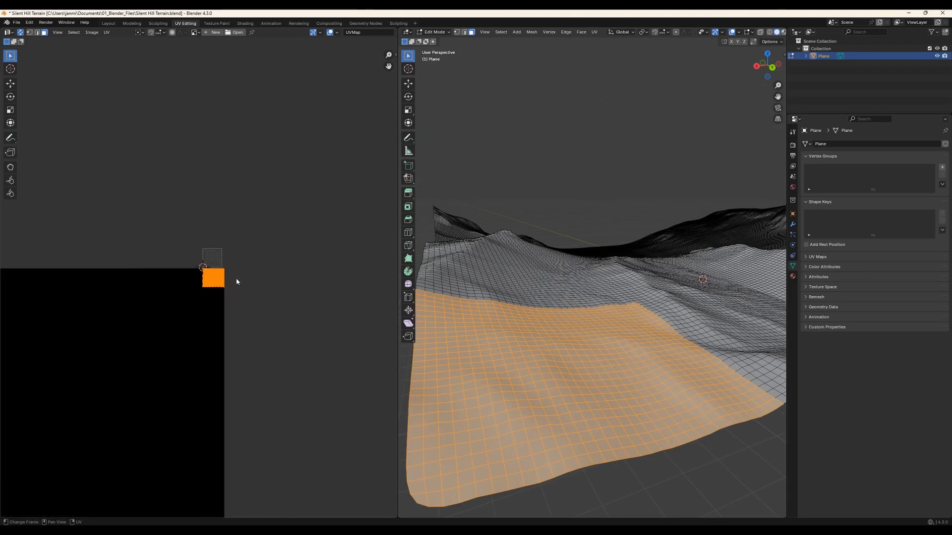
- Undo the last move of the UV layout
{"action": "key", "text": "a"}
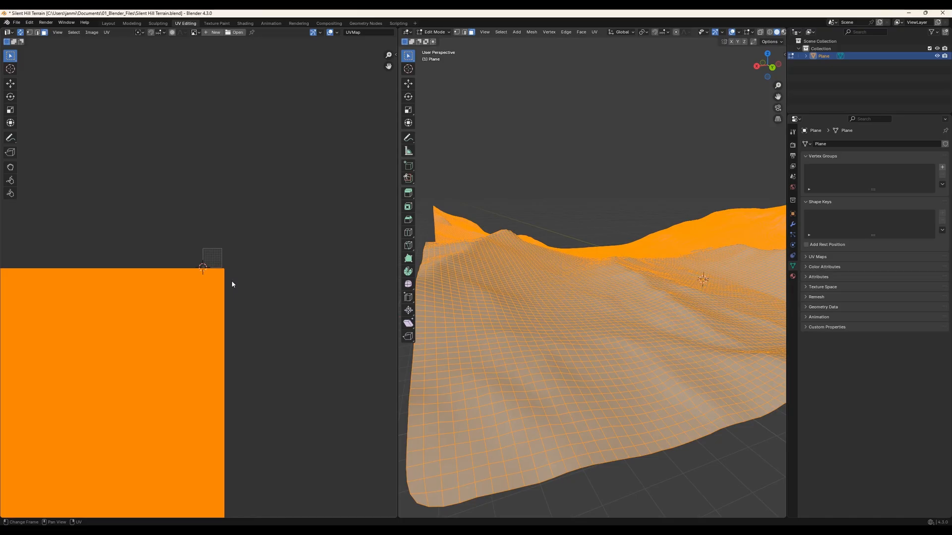
{"action": "key", "text": "ctrl+z"}
- Select the whole UV layout and scale it by 1.2
{"action": "key", "text": "a"}
{"action": "key", "text": "Home"}
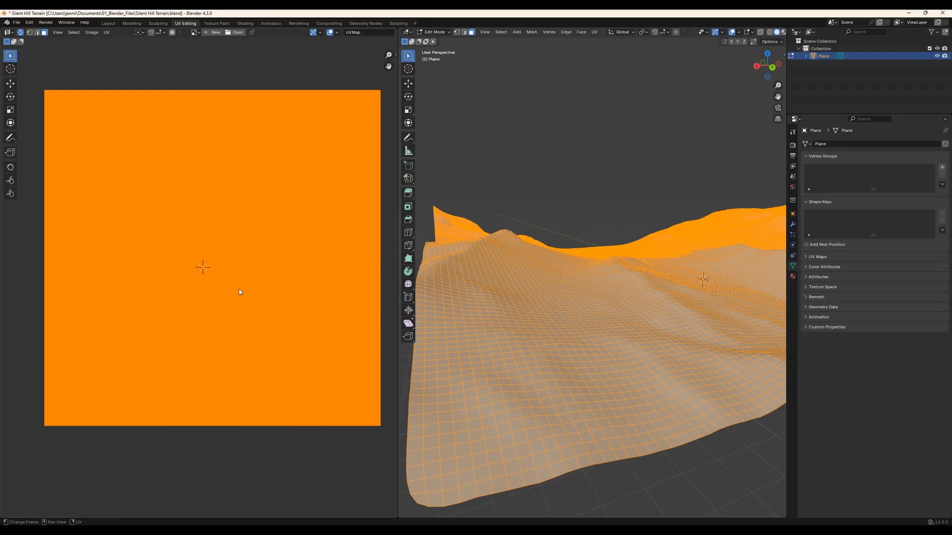
{"action": "key", "text": "s"}
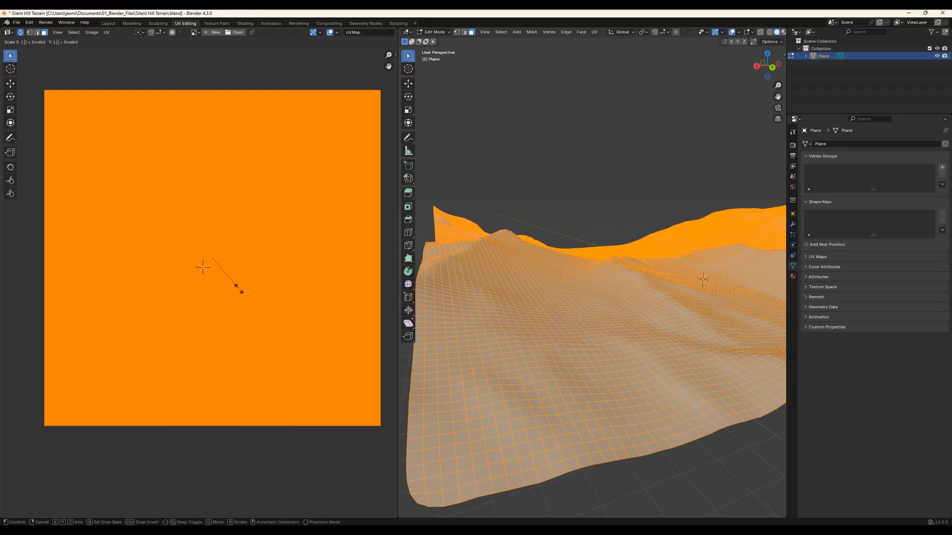
{"action": "right_click", "coordinate": [239, 292]}
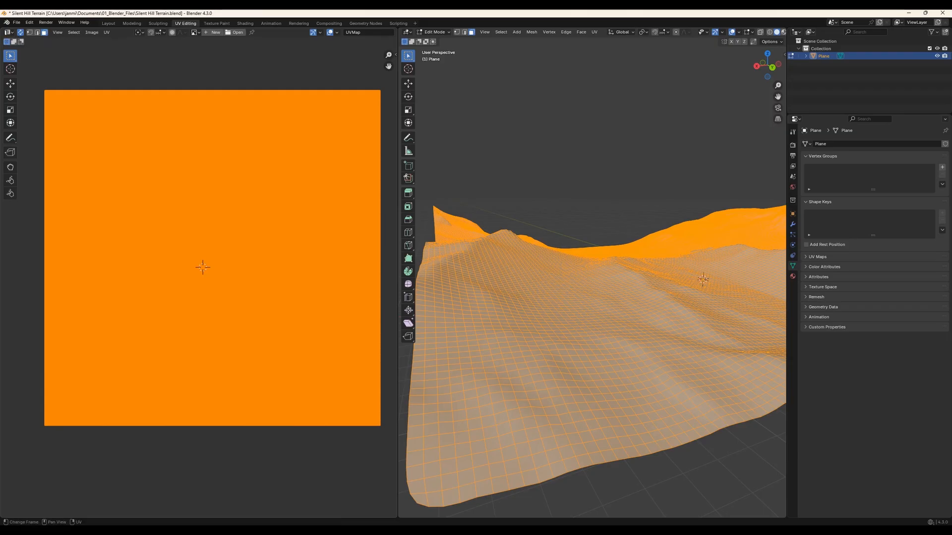
{"action": "type", "text": "s1.2"}
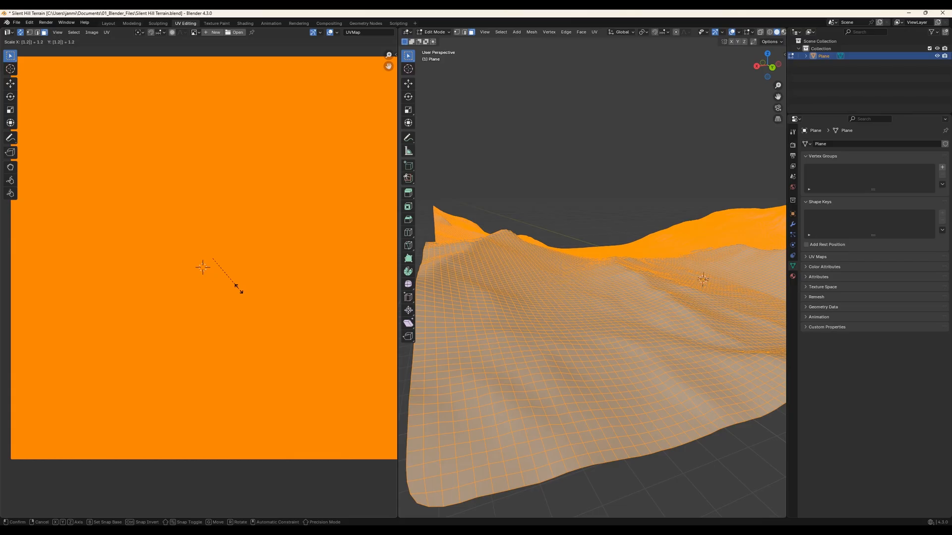
{"action": "key", "text": "Return"}
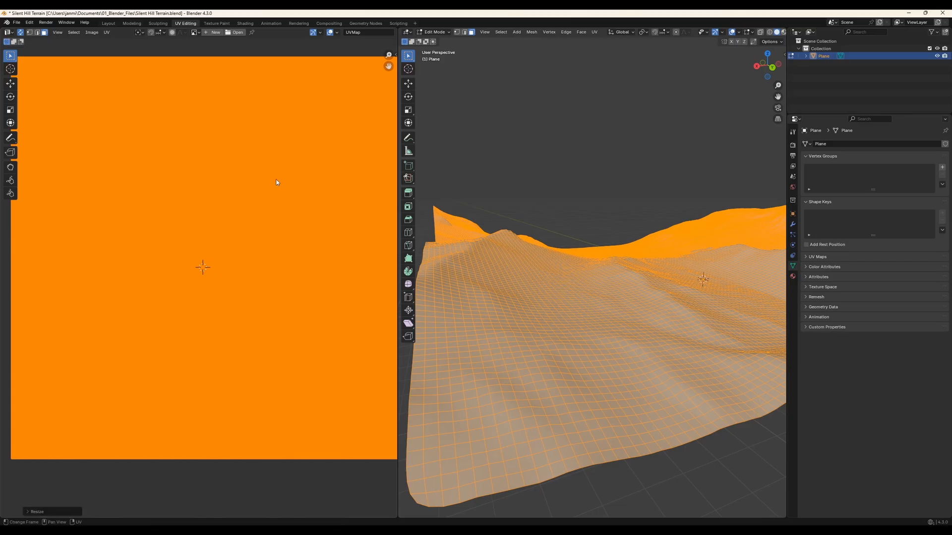
- Shift the rescaled UV layout until its upper corner lies directly beneath the UV tile
{"action": "key", "text": "g"}
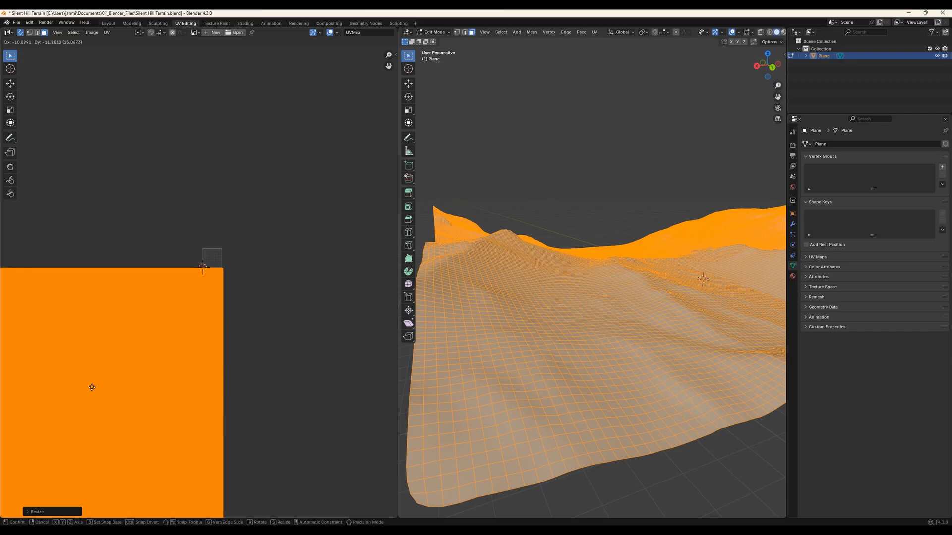
{"action": "left_click", "coordinate": [90, 387]}
{"action": "scroll", "coordinate": [200, 278], "scroll_direction": "up", "scroll_amount": 3}
{"action": "scroll", "coordinate": [209, 274], "scroll_direction": "up", "scroll_amount": 5}
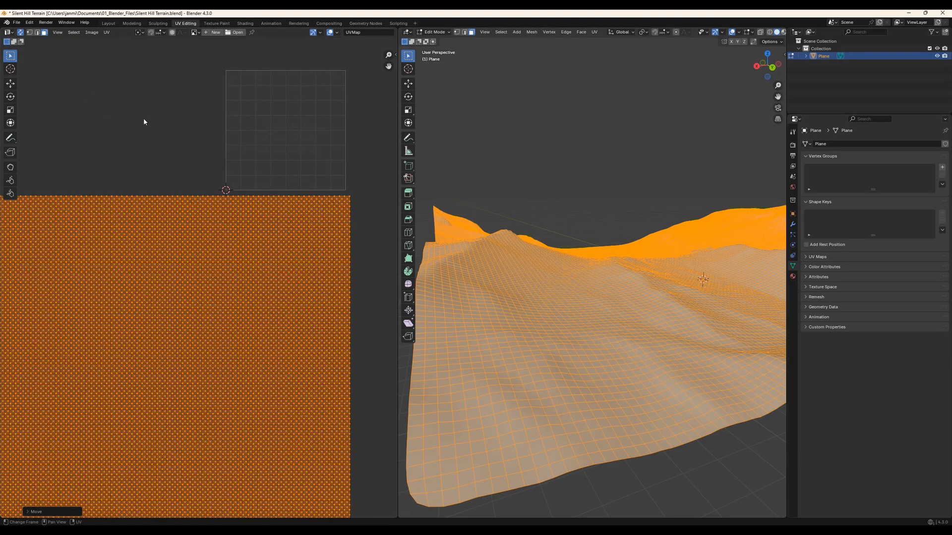
- Select a tile-sized corner patch of the UV layout, test it against the UV tile, and examine the area it covers on the terrain
{"action": "left_click", "coordinate": [211, 178]}
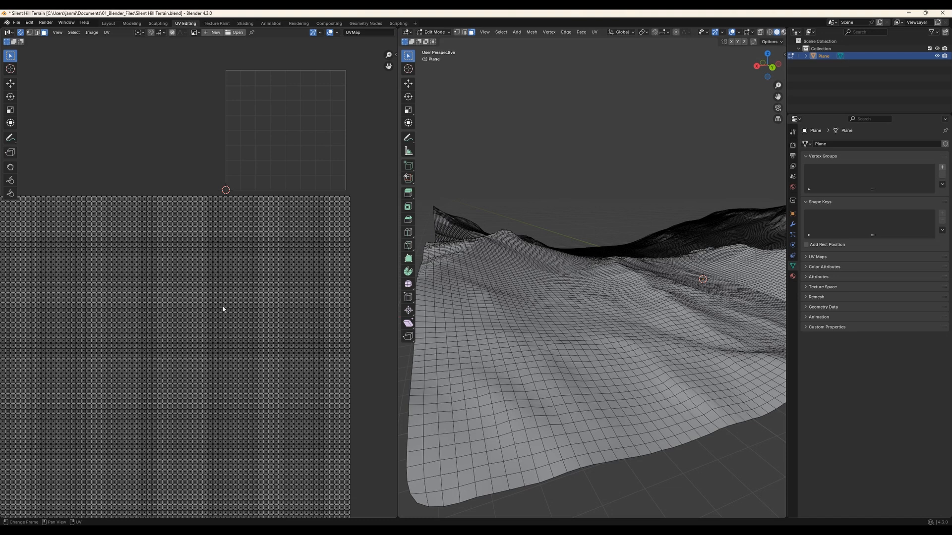
{"action": "left_click_drag", "start_coordinate": [222, 309], "coordinate": [349, 193]}
{"action": "key", "text": "g"}
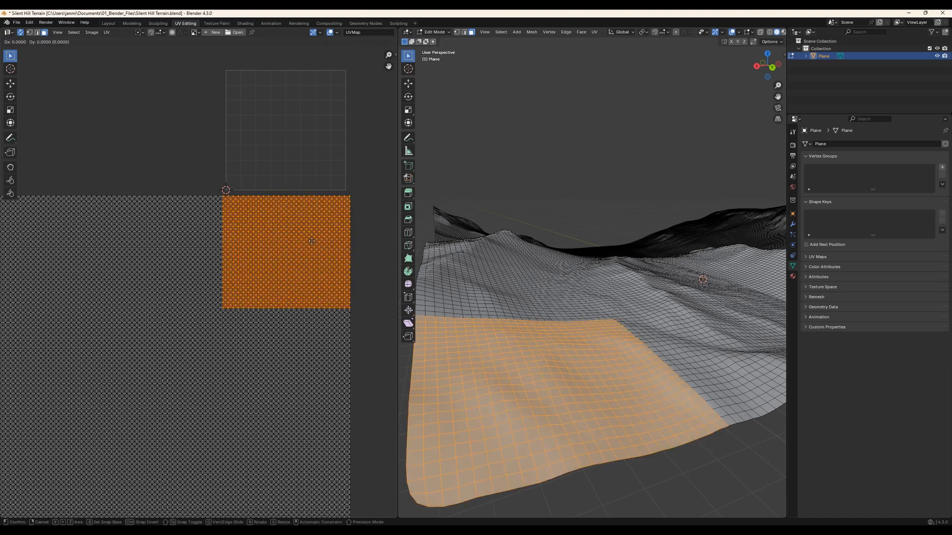
{"action": "left_click", "coordinate": [313, 122]}
{"action": "key", "text": "ctrl+z"}
{"action": "middle_click_drag", "start_coordinate": [566, 412], "coordinate": [645, 336]}
{"action": "scroll", "coordinate": [645, 337], "scroll_direction": "up", "scroll_amount": 2}
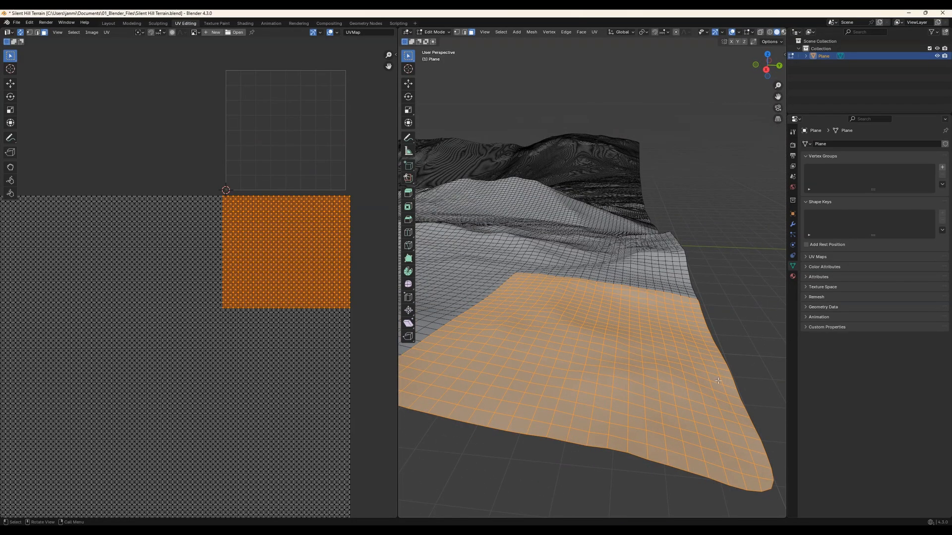
{"action": "middle_click_drag", "start_coordinate": [617, 327], "coordinate": [575, 257]}
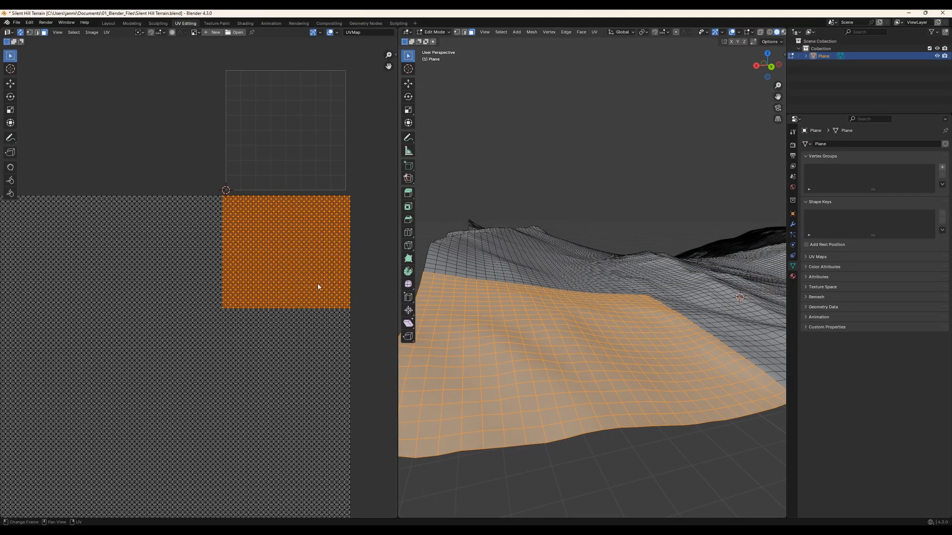
- Examine how much of the terrain the selected tile-sized UV patch covers compared with the whole valley
{"action": "scroll", "coordinate": [578, 284], "scroll_direction": "down", "scroll_amount": 2}
{"action": "middle_click_drag", "start_coordinate": [579, 285], "coordinate": [543, 334]}
{"action": "middle_click_drag", "start_coordinate": [595, 317], "coordinate": [523, 336], "text": "shift"}
{"action": "scroll", "coordinate": [655, 315], "scroll_direction": "down", "scroll_amount": 7}
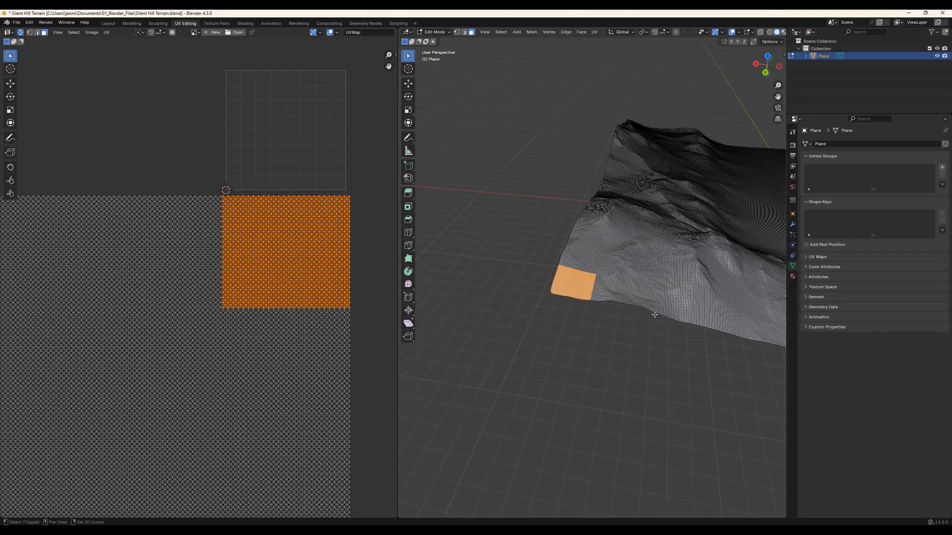
{"action": "middle_click_drag", "start_coordinate": [654, 315], "coordinate": [513, 305], "text": "shift"}
{"action": "middle_click_drag", "start_coordinate": [513, 305], "coordinate": [544, 329]}
{"action": "scroll", "coordinate": [544, 316], "scroll_direction": "down", "scroll_amount": 4}
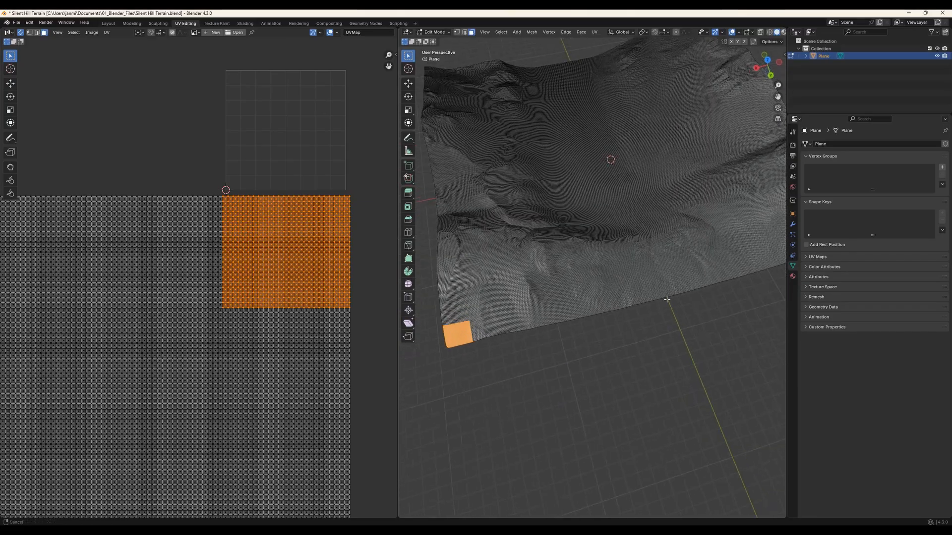
{"action": "middle_click_drag", "start_coordinate": [513, 332], "coordinate": [592, 262], "text": "shift"}
{"action": "scroll", "coordinate": [599, 302], "scroll_direction": "up", "scroll_amount": 7}
{"action": "middle_click_drag", "start_coordinate": [593, 293], "coordinate": [585, 233], "text": "shift"}
{"action": "scroll", "coordinate": [613, 269], "scroll_direction": "up", "scroll_amount": 3}
{"action": "middle_click_drag", "start_coordinate": [565, 278], "coordinate": [578, 304]}
{"action": "scroll", "coordinate": [614, 269], "scroll_direction": "down", "scroll_amount": 7}
- Select the whole UV layout and run Pack Islands on it with Scale and Rotate turned off
{"action": "key", "text": "a"}
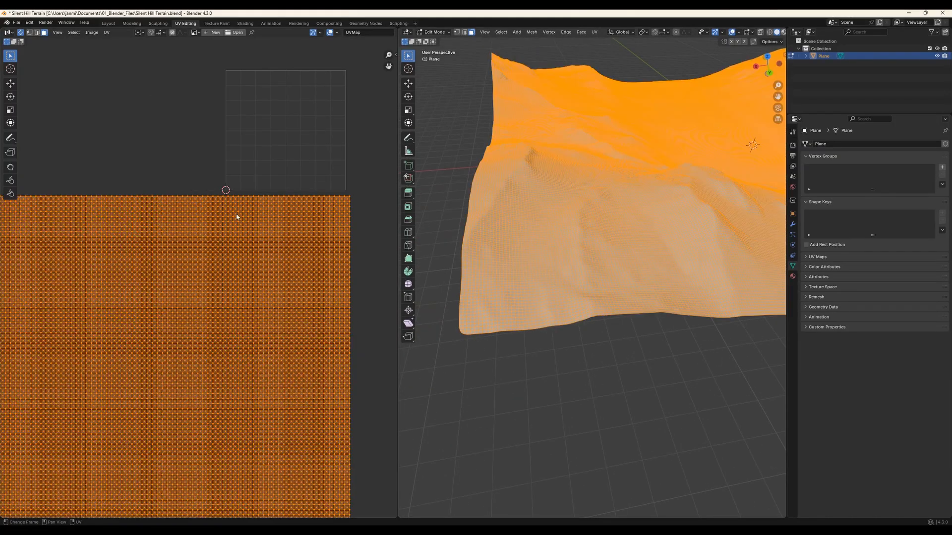
{"action": "left_click", "coordinate": [107, 32]}
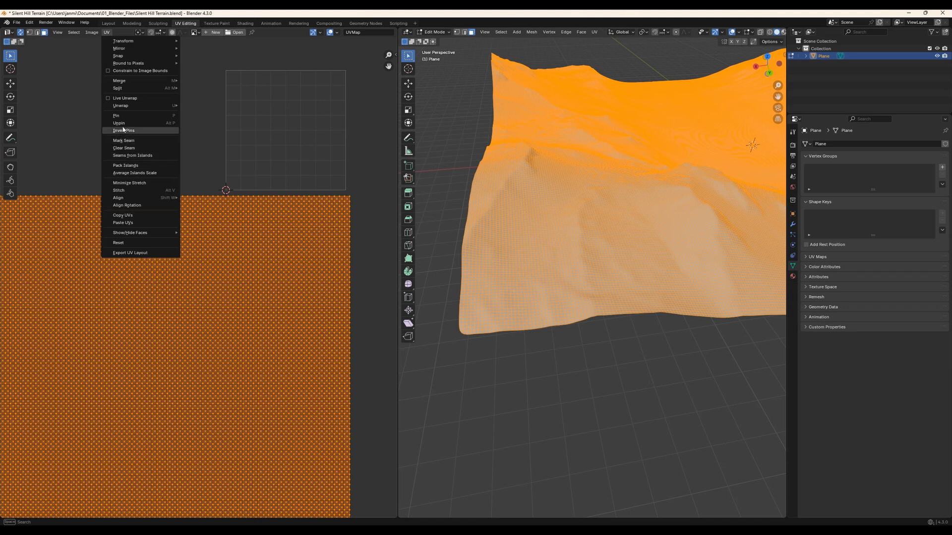
{"action": "left_click", "coordinate": [125, 165]}
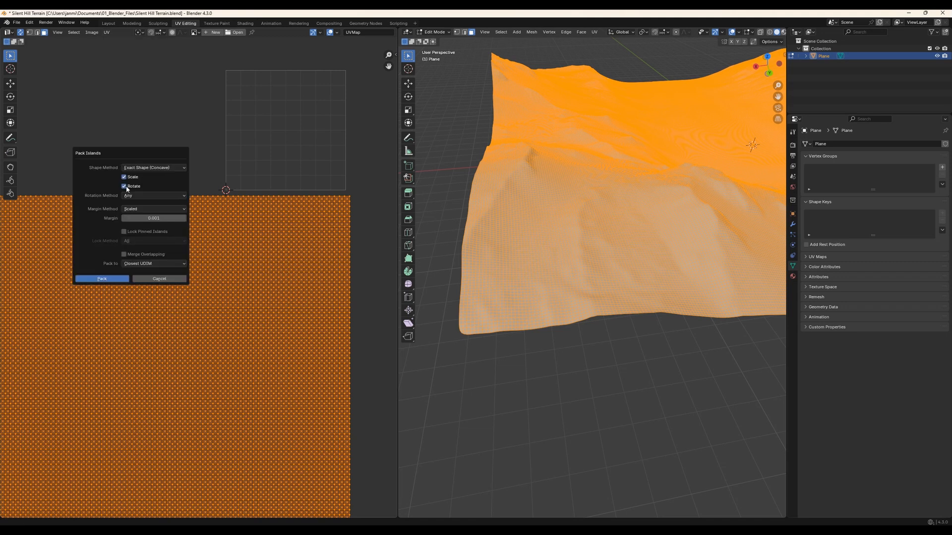
{"action": "left_click", "coordinate": [125, 187]}
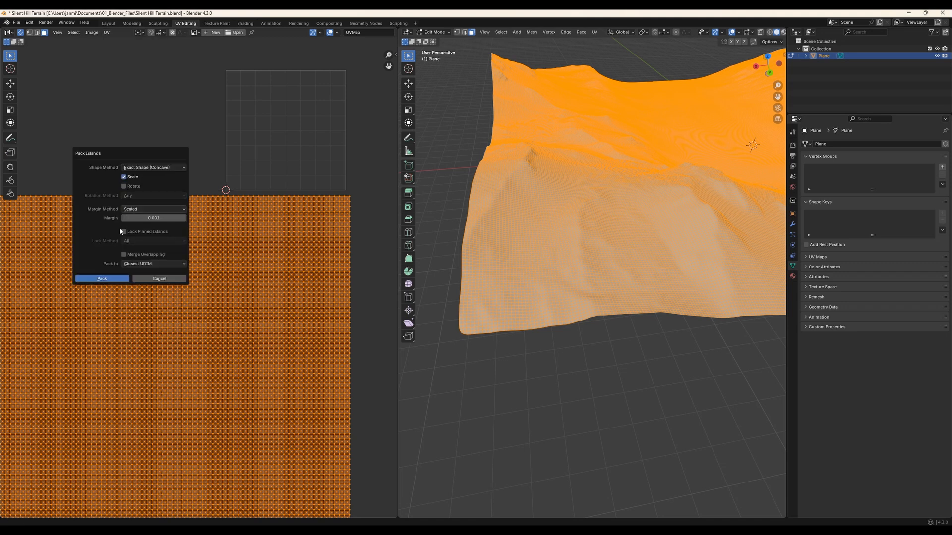
{"action": "left_click", "coordinate": [124, 178]}
{"action": "left_click", "coordinate": [97, 277]}
- Examine how the packed UV layout's lower corner aligns with the UV origin
{"action": "scroll", "coordinate": [259, 211], "scroll_direction": "down", "scroll_amount": 18}
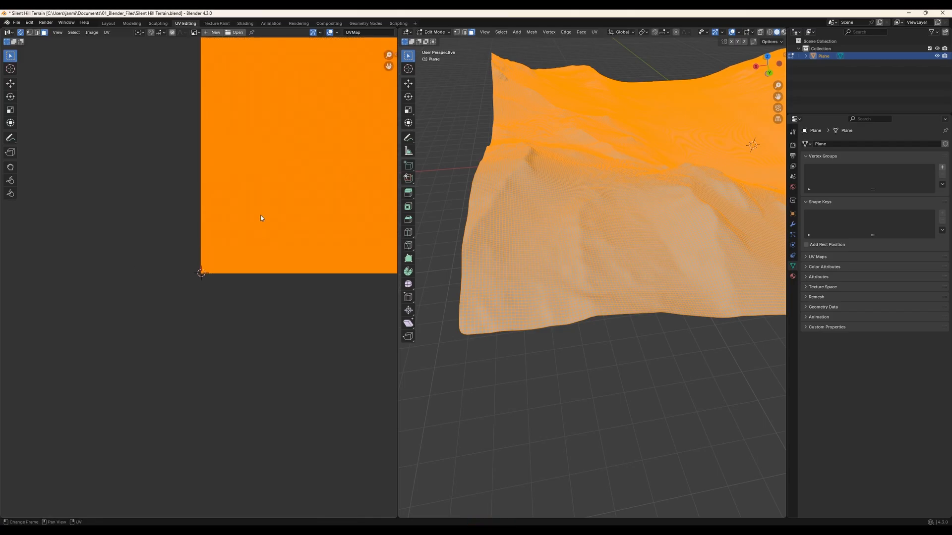
{"action": "scroll", "coordinate": [254, 242], "scroll_direction": "up", "scroll_amount": 10}
{"action": "middle_click_drag", "start_coordinate": [262, 230], "coordinate": [236, 277], "text": "shift"}
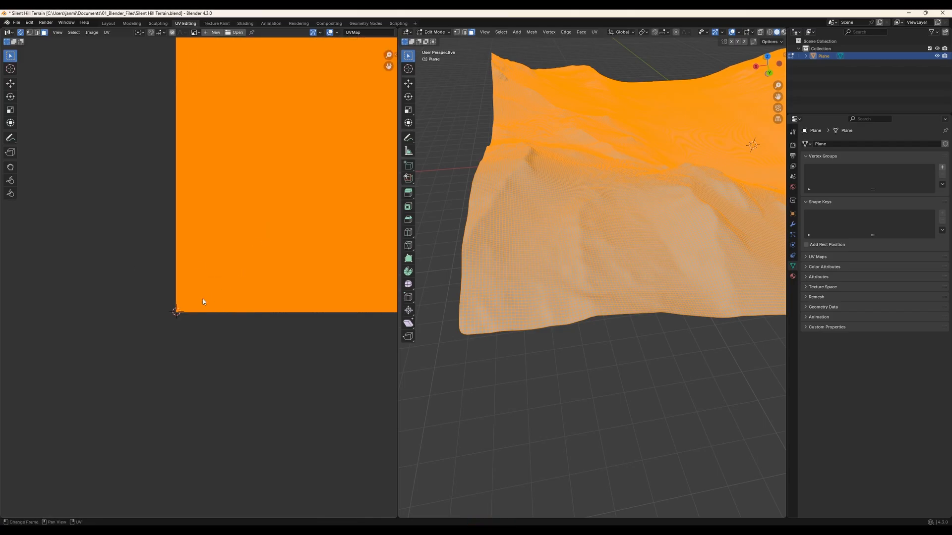
{"action": "scroll", "coordinate": [190, 312], "scroll_direction": "up", "scroll_amount": 8}
{"action": "middle_click_drag", "start_coordinate": [144, 366], "coordinate": [244, 204], "text": "shift"}
{"action": "scroll", "coordinate": [202, 290], "scroll_direction": "up", "scroll_amount": 3}
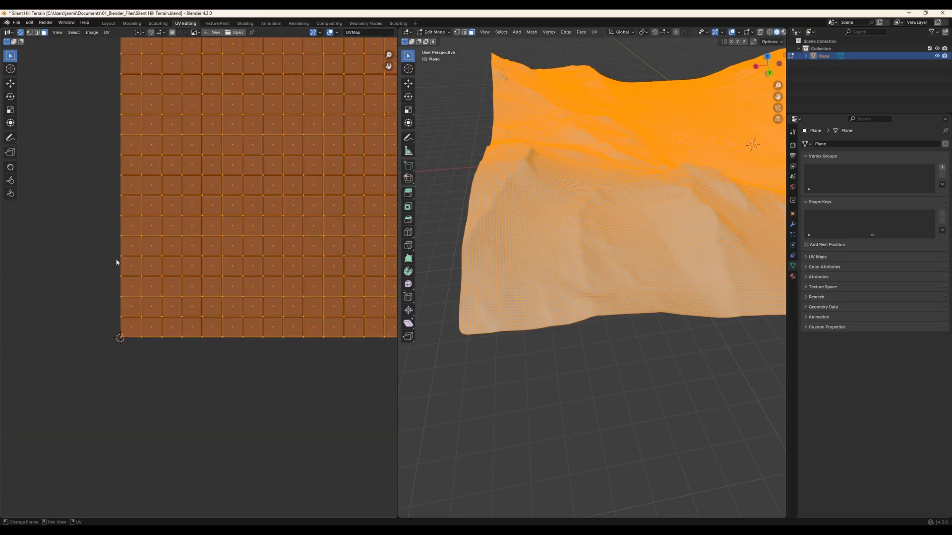
{"action": "scroll", "coordinate": [116, 322], "scroll_direction": "down", "scroll_amount": 12}
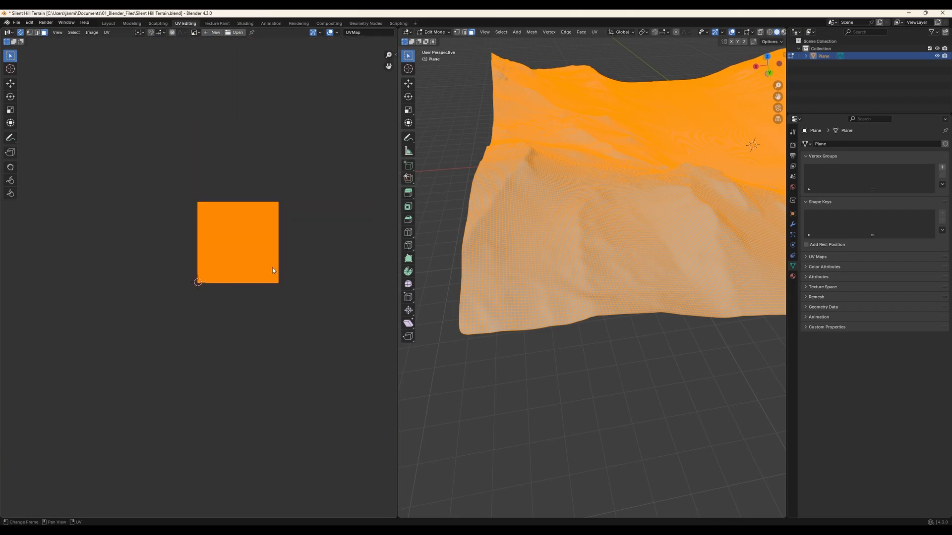
- Scale the UV layout by 1.2 and pack it again with Scale and Rotate off
{"action": "type", "text": "s"}
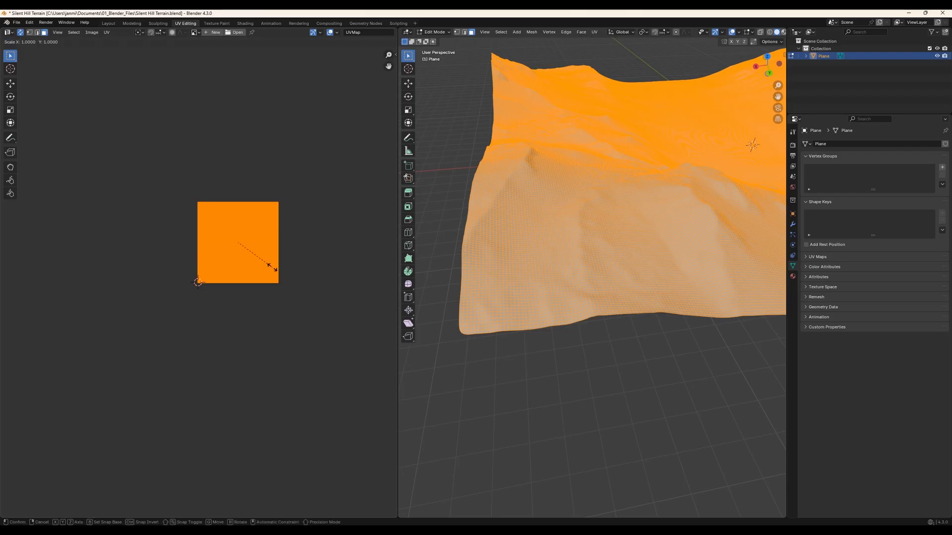
{"action": "type", "text": "1.2"}
{"action": "key", "text": "Return"}
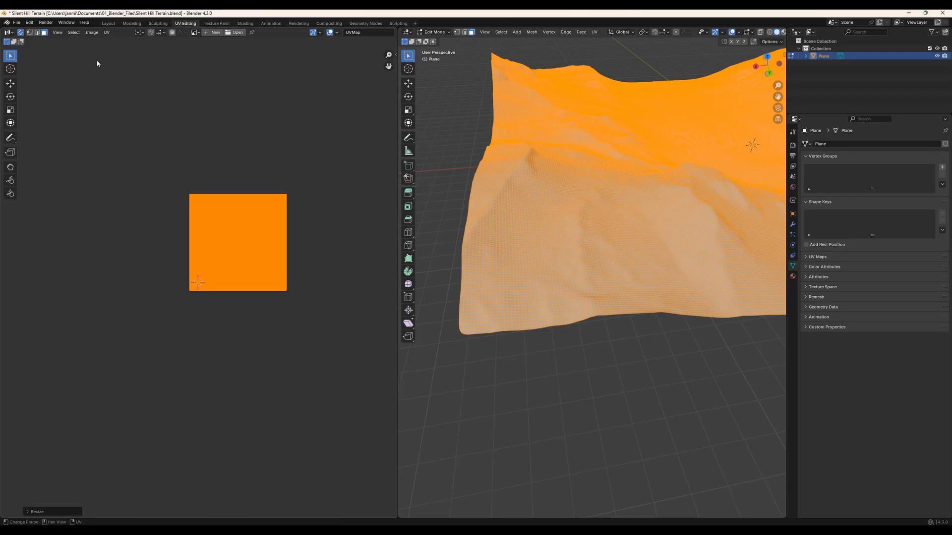
{"action": "left_click", "coordinate": [106, 32]}
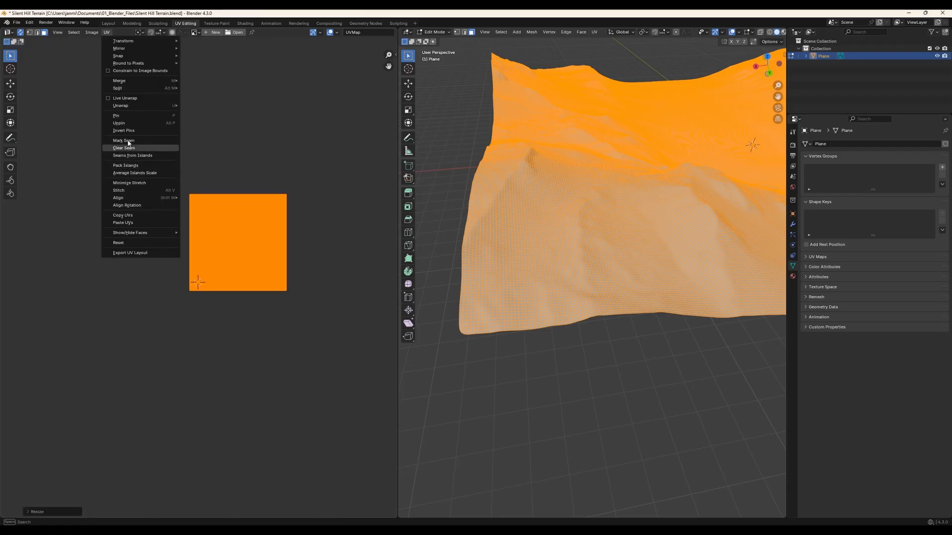
{"action": "left_click", "coordinate": [128, 166]}
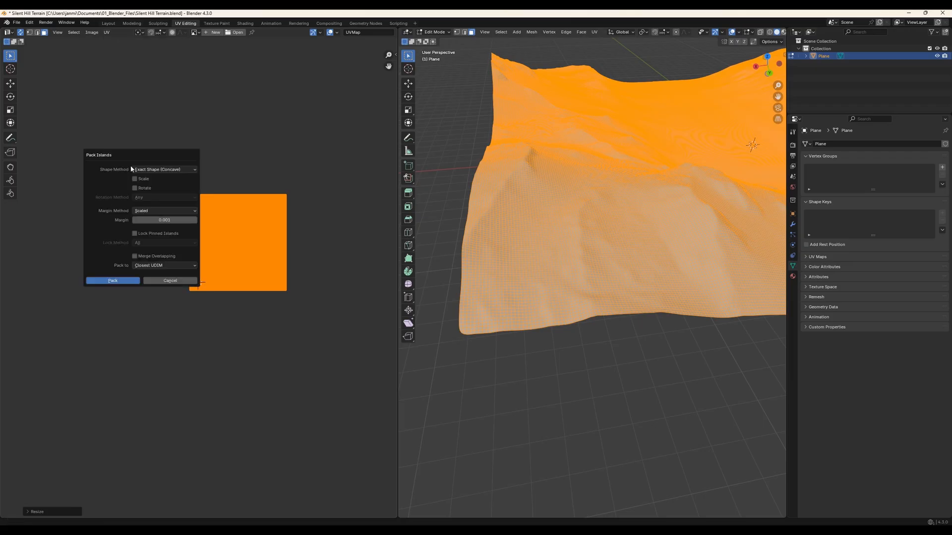
{"action": "left_click", "coordinate": [110, 279]}
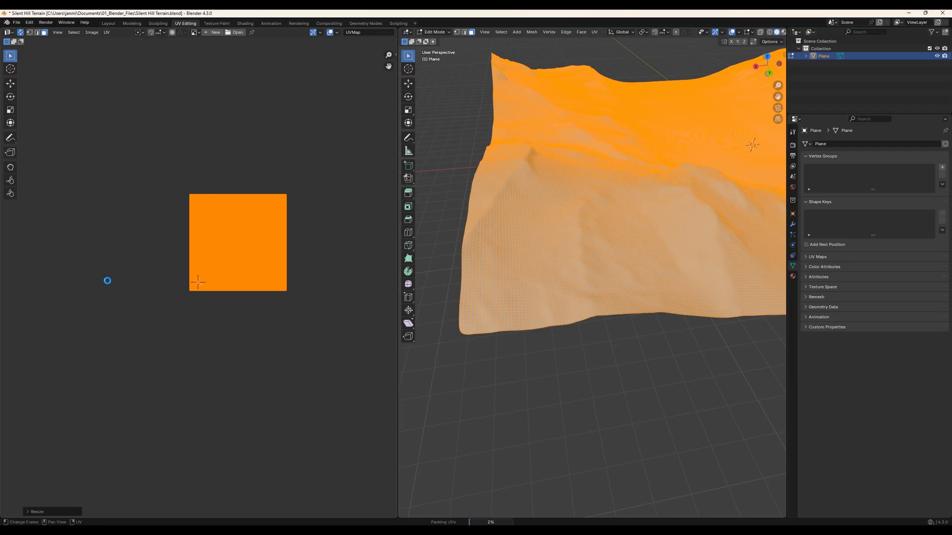
{"action": "scroll", "coordinate": [212, 147], "scroll_direction": "down", "scroll_amount": 3}
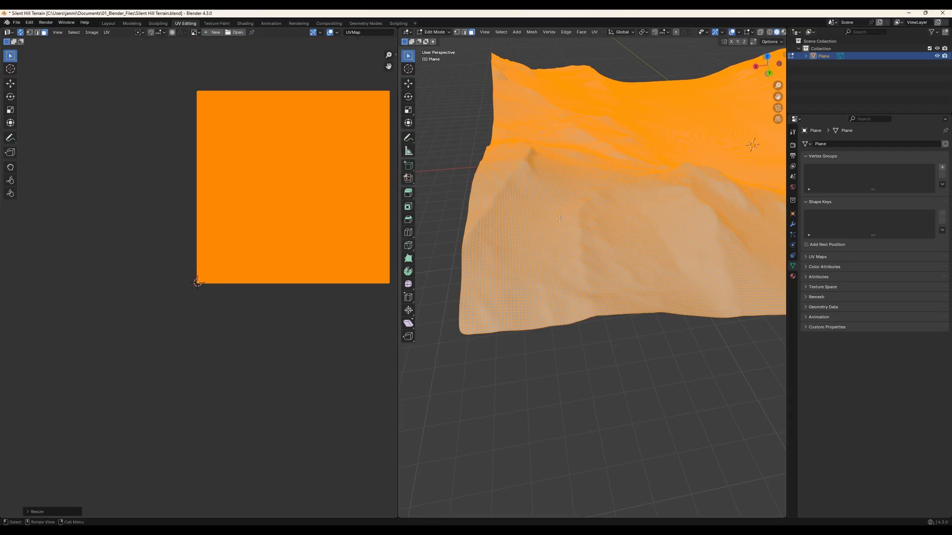
- Save the Silent Hill Terrain file
{"action": "left_click", "coordinate": [17, 23]}
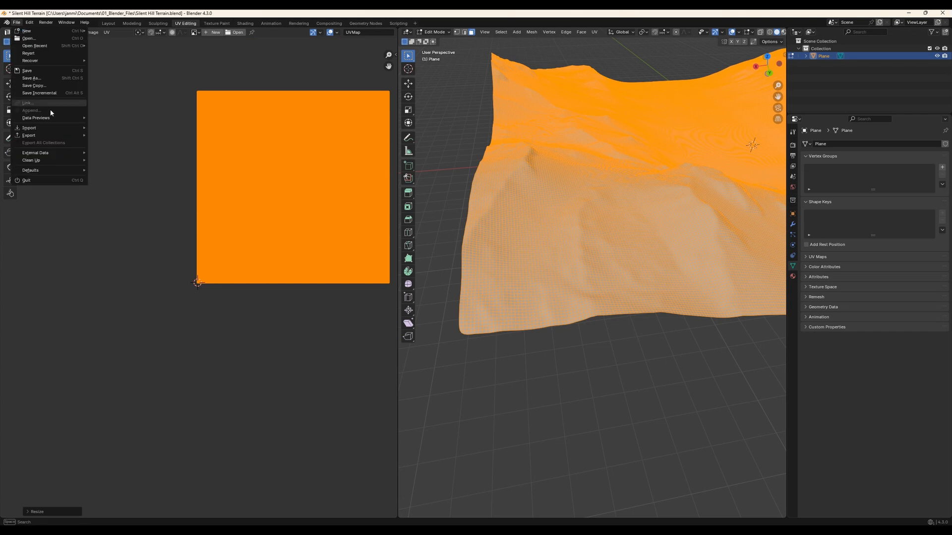
{"action": "left_click", "coordinate": [17, 23]}
{"action": "left_click", "coordinate": [17, 22]}
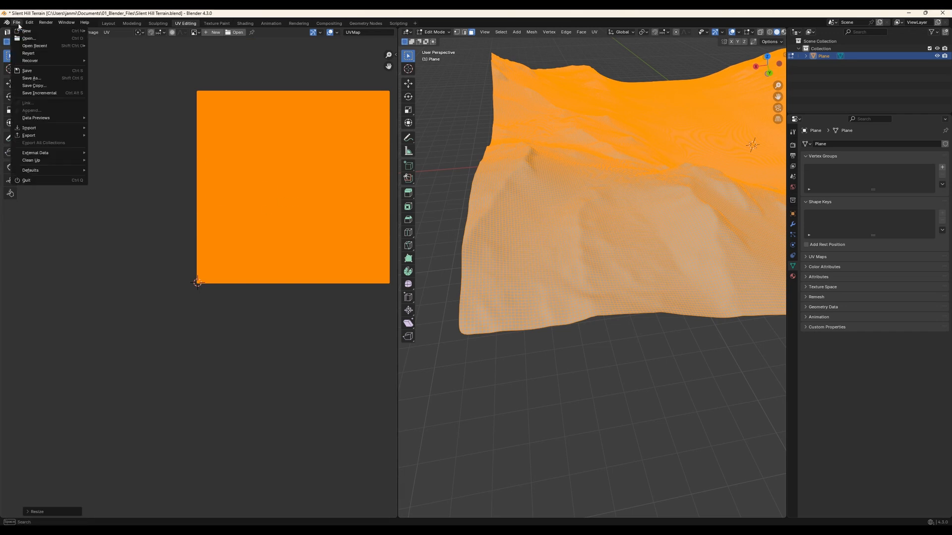
{"action": "left_click", "coordinate": [28, 72]}
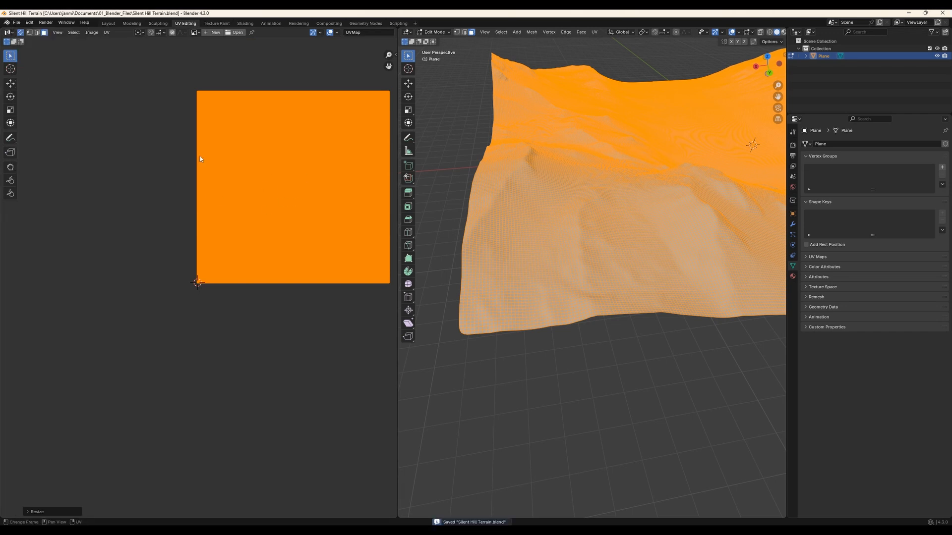
- Switch to the Layout workspace and apply Rotation & Scale to the terrain plane, keeping it selected in Object Mode
{"action": "left_click", "coordinate": [108, 23]}
{"action": "scroll", "coordinate": [99, 47], "scroll_direction": "down", "scroll_amount": 5}
{"action": "scroll", "coordinate": [99, 46], "scroll_direction": "up", "scroll_amount": 2}
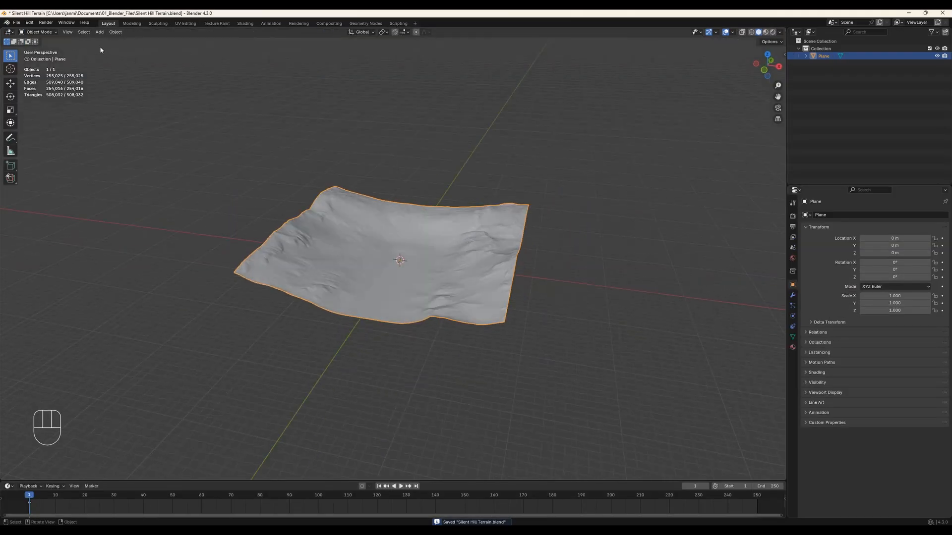
{"action": "left_click", "coordinate": [329, 336]}
{"action": "scroll", "coordinate": [352, 347], "scroll_direction": "up", "scroll_amount": 5}
{"action": "left_click", "coordinate": [376, 329]}
{"action": "key", "text": "Tab"}
{"action": "key", "text": "Tab"}
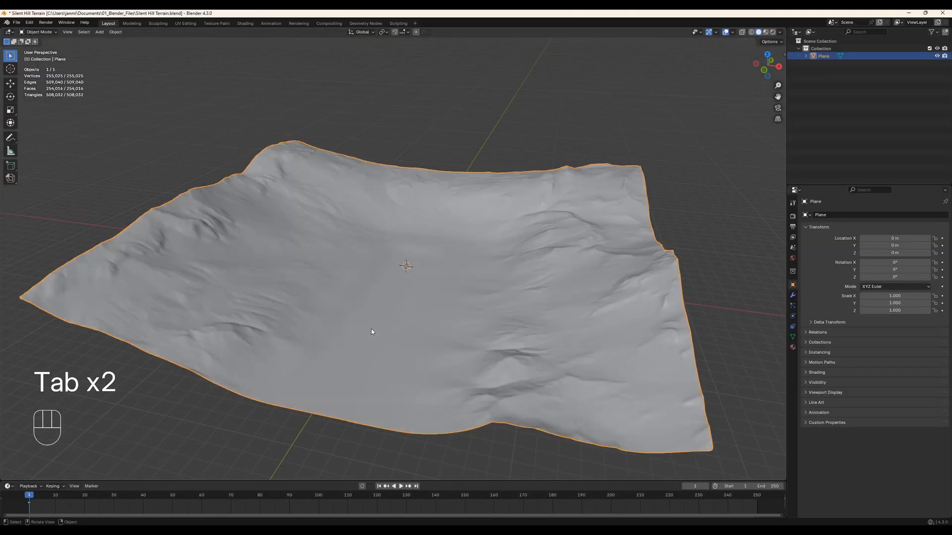
{"action": "key", "text": "ctrl+a"}
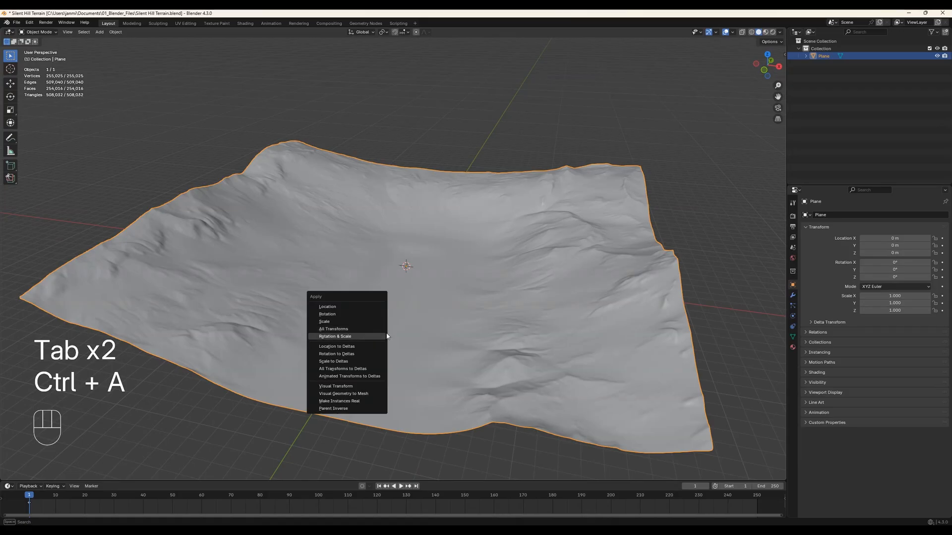
{"action": "left_click", "coordinate": [387, 336]}
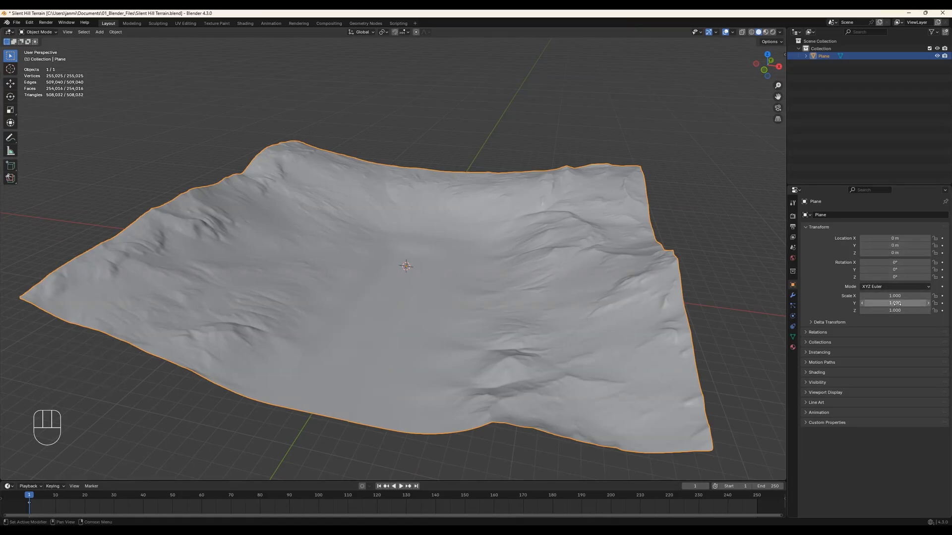
{"action": "left_click", "coordinate": [263, 428]}
{"action": "left_click", "coordinate": [496, 347]}
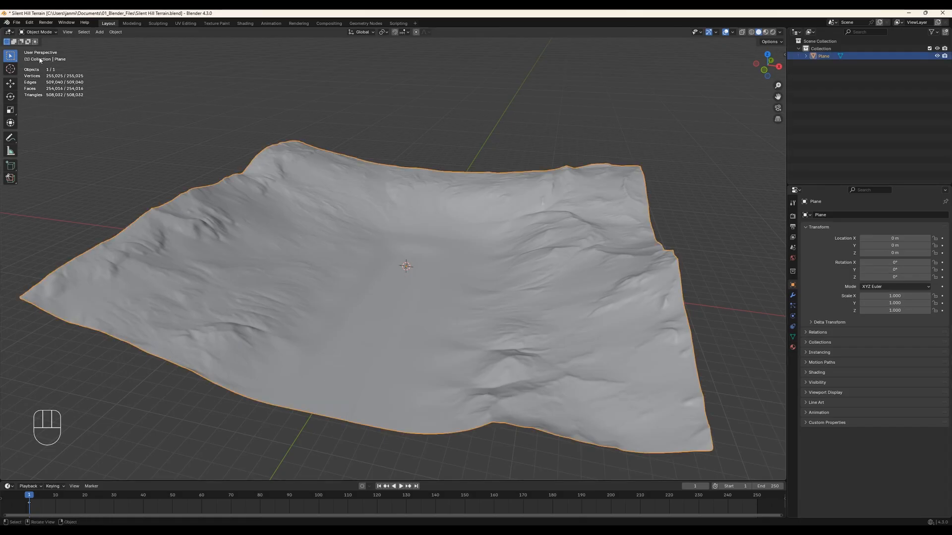
{"action": "left_click", "coordinate": [18, 22]}
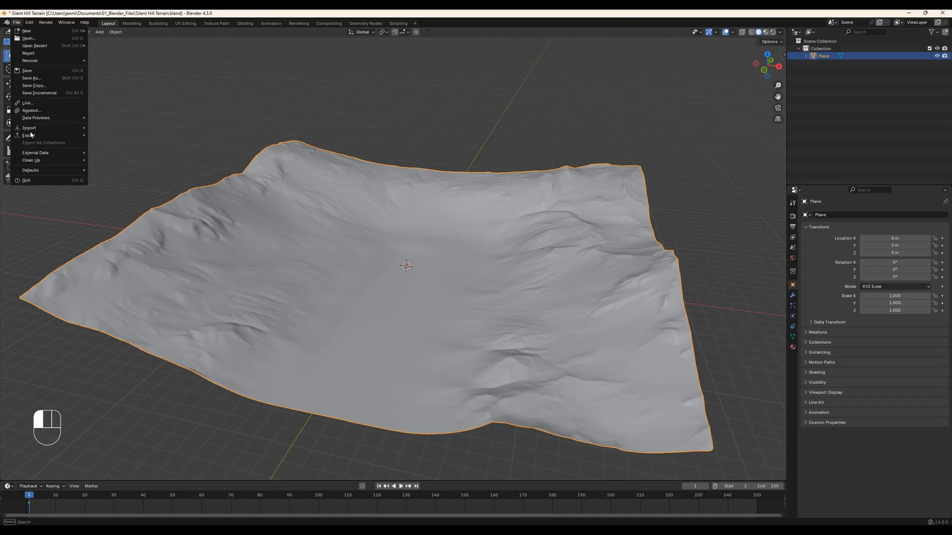
{"action": "mouse_move", "coordinate": [52, 136]}
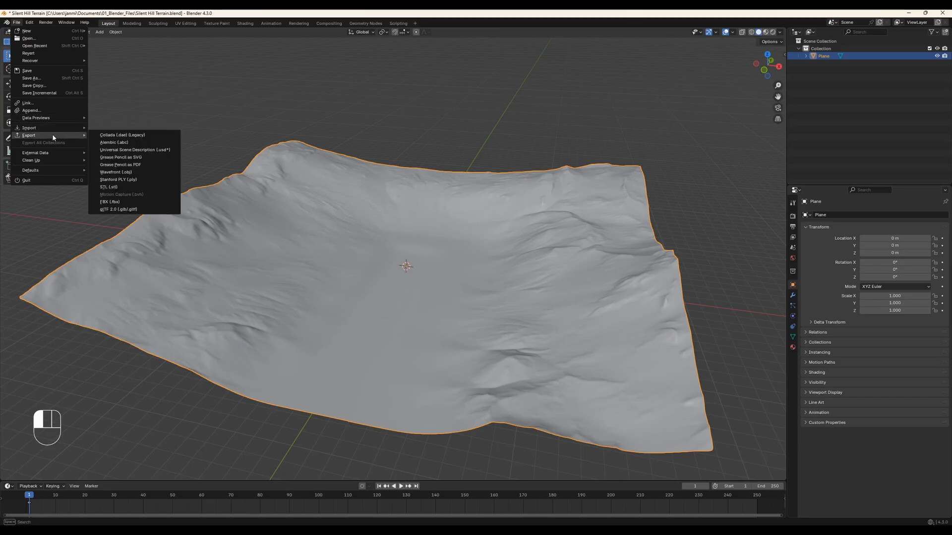
{"action": "left_click", "coordinate": [114, 202]}
{"action": "key", "text": "Escape"}
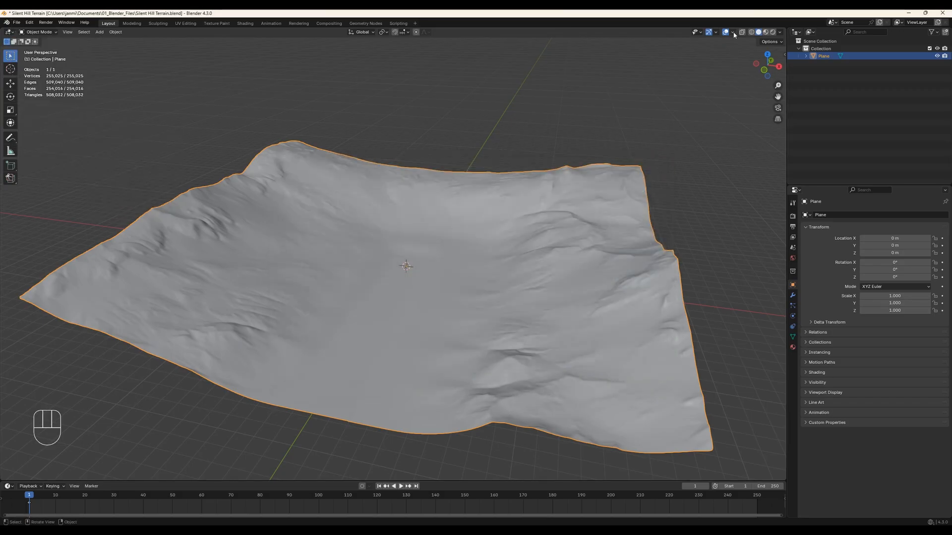
{"action": "left_click", "coordinate": [733, 32]}
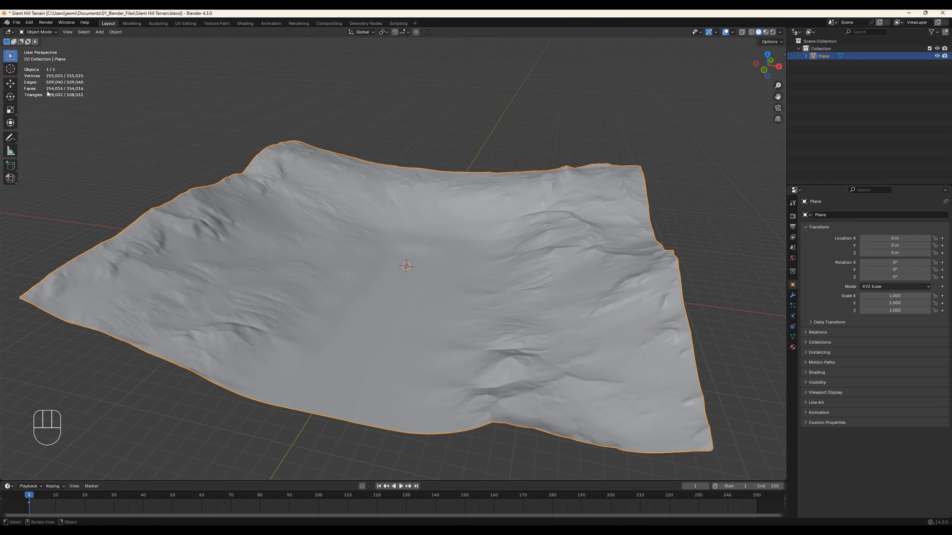
- Export only the selected terrain as Silent Hill Terrain.fbx into the Silent Hill folder inside Exports
{"action": "left_click", "coordinate": [15, 23]}
{"action": "mouse_move", "coordinate": [29, 135]}
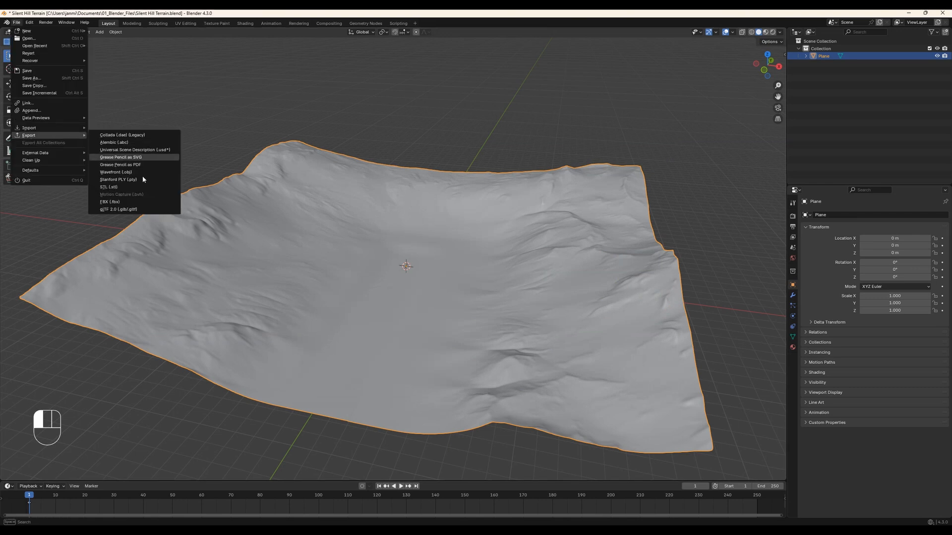
{"action": "left_click", "coordinate": [111, 202]}
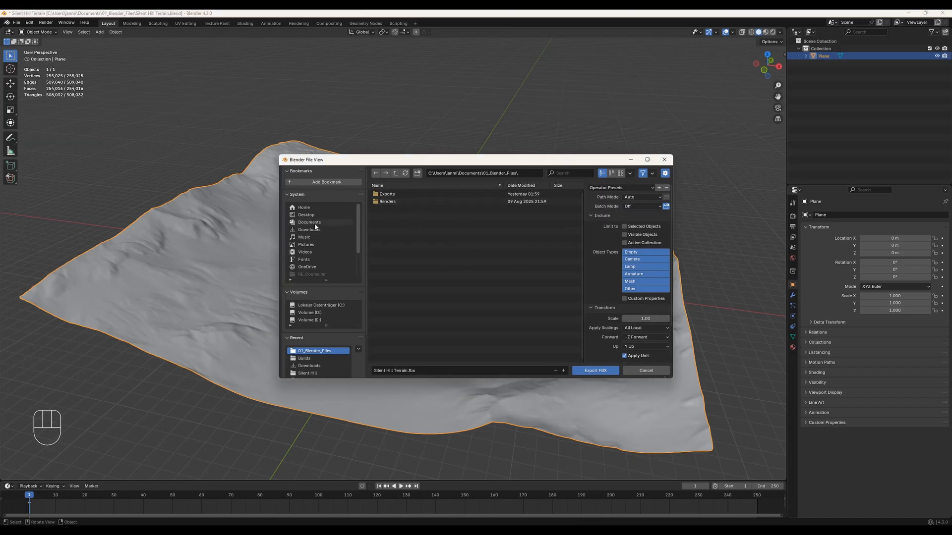
{"action": "double_click", "coordinate": [386, 194]}
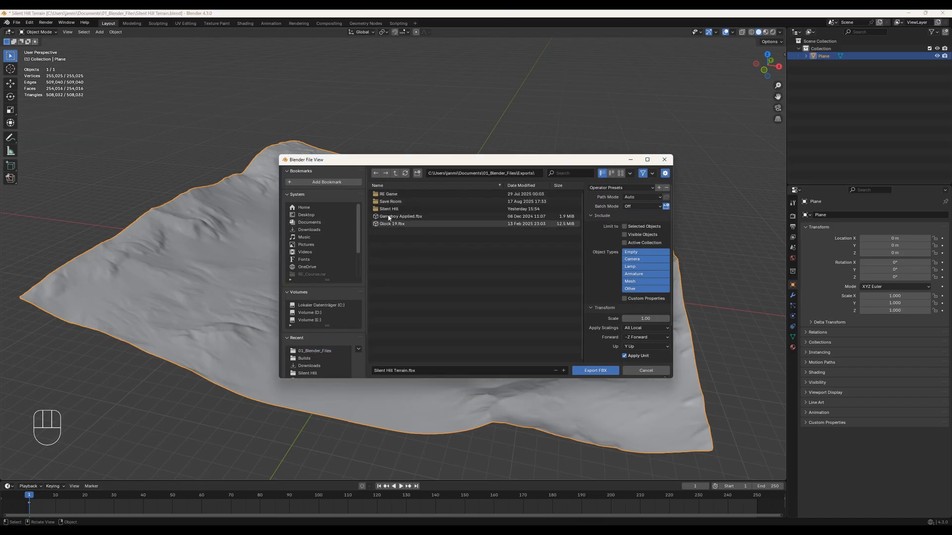
{"action": "double_click", "coordinate": [386, 209]}
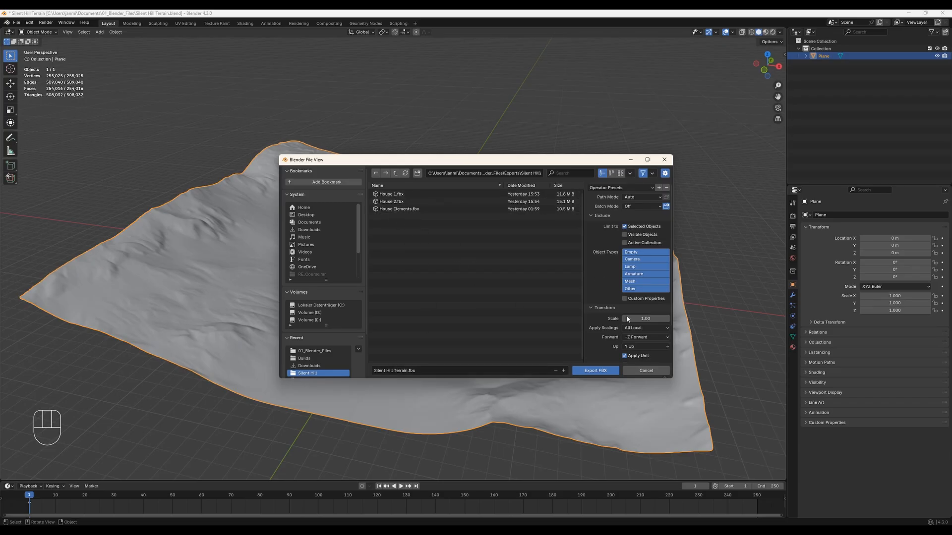
{"action": "left_click", "coordinate": [596, 370]}
- Shrink the timeline area to enlarge the viewport and save the terrain file
{"action": "middle_click_drag", "start_coordinate": [430, 366], "coordinate": [332, 473]}
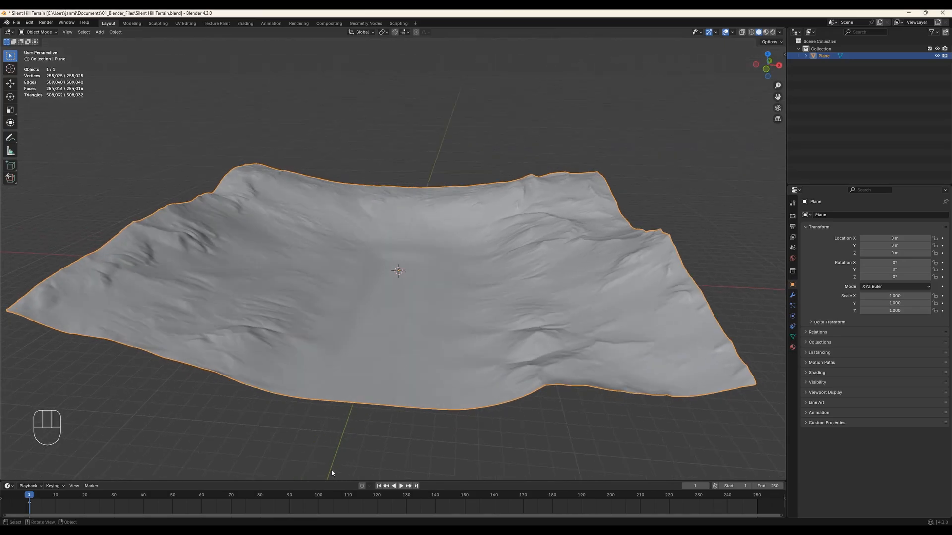
{"action": "left_click_drag", "start_coordinate": [332, 480], "coordinate": [352, 492]}
{"action": "key", "text": "ctrl+s"}
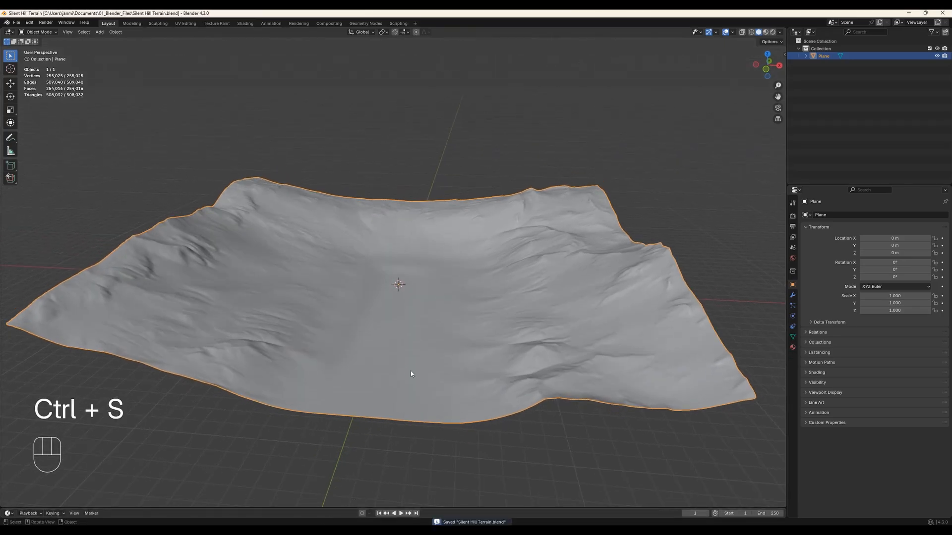